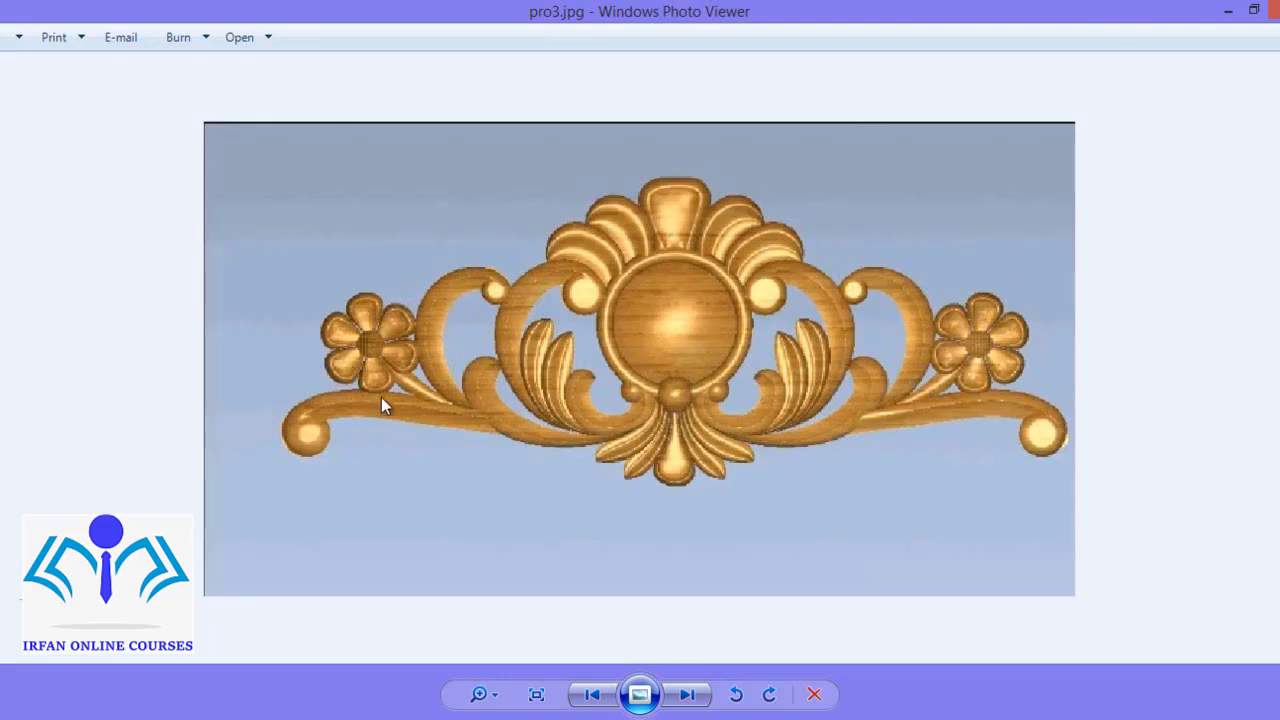
- Switch to ArtCAM and display the pro3 model in the 3D view with plain relief shading instead of the bitmap image
click(1228, 10)
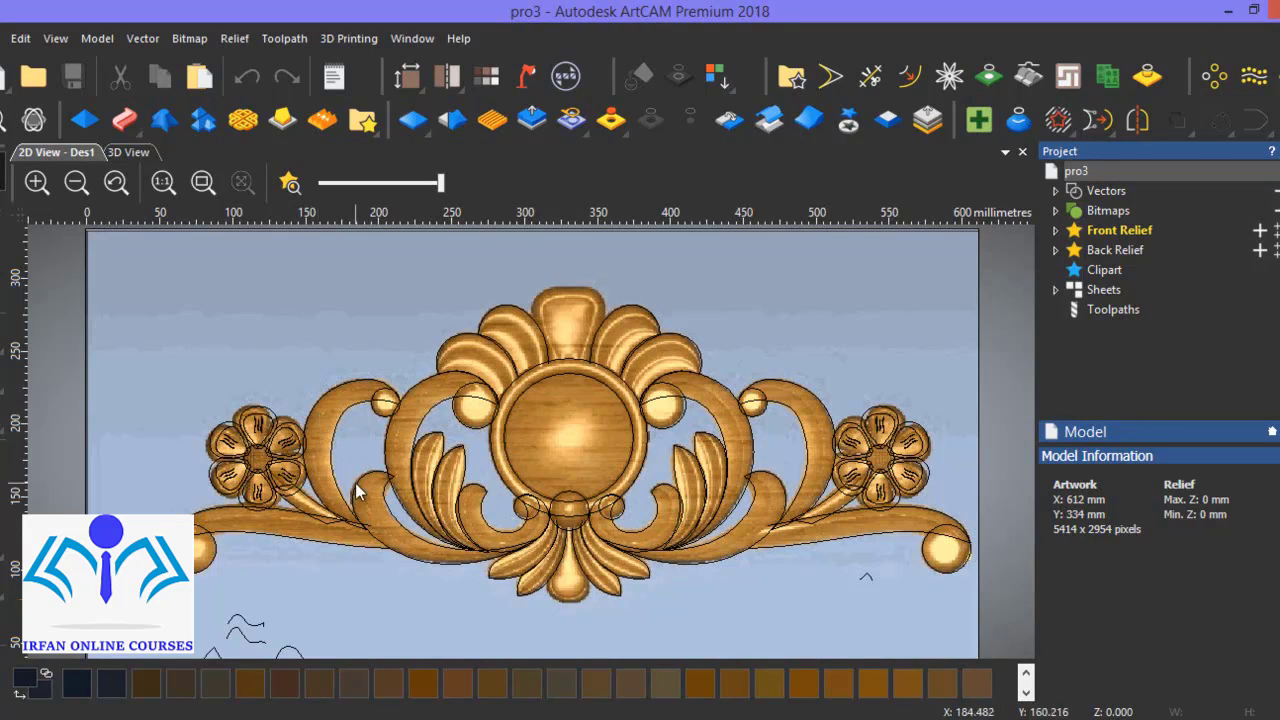
click(130, 156)
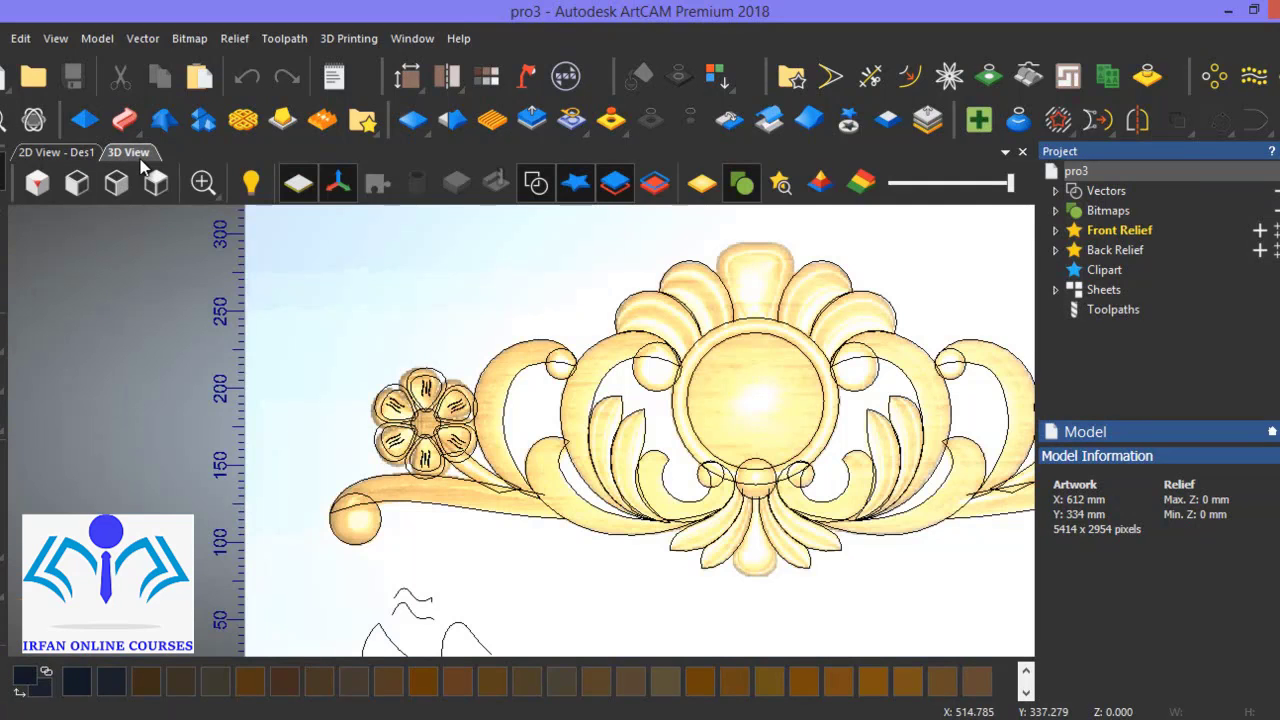
click(701, 183)
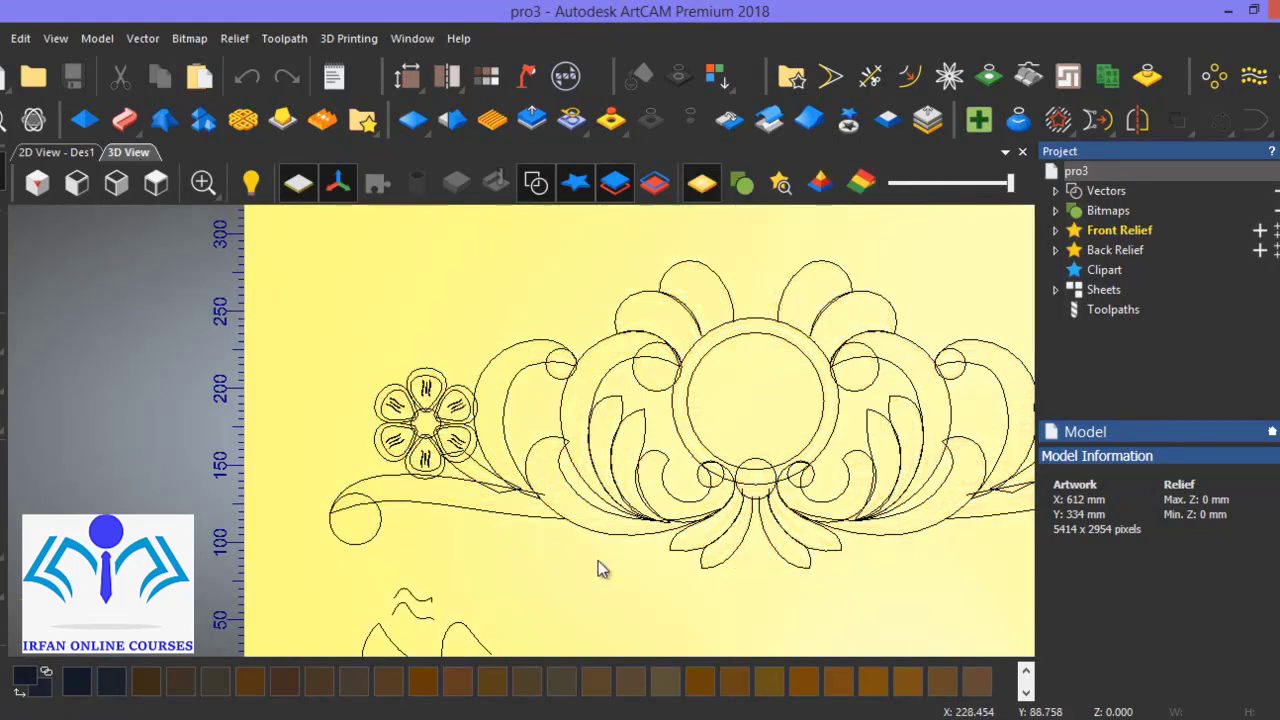
scroll(602, 564, down, 3)
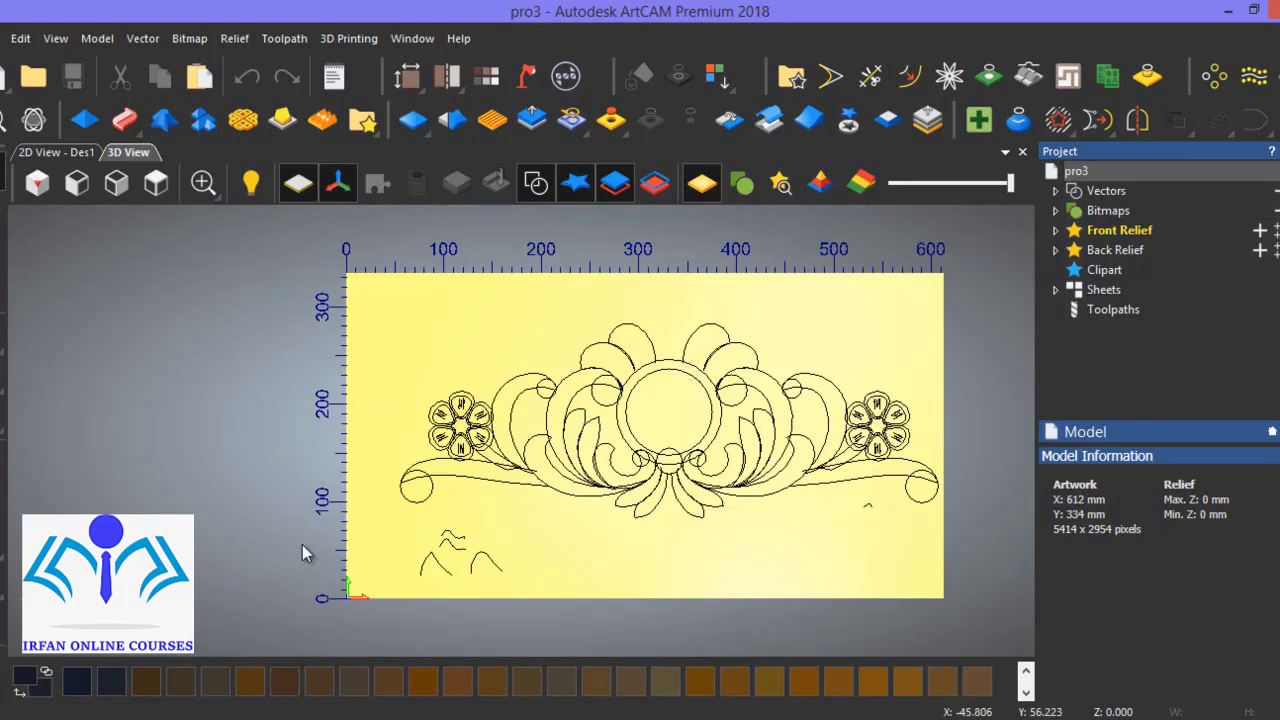
scroll(447, 455, up, 3)
scroll(447, 455, up, 3)
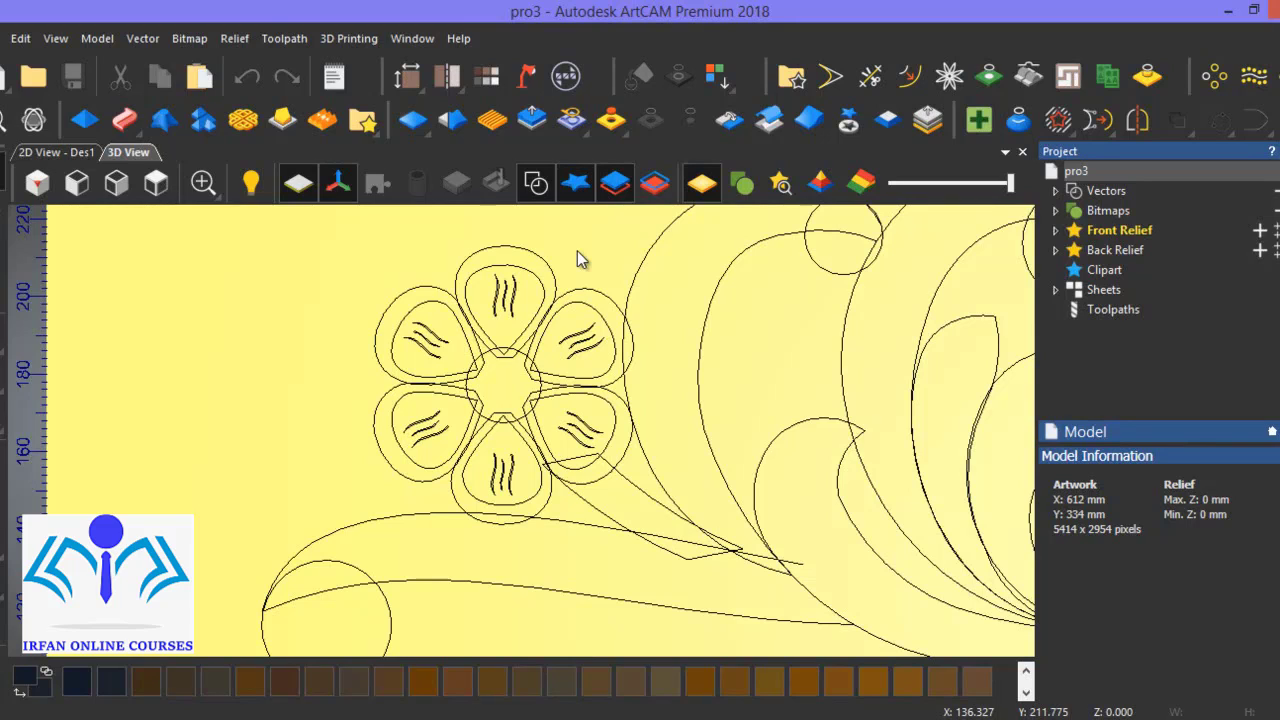
- Check the flower in the reference picture pro3.jpg, close the picture and return to the ArtCAM model
click(608, 717)
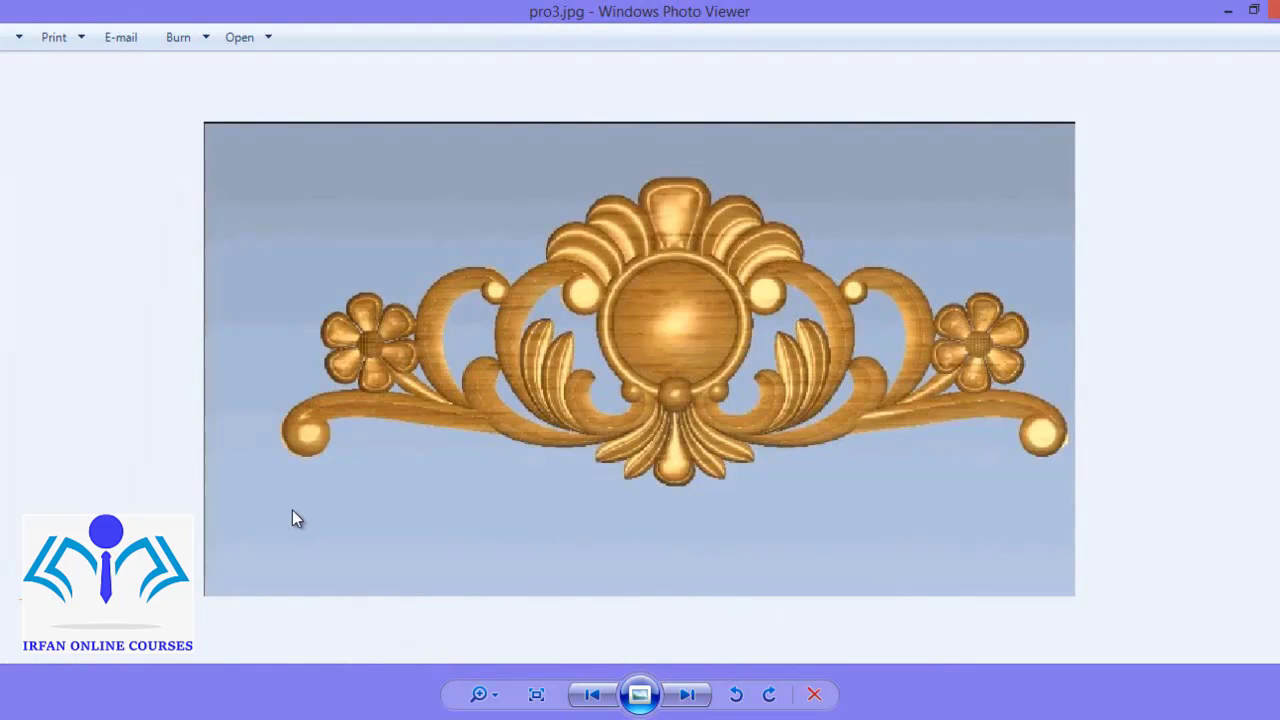
click(1270, 10)
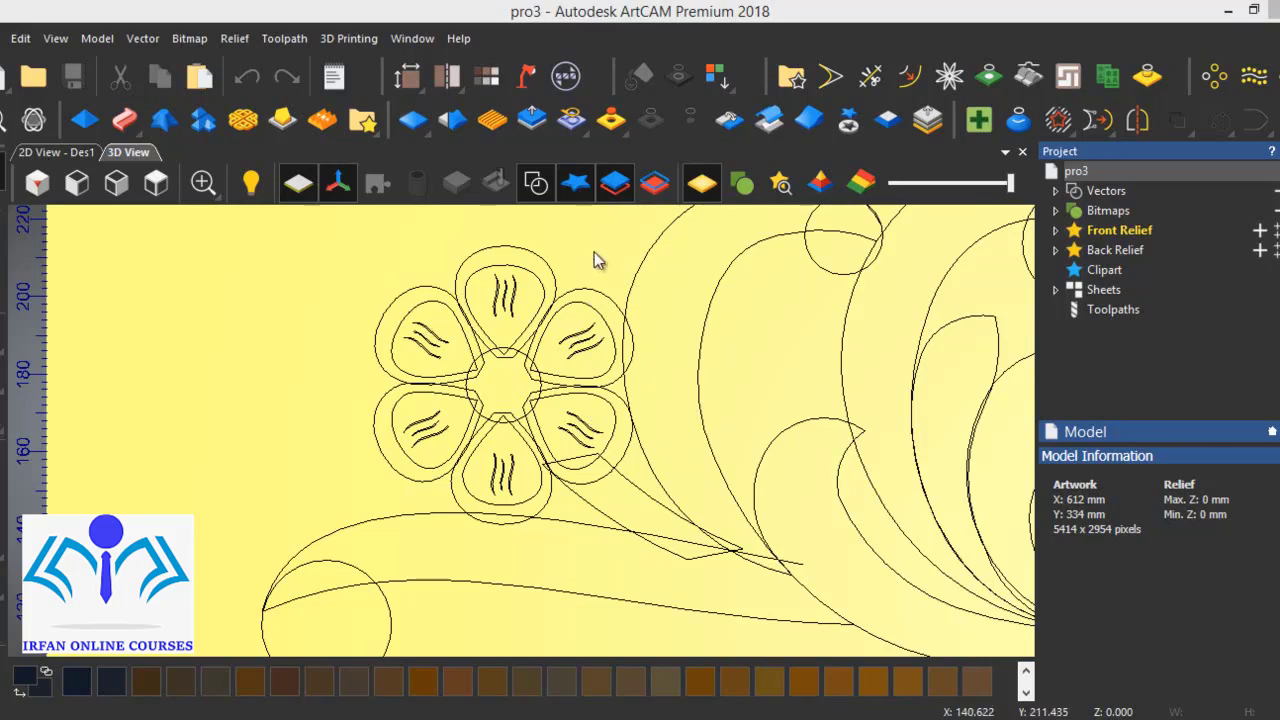
scroll(562, 266, up, 1)
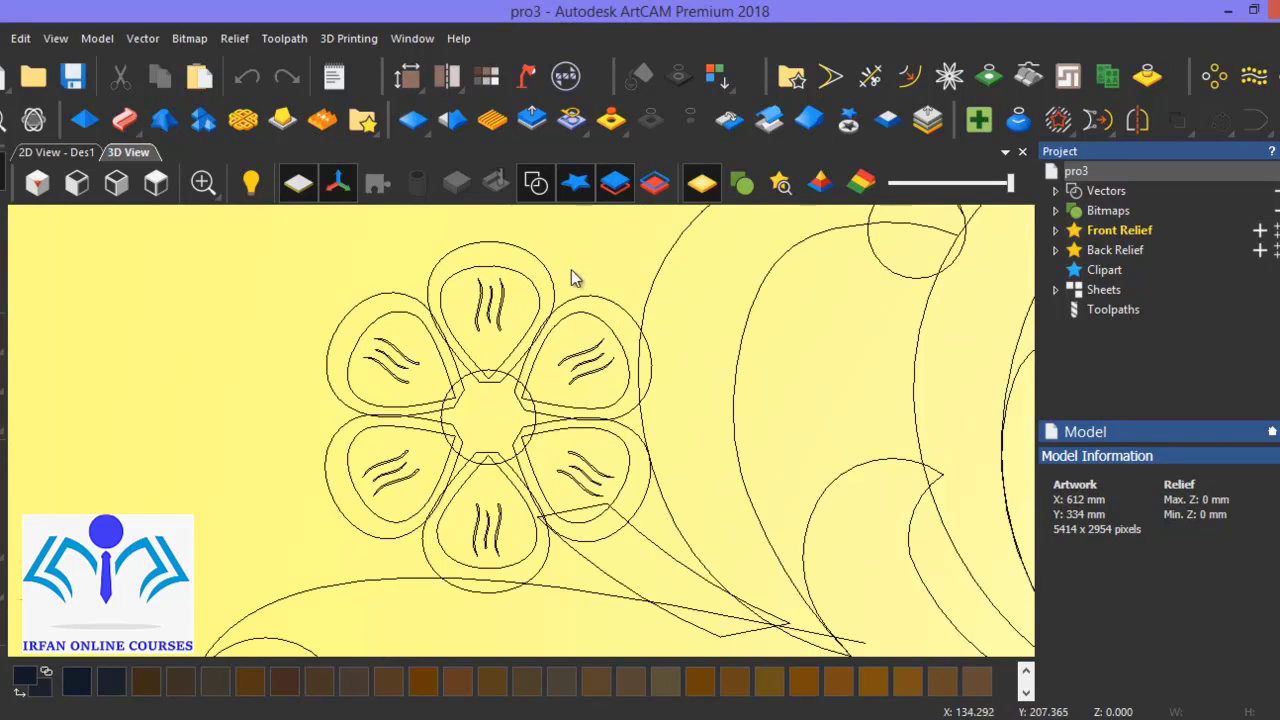
- Examine the outer petal outlines of the left flower one by one, ending with nothing selected
click(508, 247)
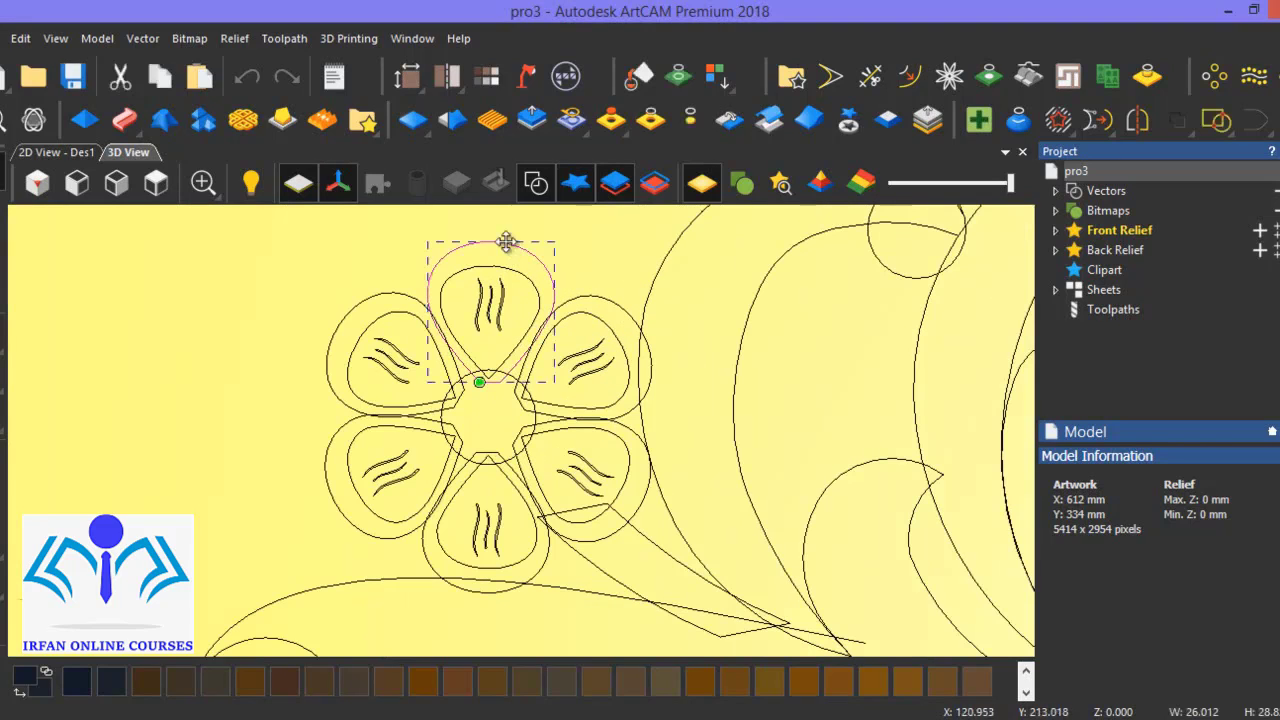
click(357, 304)
click(330, 490)
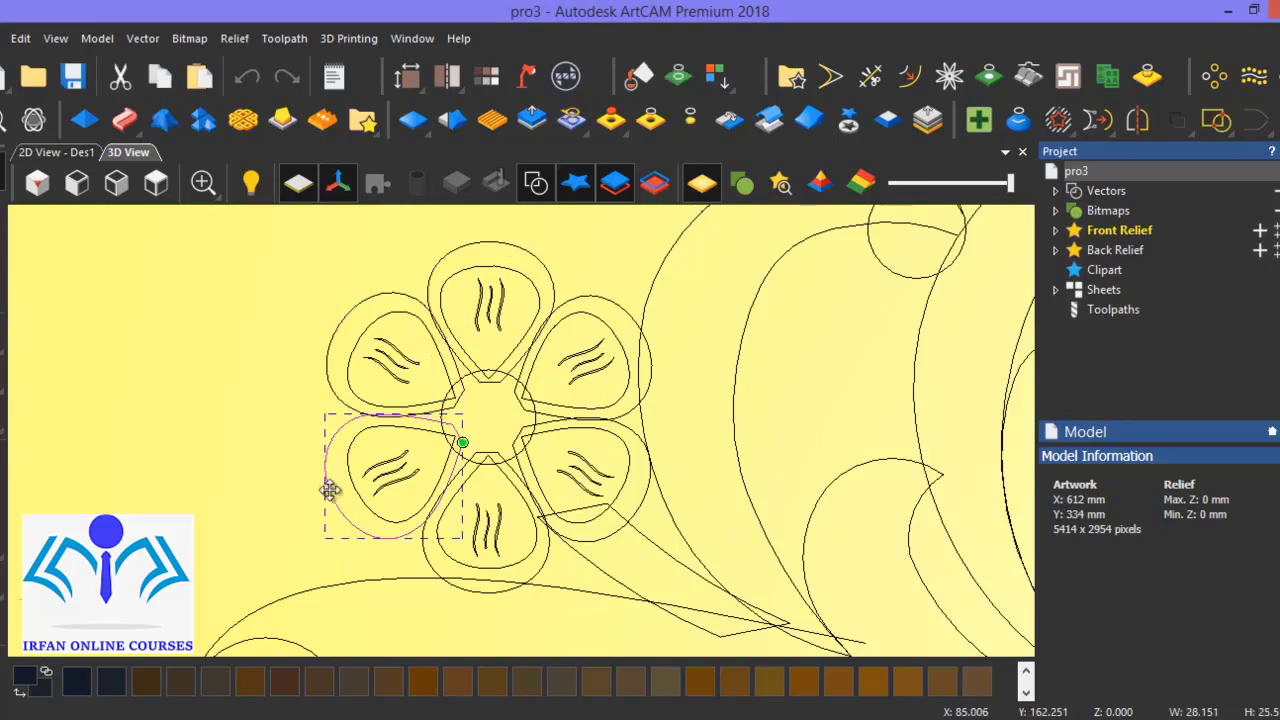
click(482, 592)
click(647, 503)
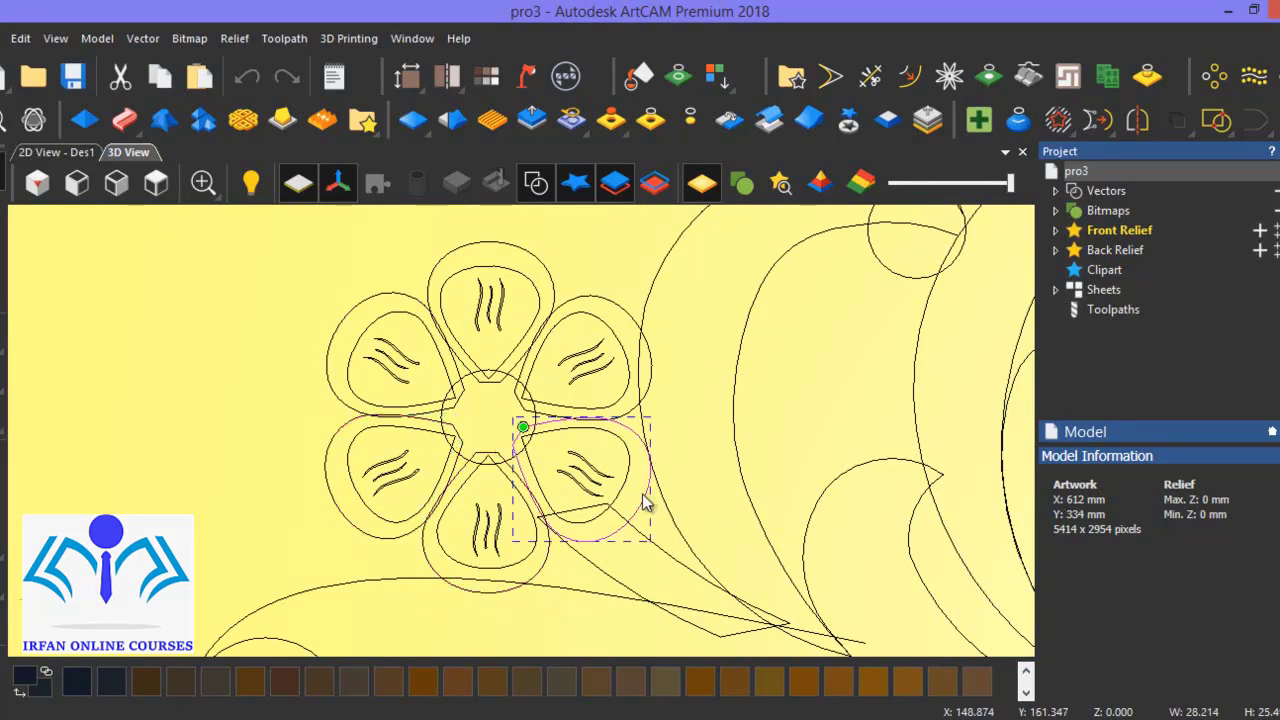
click(651, 362)
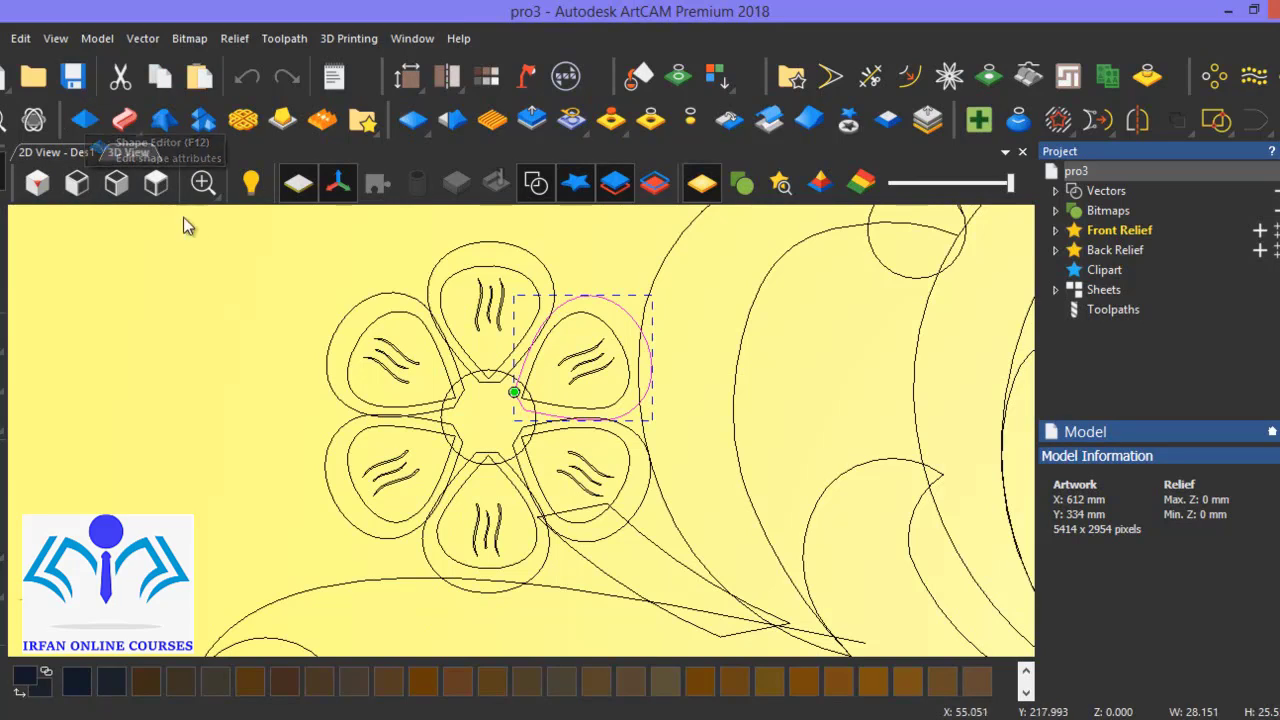
click(340, 248)
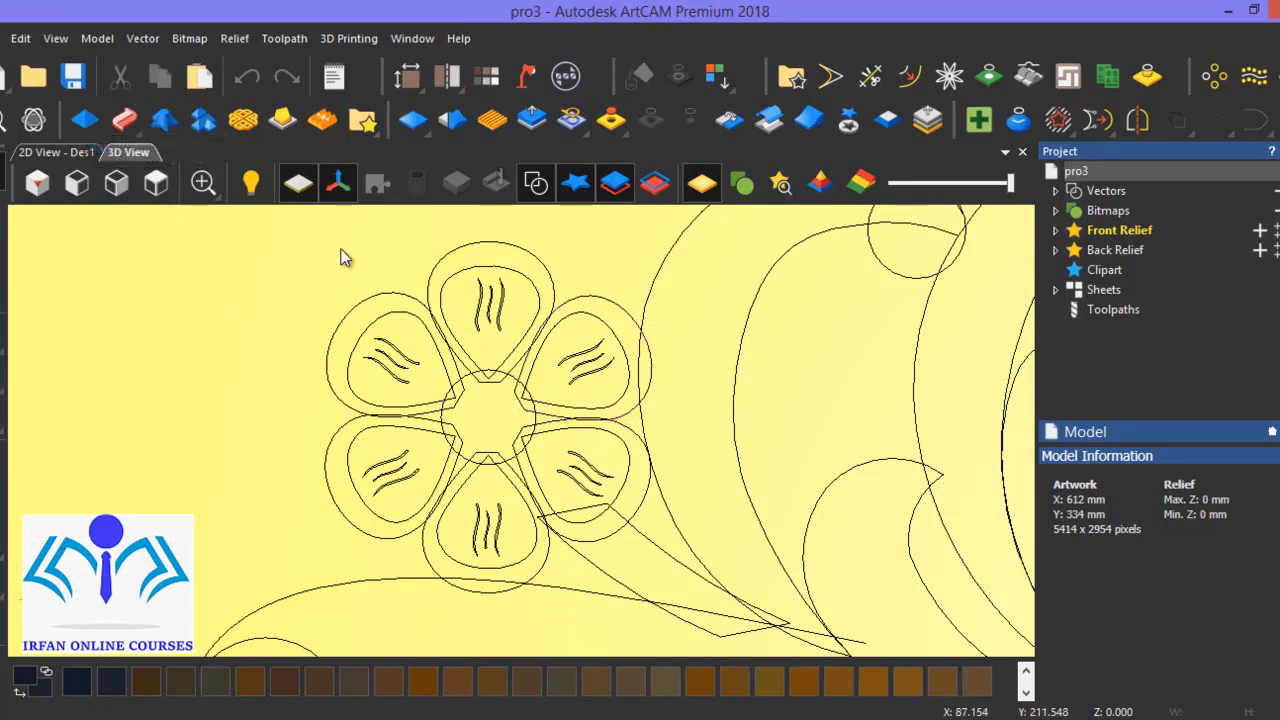
- Open the Shape Editor for the left flower's upper-left outer petal, try the Plane profile and return to Round
click(349, 323)
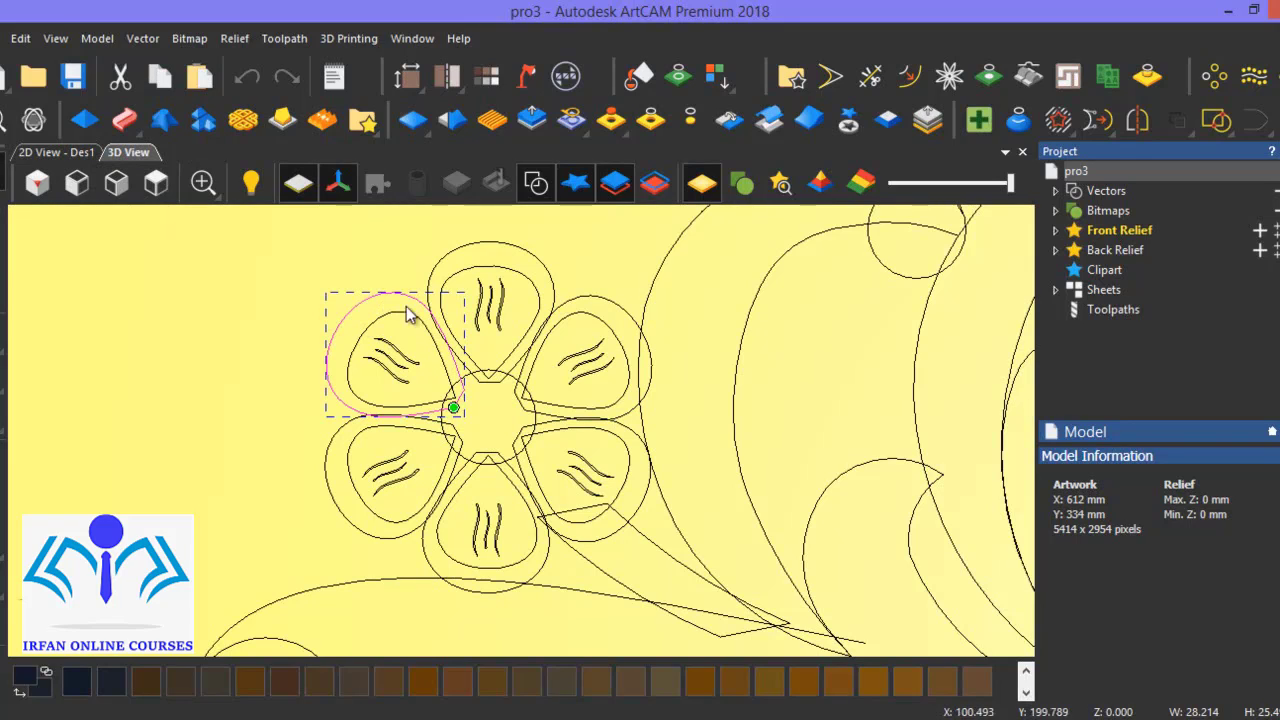
click(90, 123)
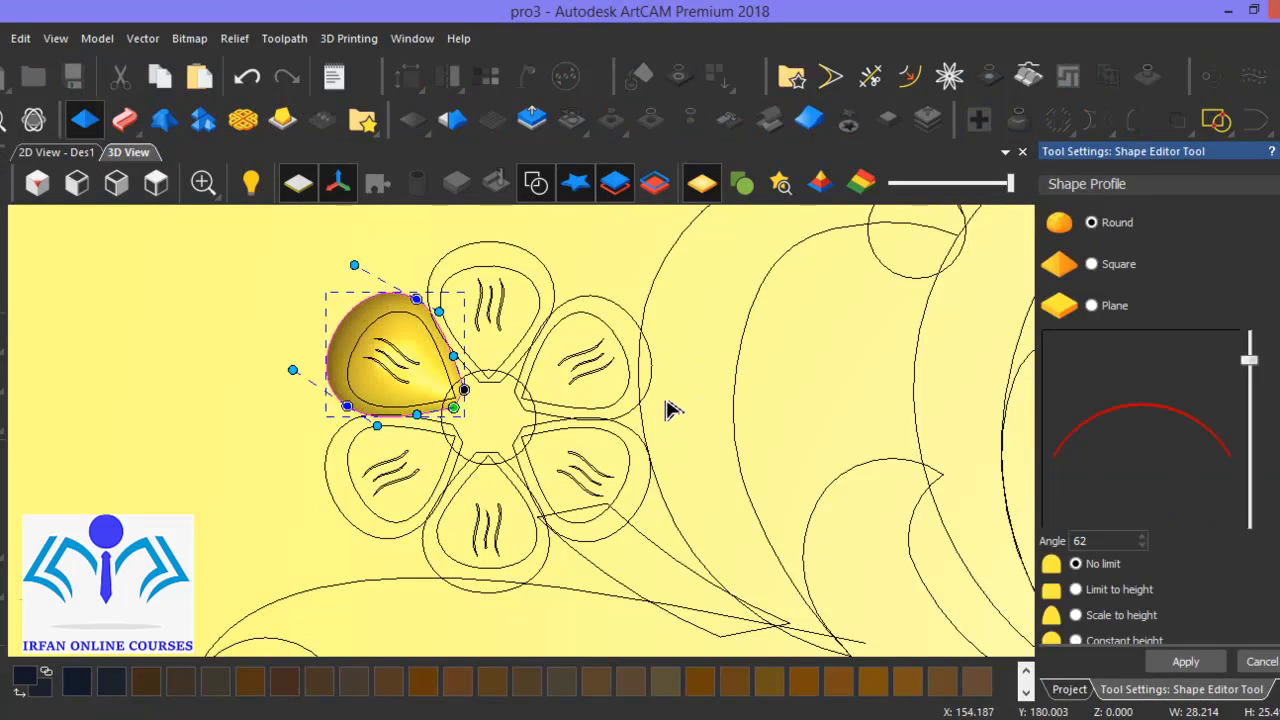
scroll(1080, 276, down, 5)
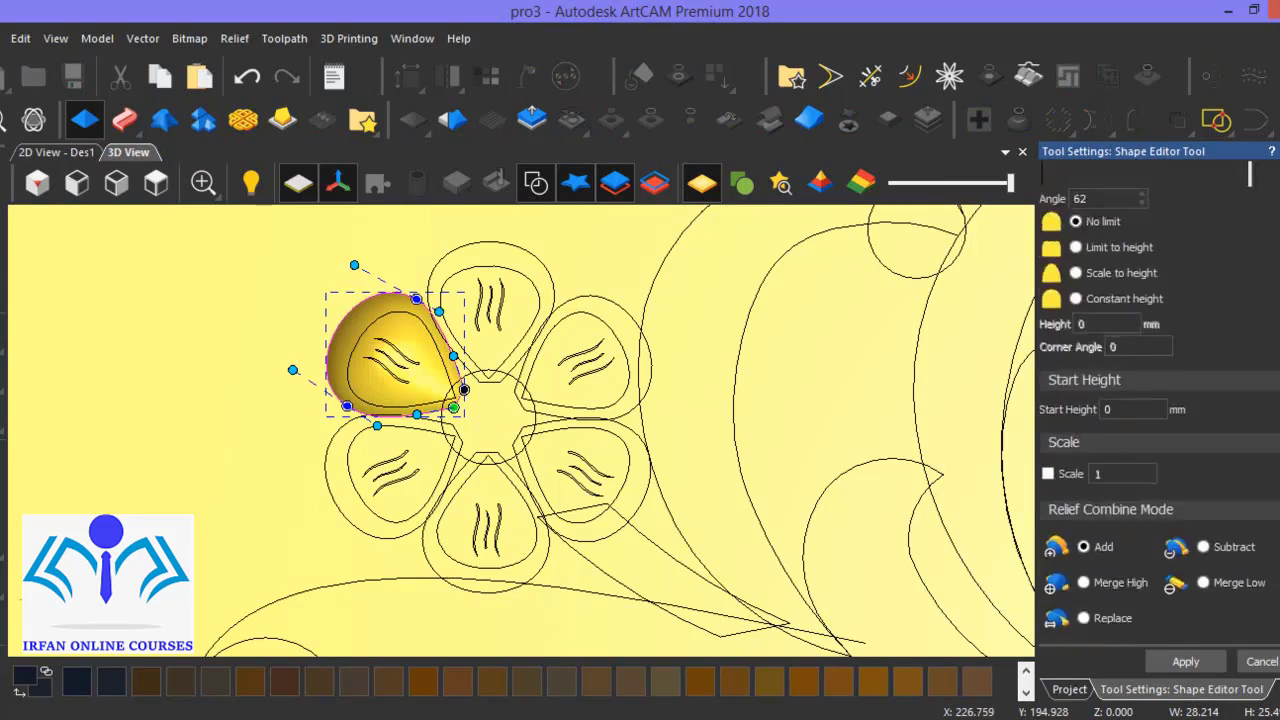
scroll(1080, 276, up, 5)
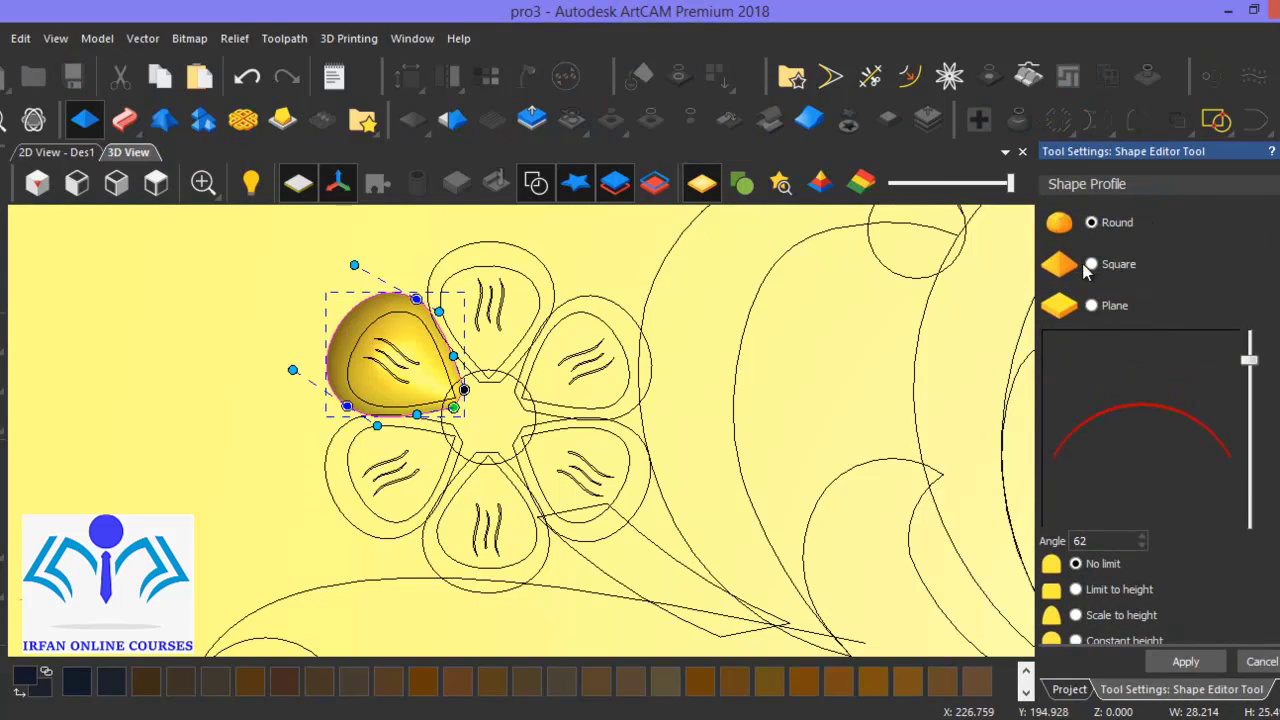
click(1091, 306)
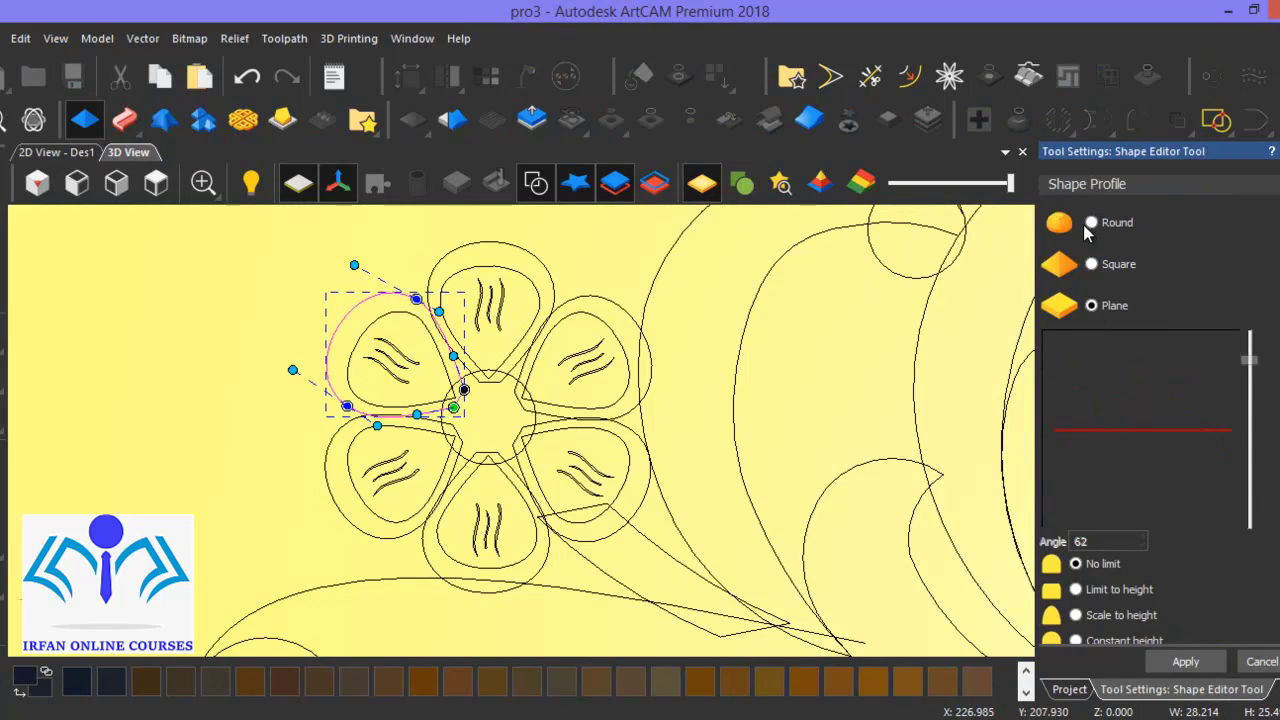
click(1090, 224)
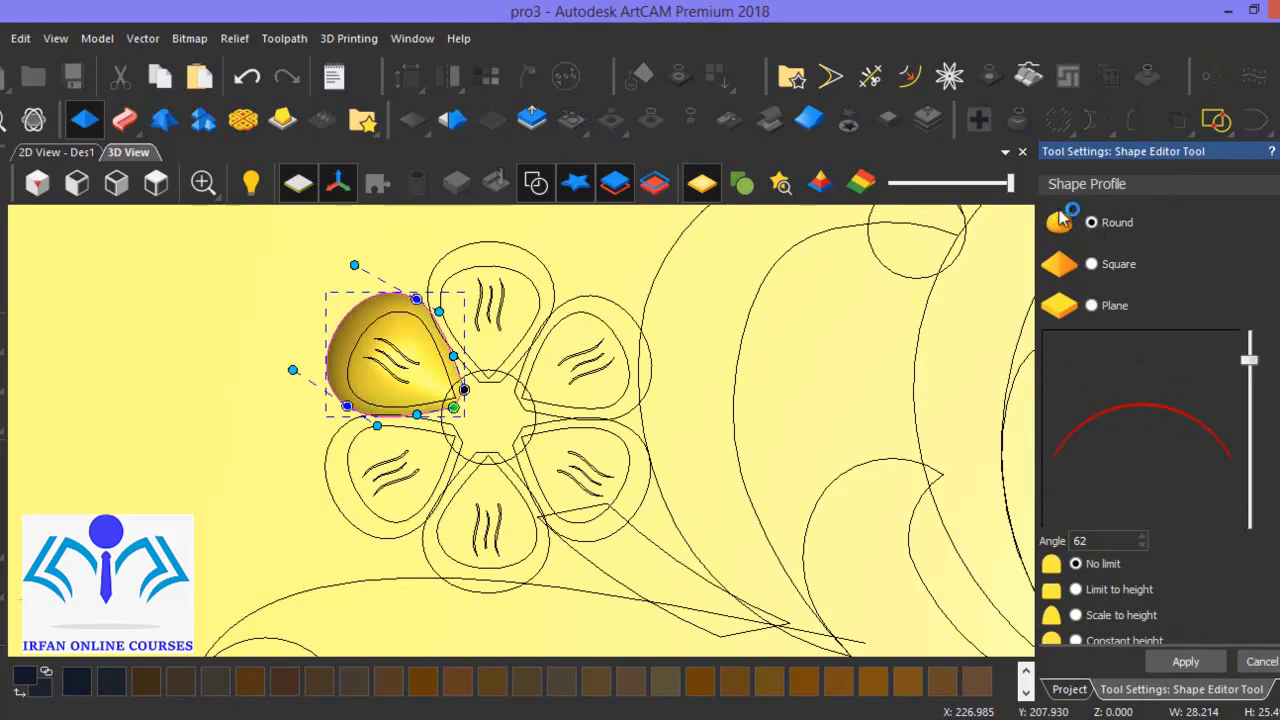
- Set the petal's shape angle to 62 and its relief combine mode to Merge High
scroll(1259, 206, down, 5)
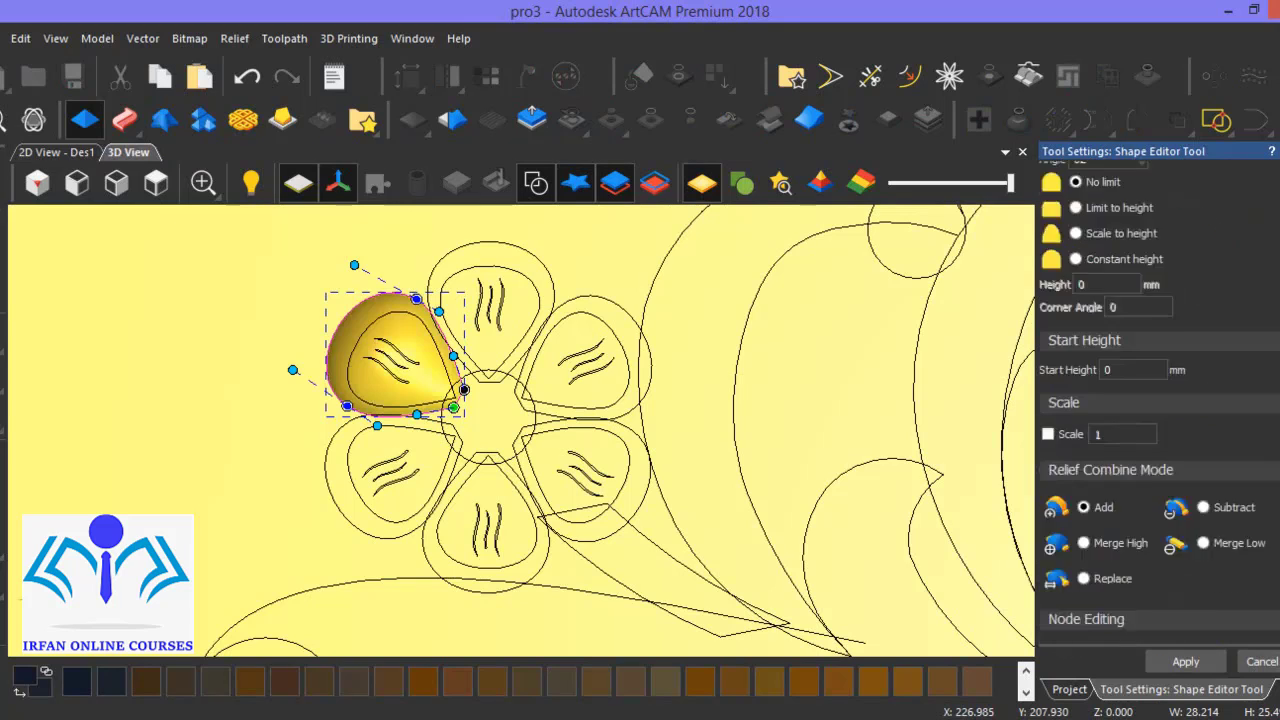
scroll(1159, 420, down, 3)
scroll(1159, 420, up, 4)
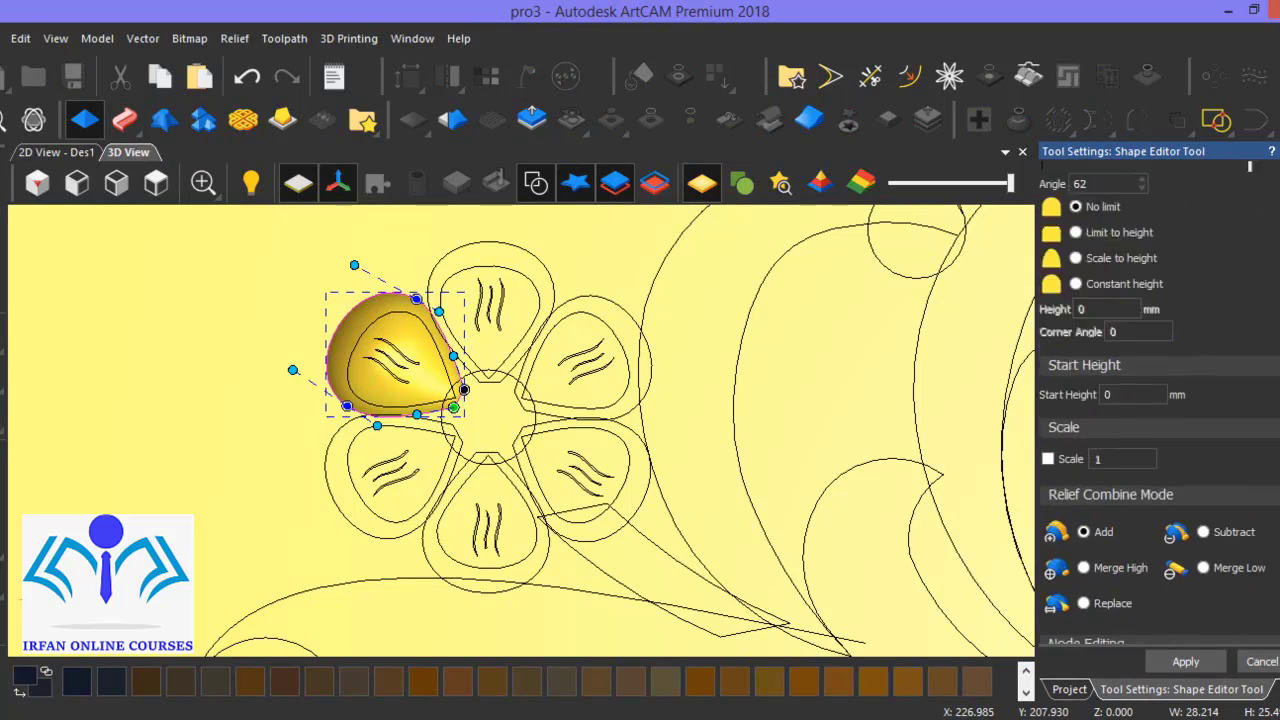
scroll(1159, 420, up, 3)
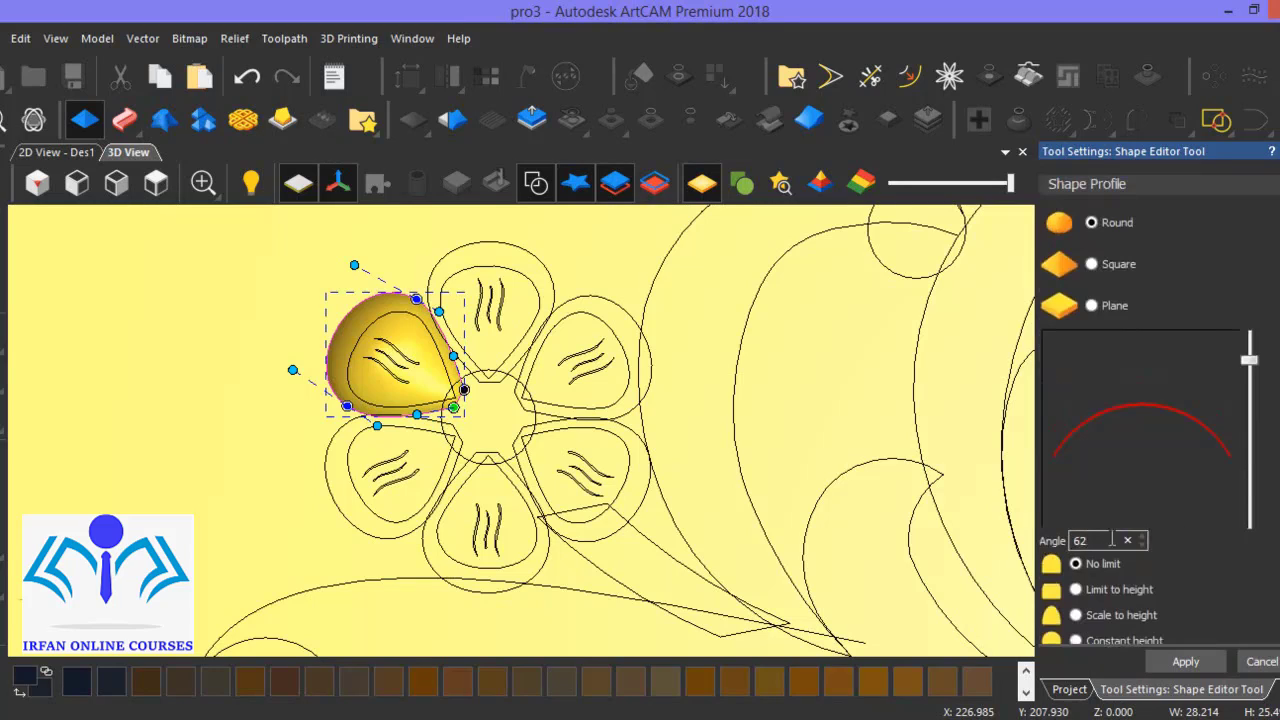
drag(1112, 540, 1060, 556)
text(62)
scroll(1158, 400, down, 8)
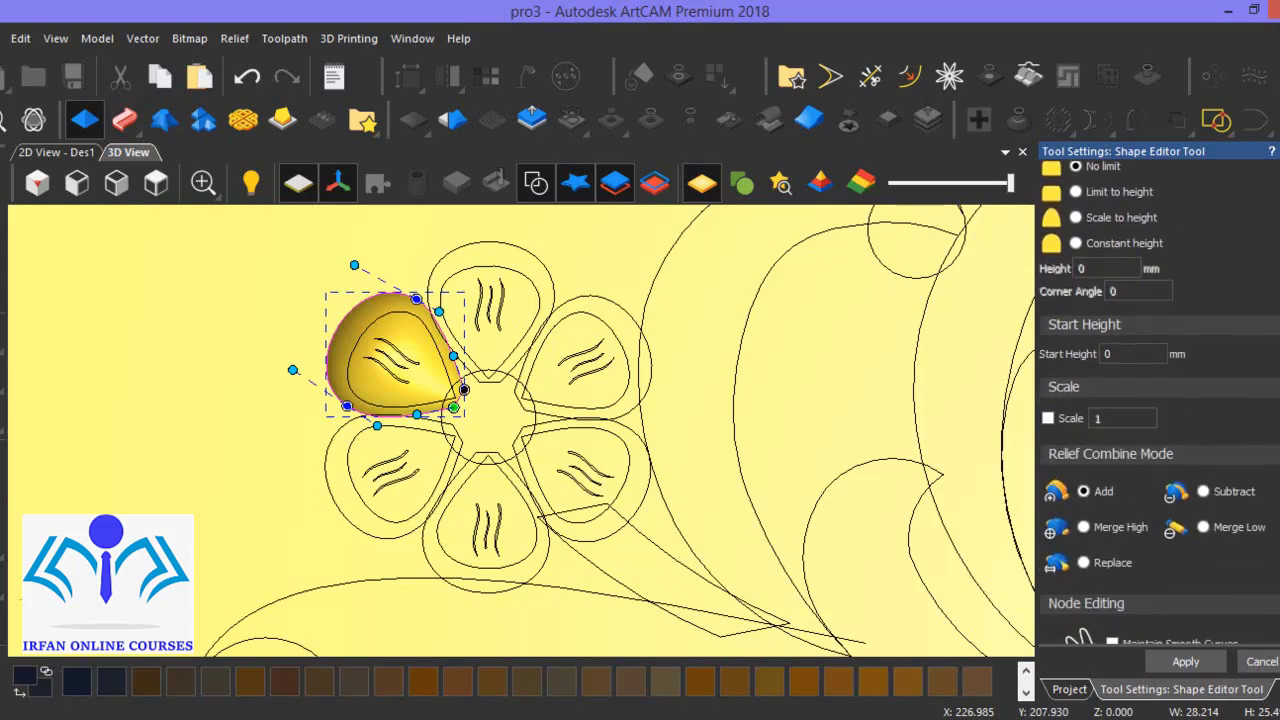
scroll(1170, 550, down, 1)
click(1083, 482)
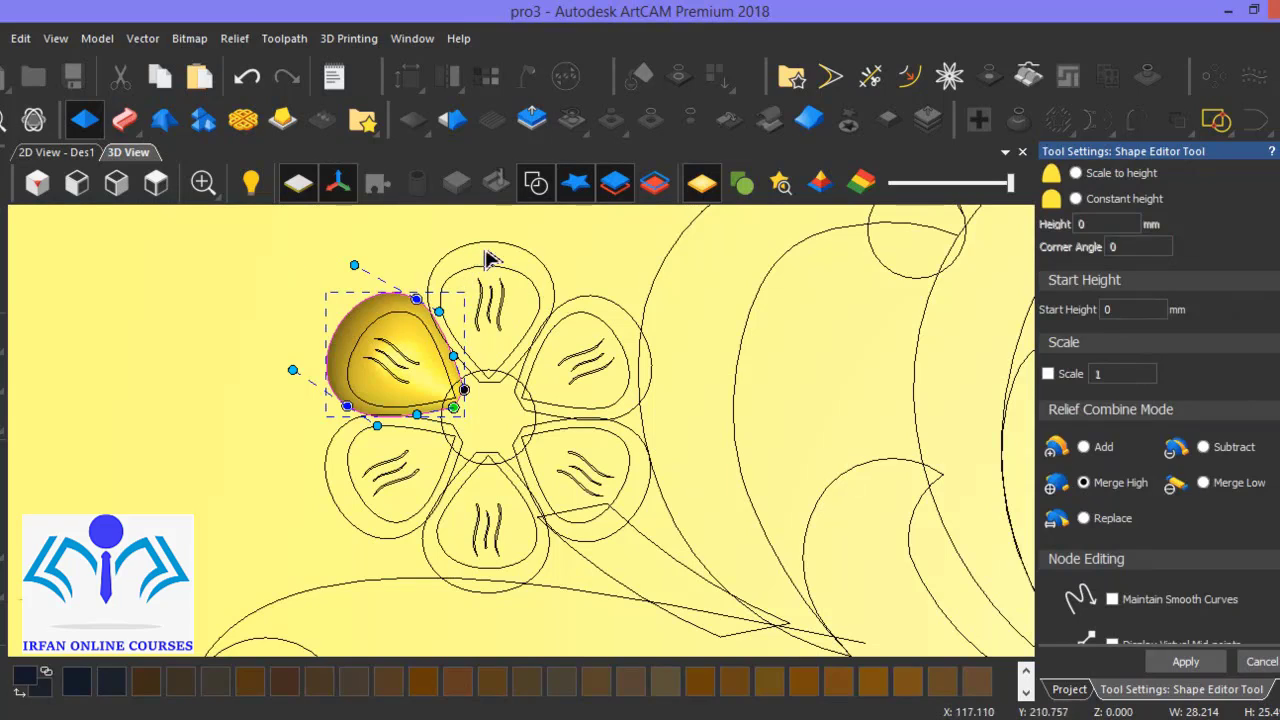
- Add the flower's top and upper-right outer petals to the shape, comparing the Add combine mode before choosing Merge High again
shift+click(524, 252)
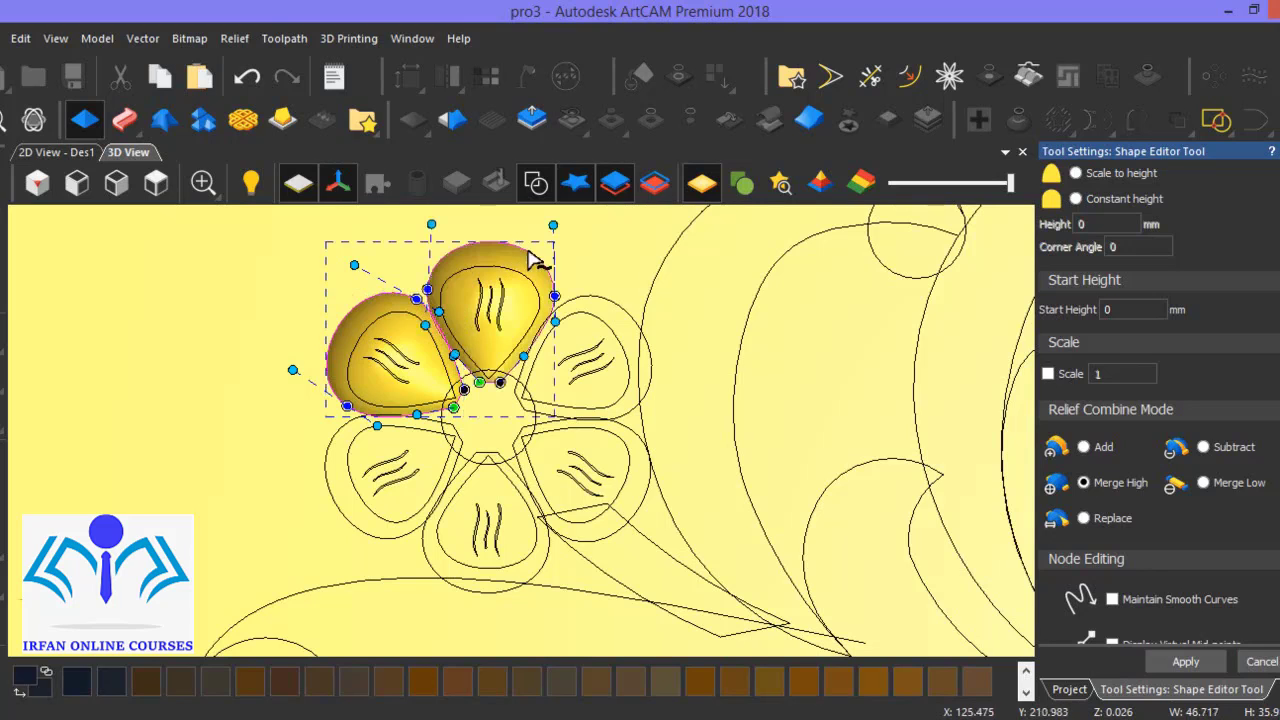
shift+click(612, 310)
scroll(557, 337, up, 5)
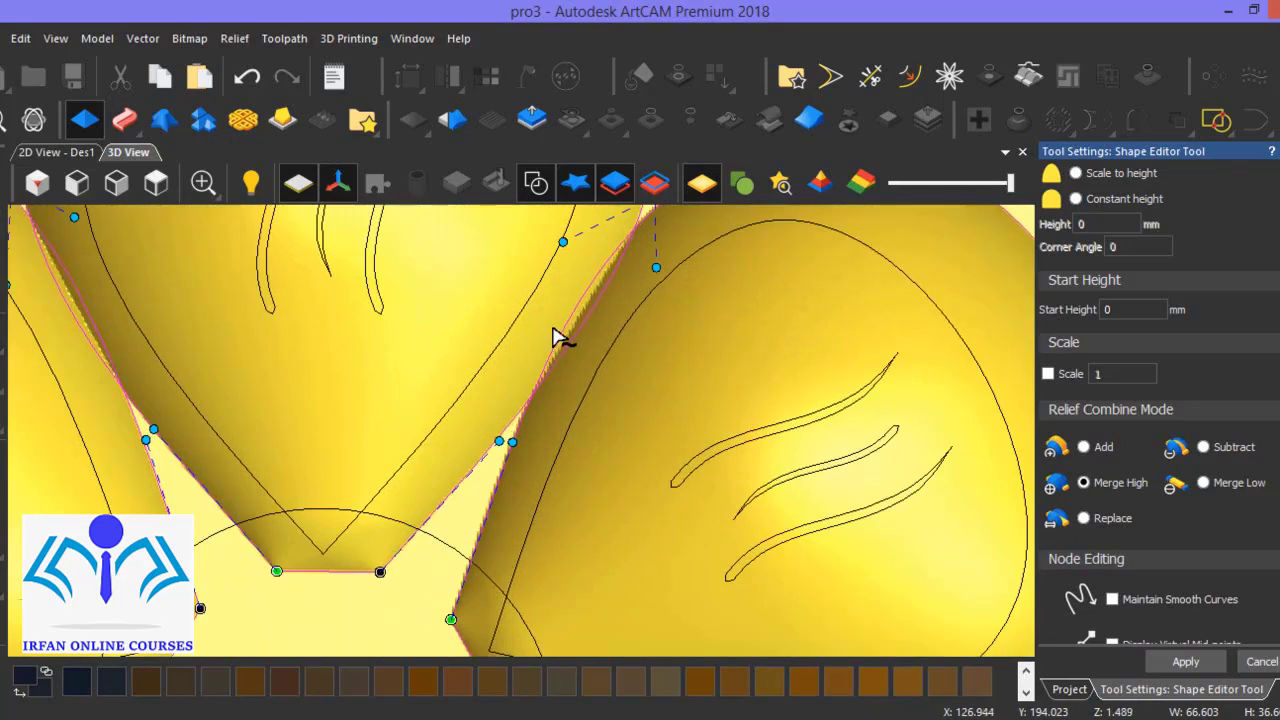
middle_drag(557, 352, 585, 248)
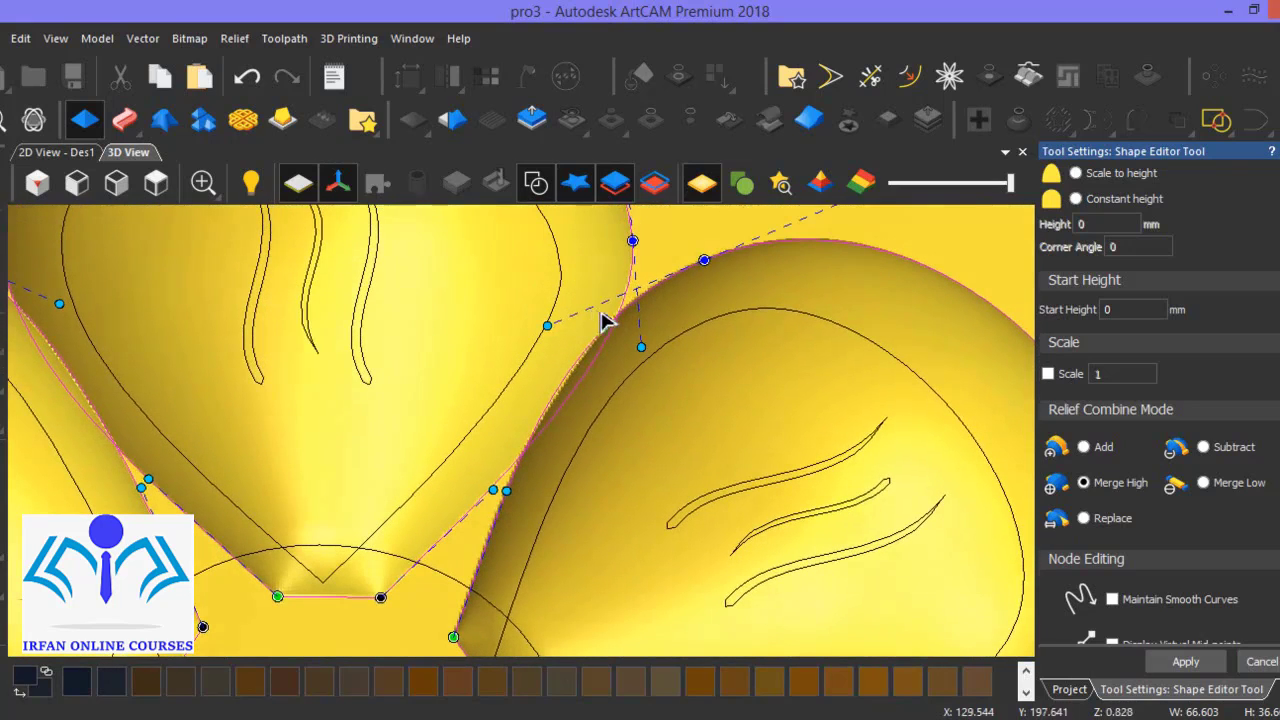
click(1085, 448)
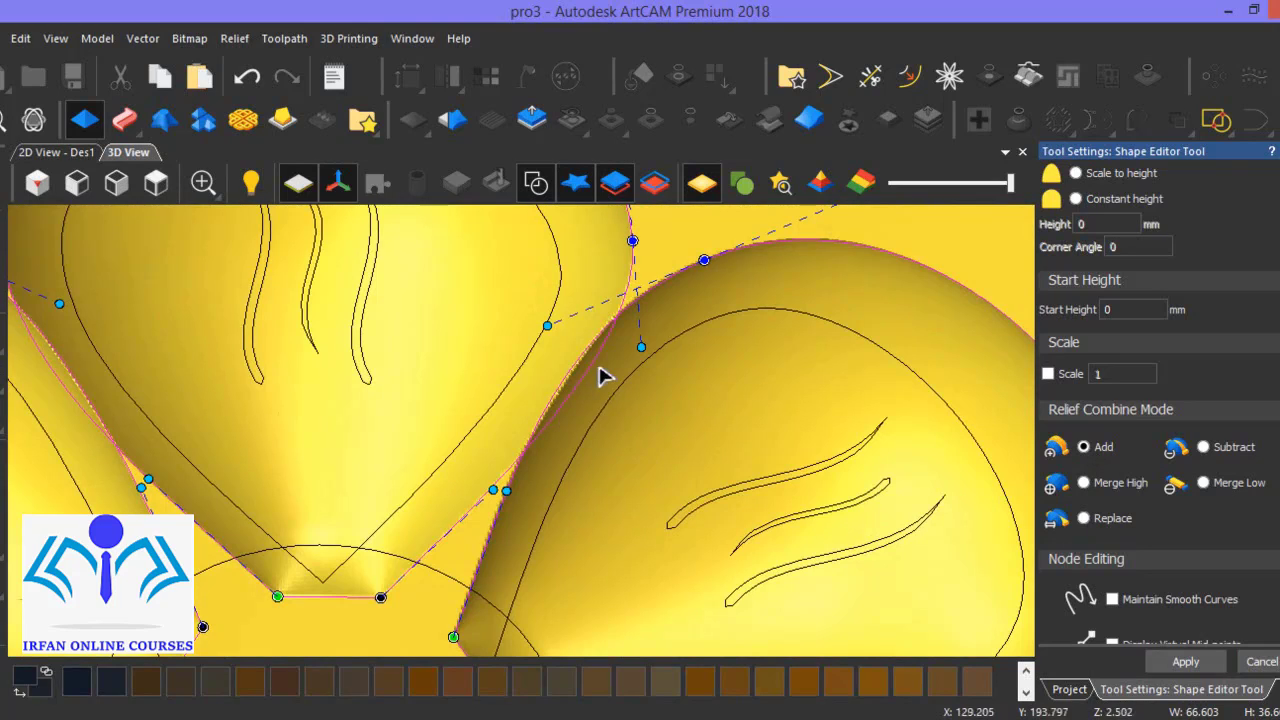
click(1084, 483)
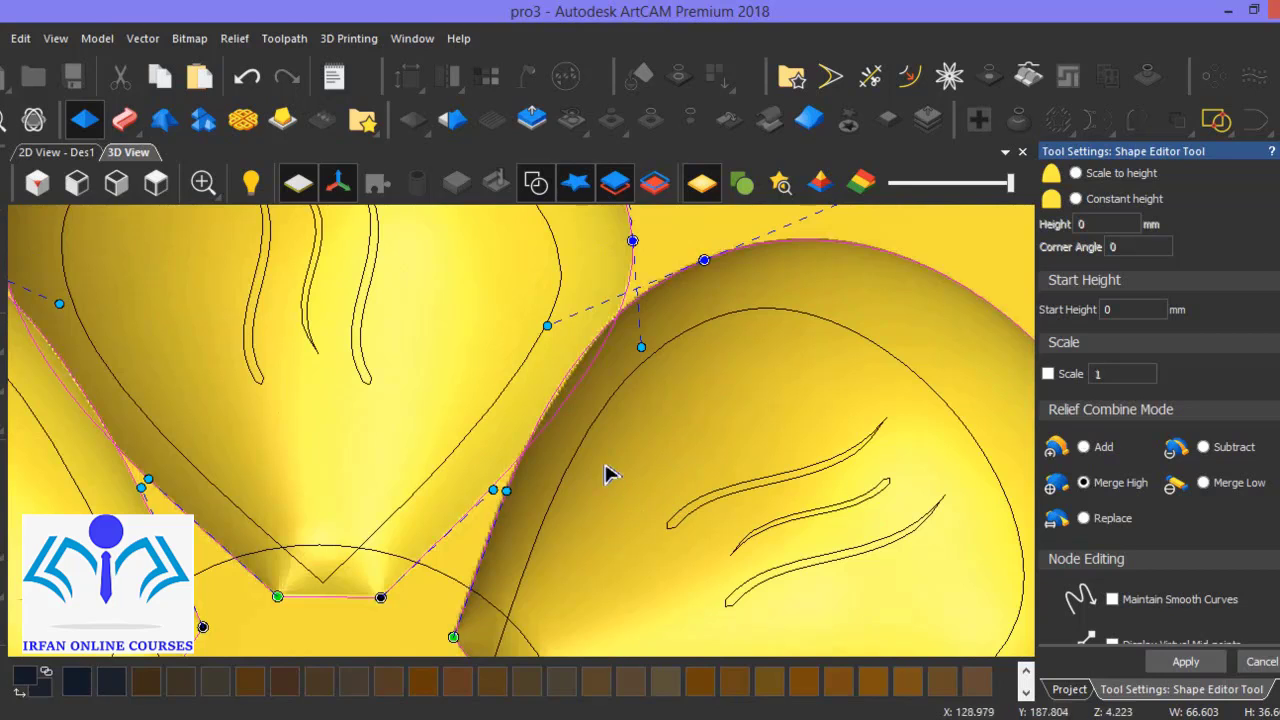
- Include the flower's three lower outer petals in the shape so all six use the same profile settings
scroll(500, 512, down, 5)
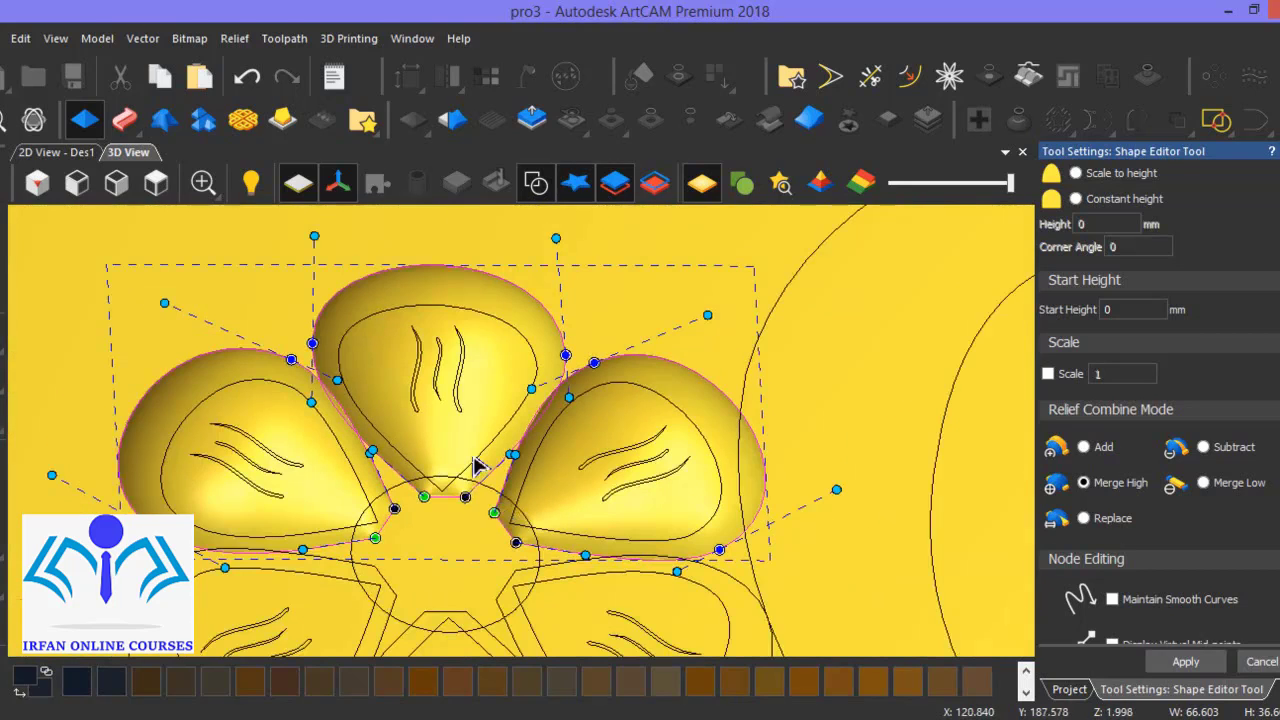
scroll(480, 460, down, 2)
scroll(512, 410, up, 1)
middle_drag(512, 410, 525, 343)
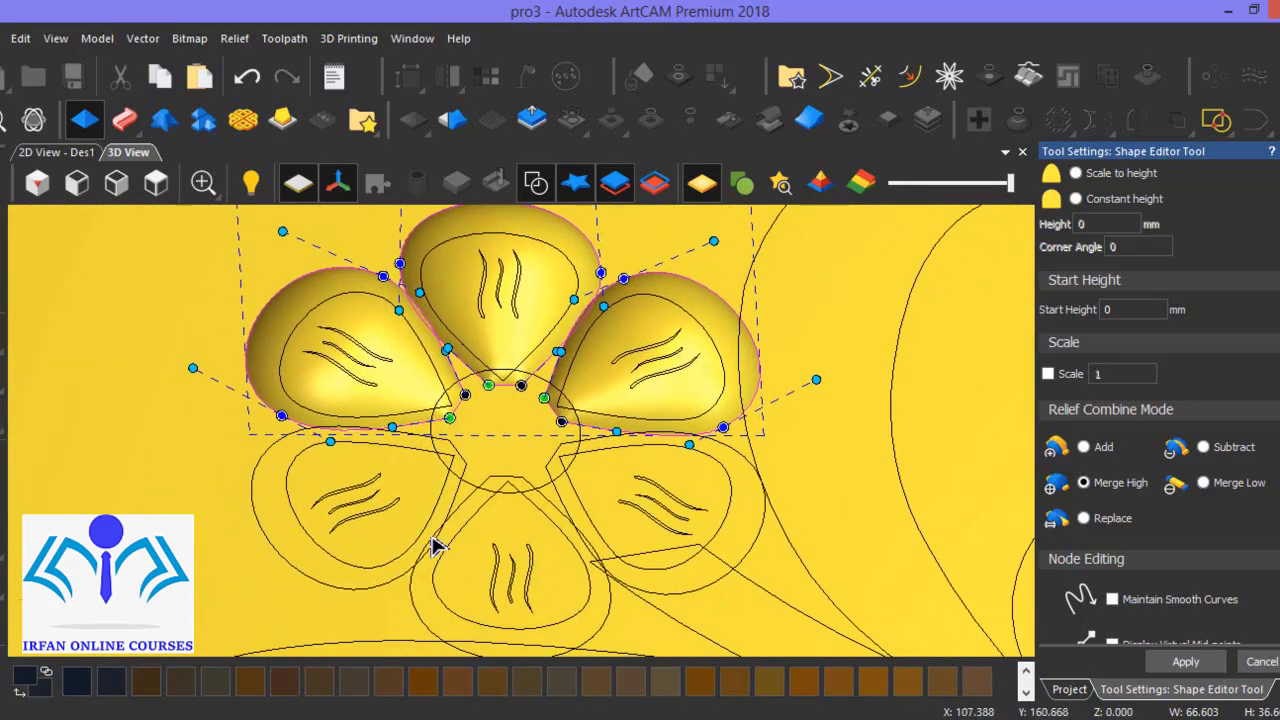
shift+click(385, 590)
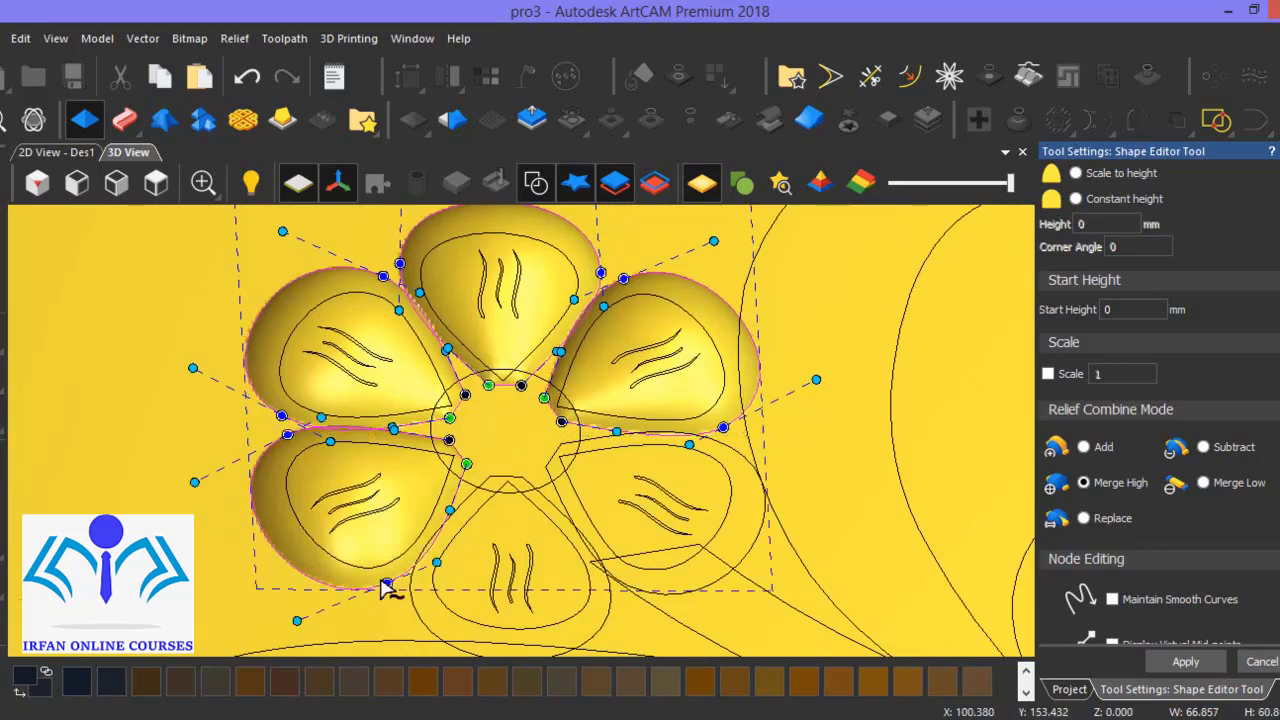
shift+click(421, 612)
shift+click(704, 593)
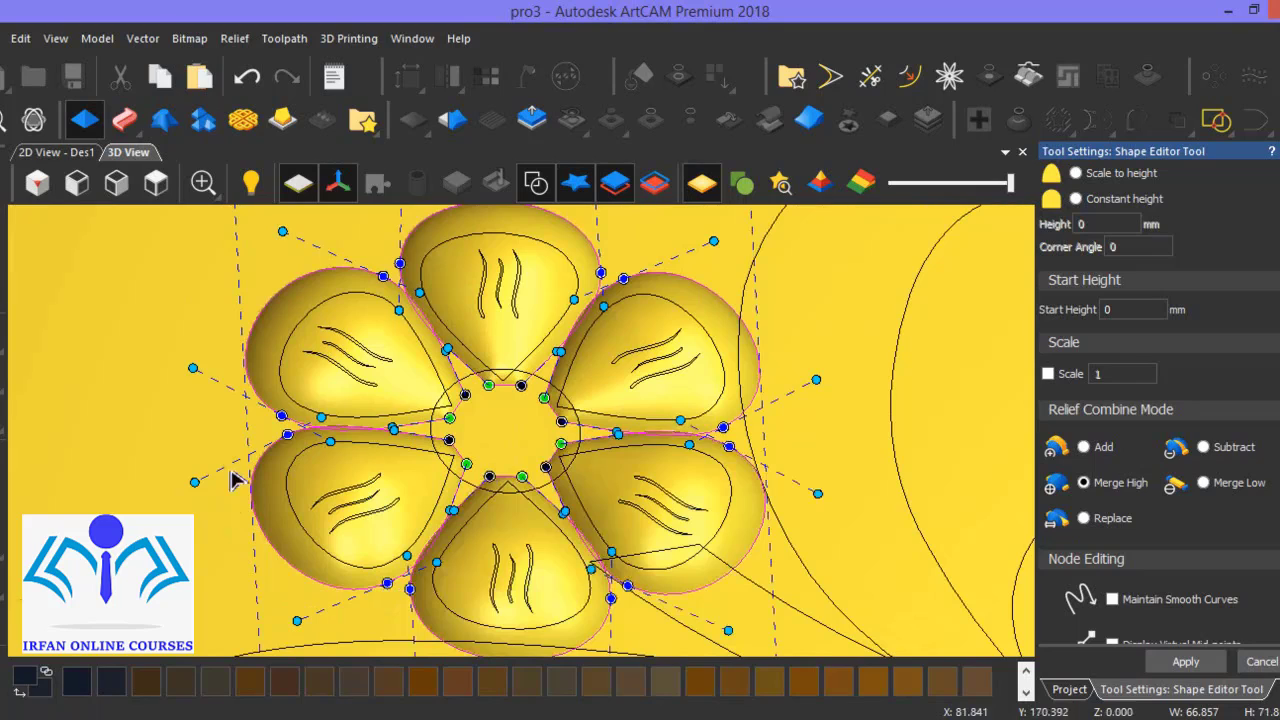
scroll(1150, 400, up, 6)
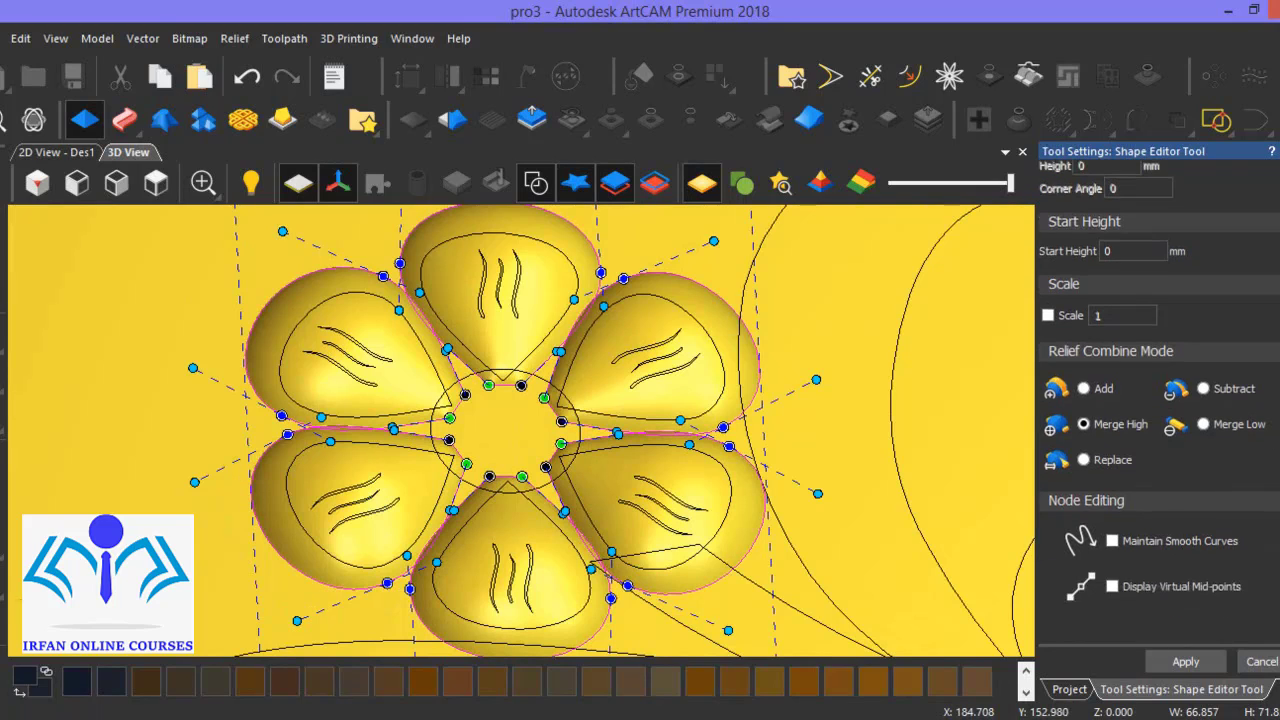
scroll(1183, 398, up, 1)
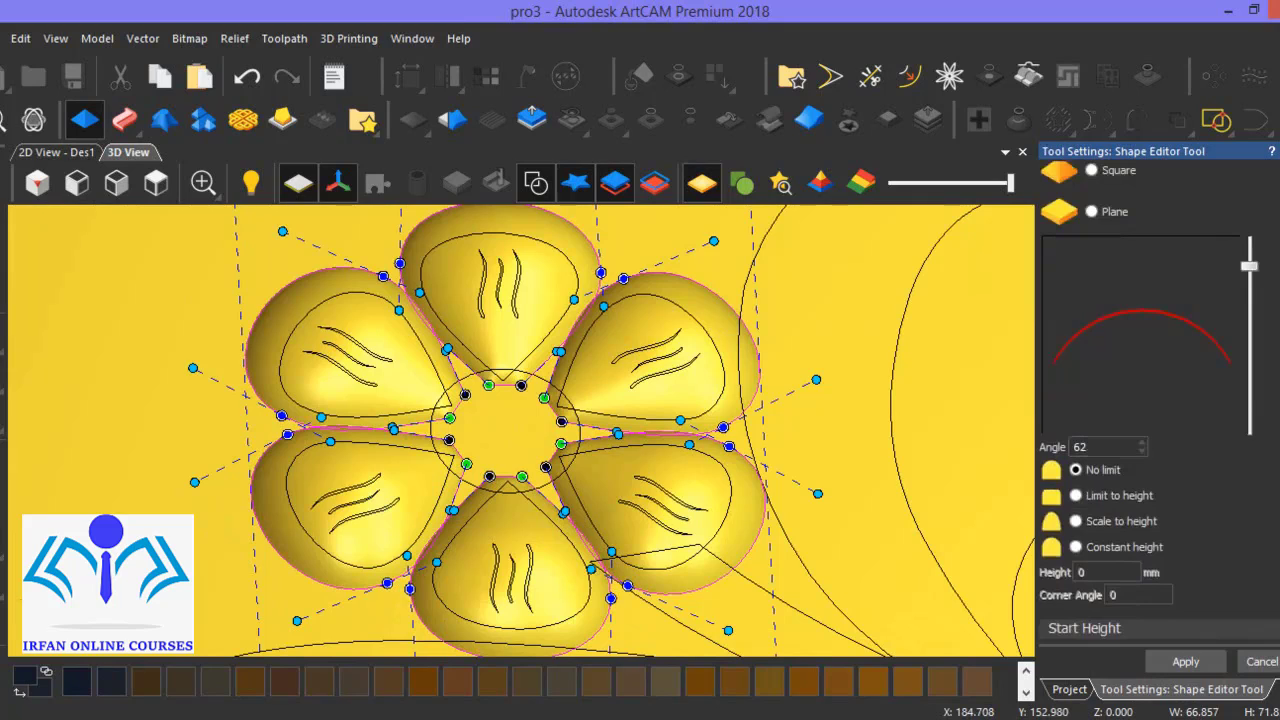
- Apply the 62-degree Merge High shape to the left flower's six outer petals
scroll(1100, 450, down, 5)
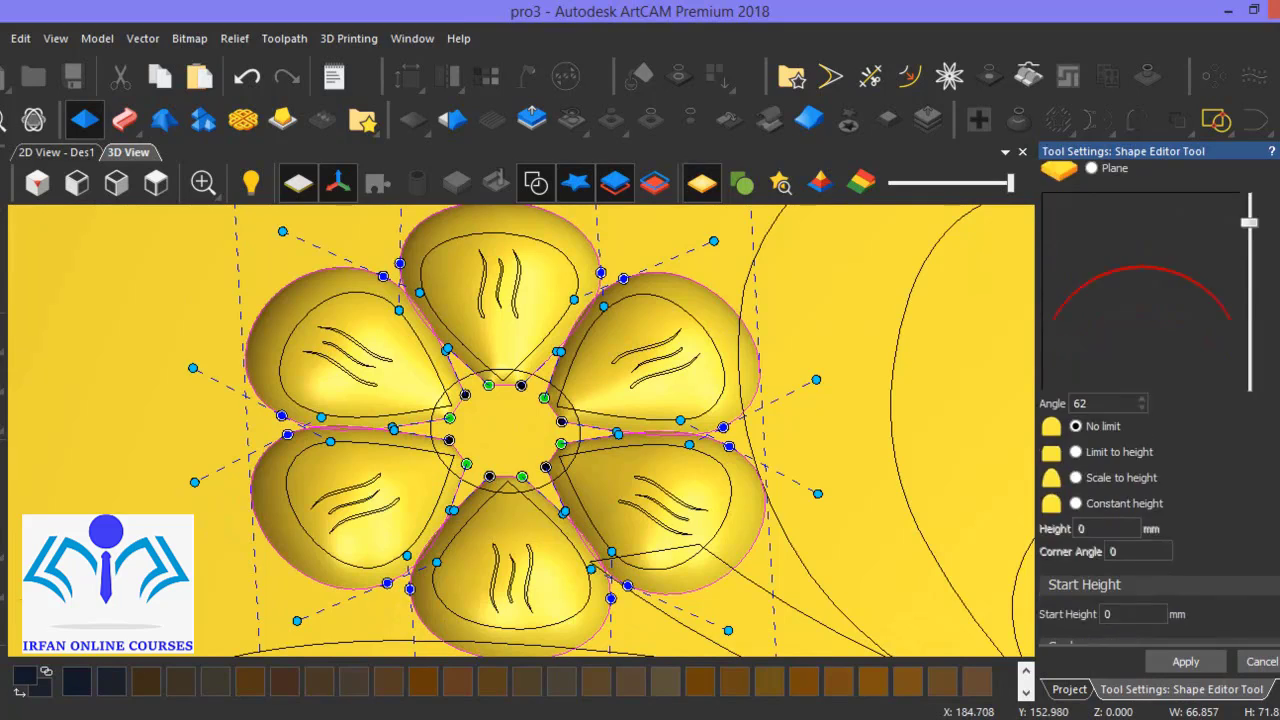
click(1185, 661)
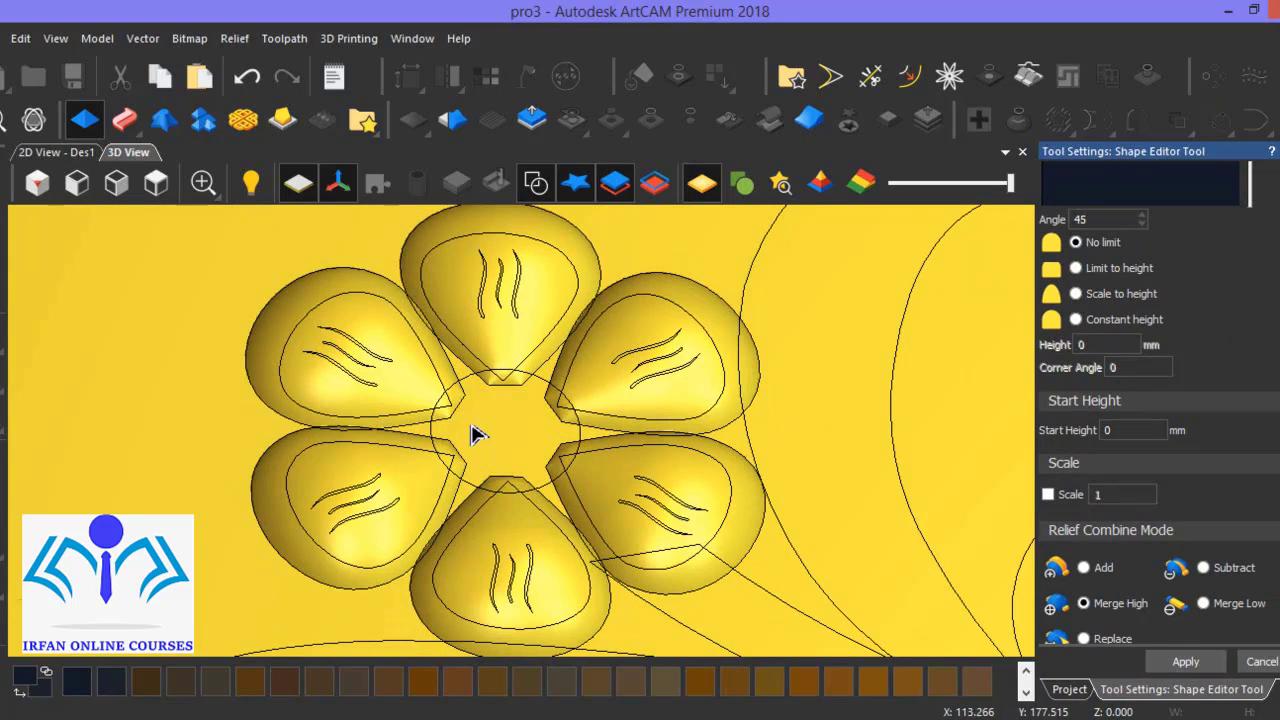
click(158, 187)
scroll(378, 425, up, 3)
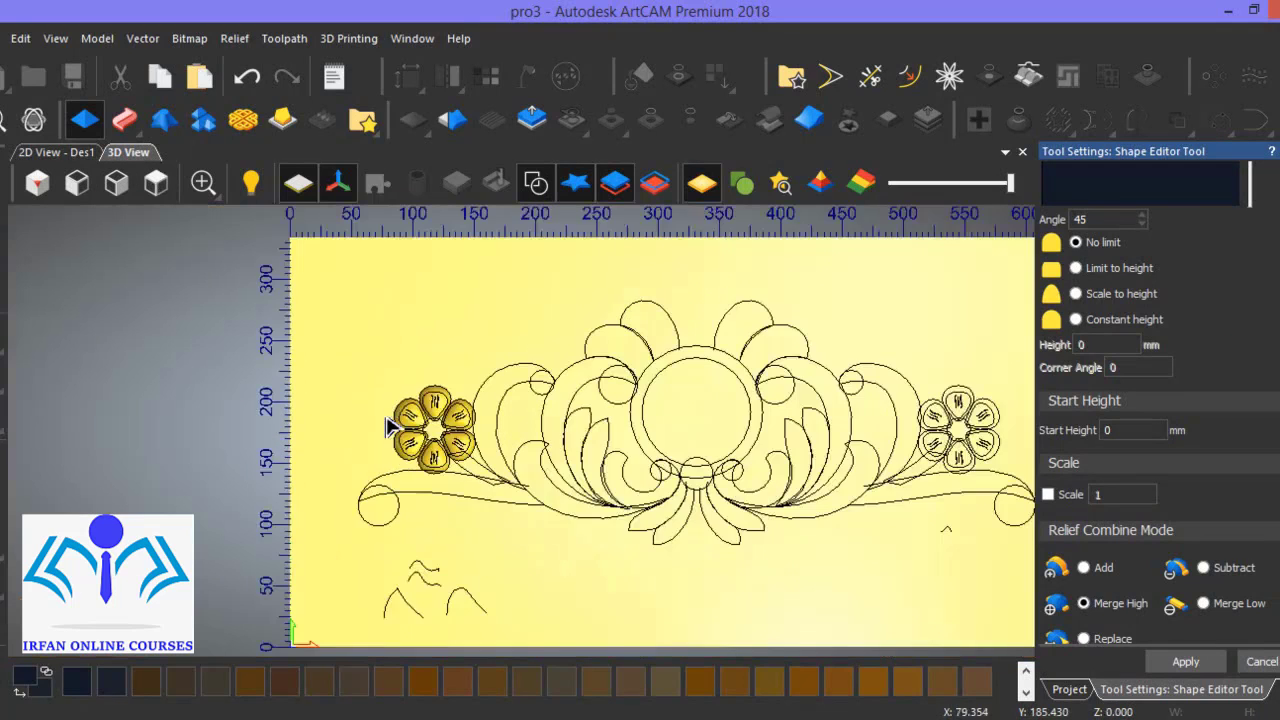
- Select the outer and inner outlines of the left flower's top petal and set their relief combine mode to Add
scroll(425, 392, up, 5)
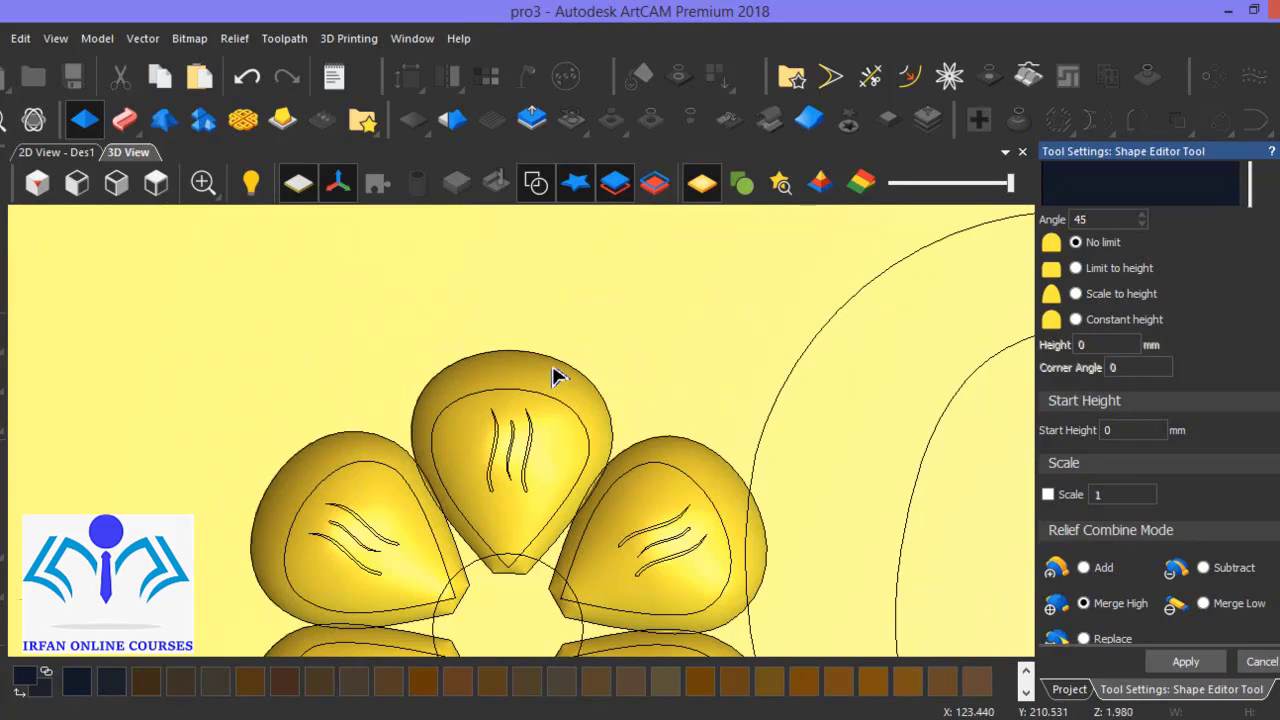
click(482, 358)
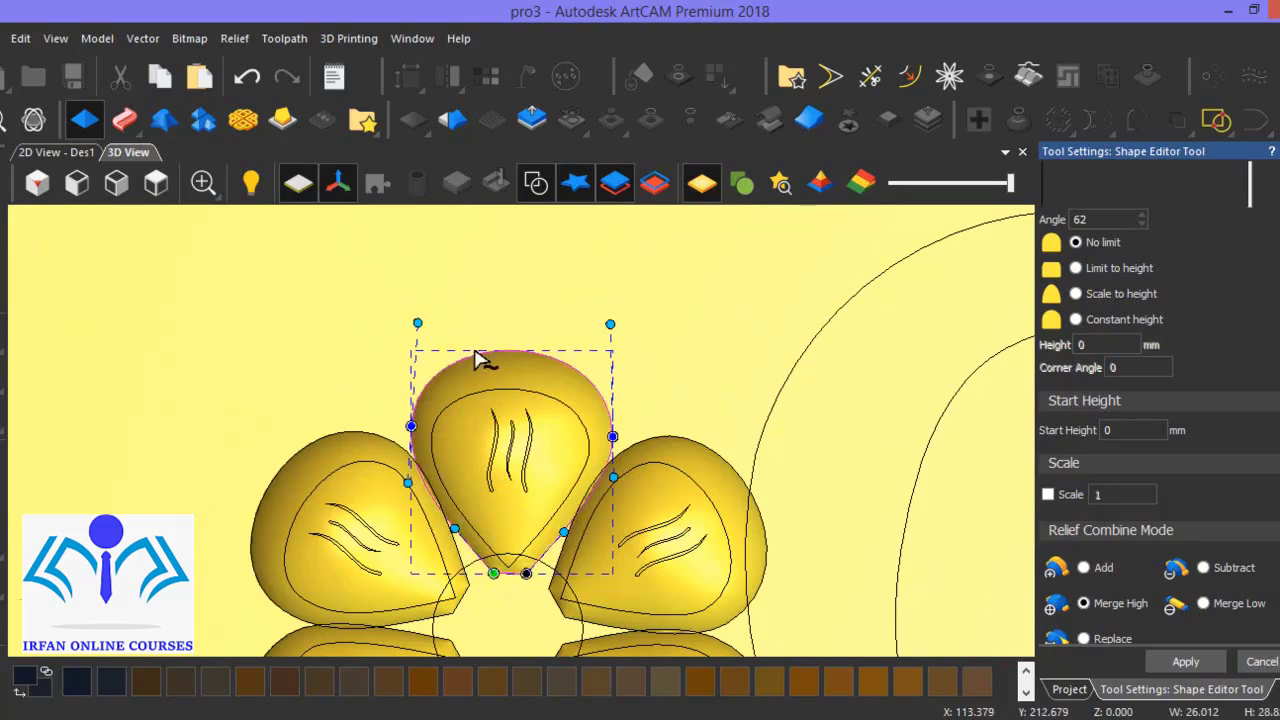
click(502, 396)
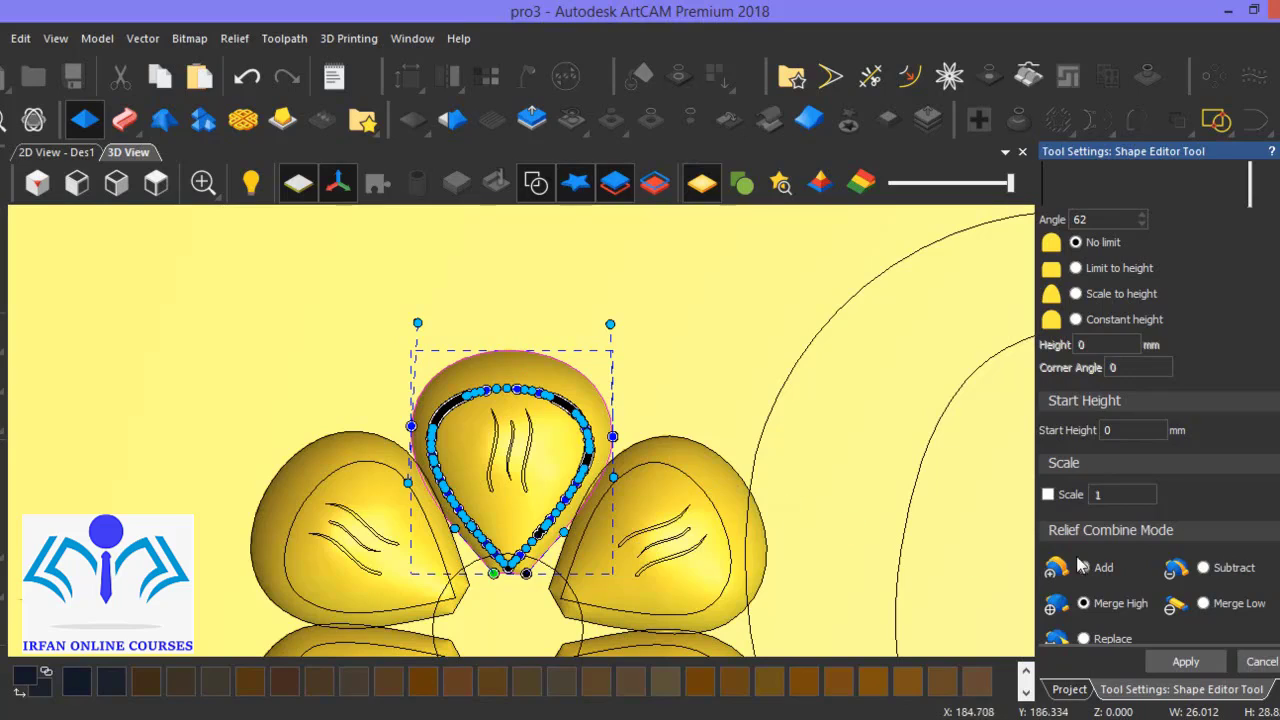
scroll(1109, 330, up, 3)
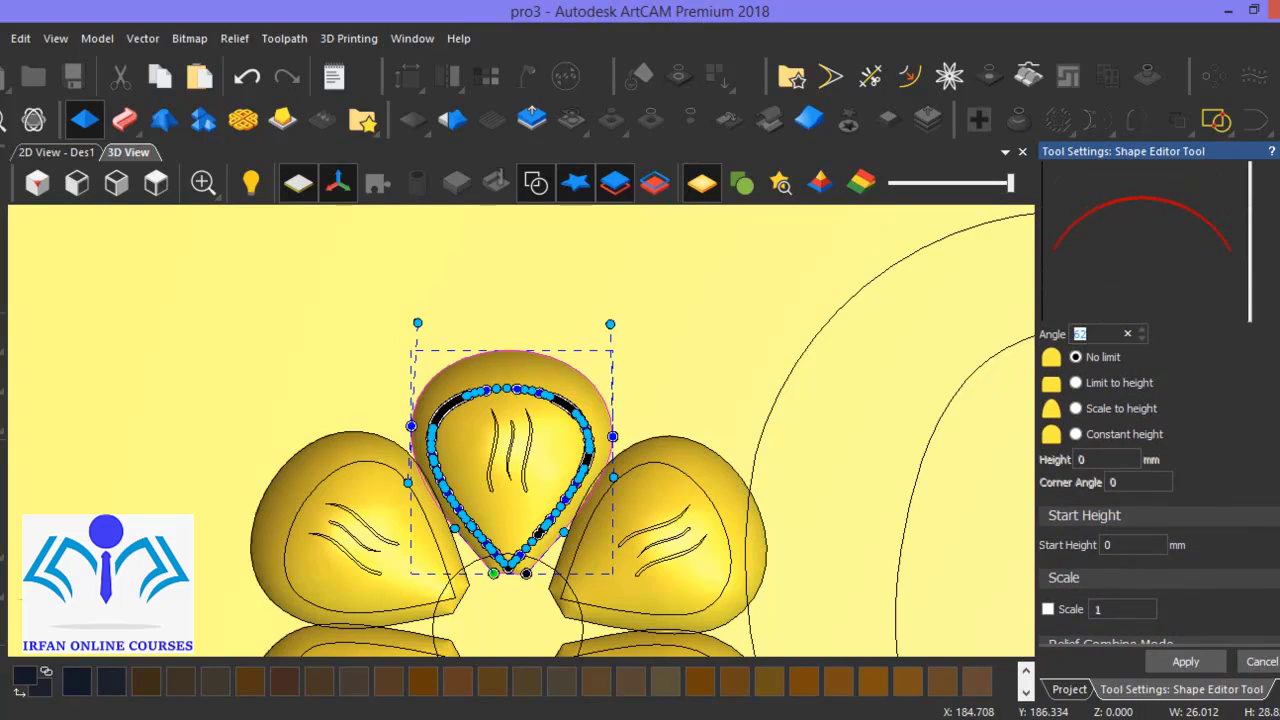
scroll(1109, 330, down, 8)
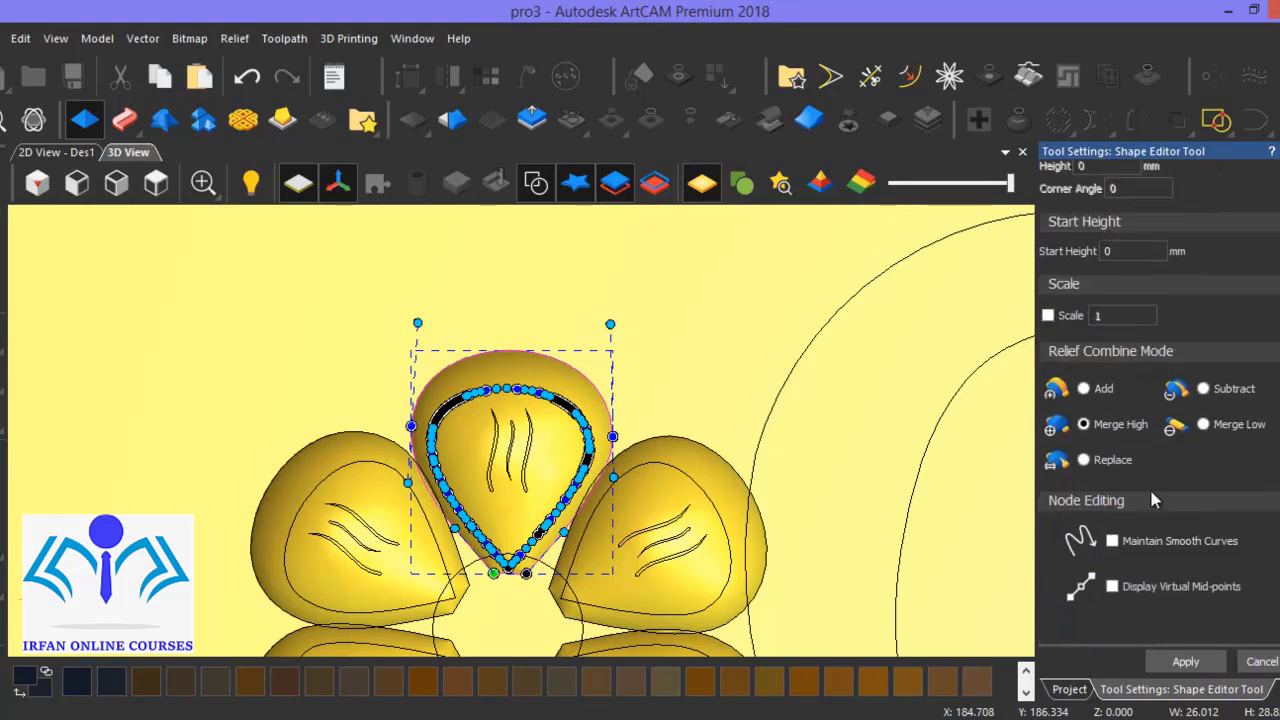
click(1084, 389)
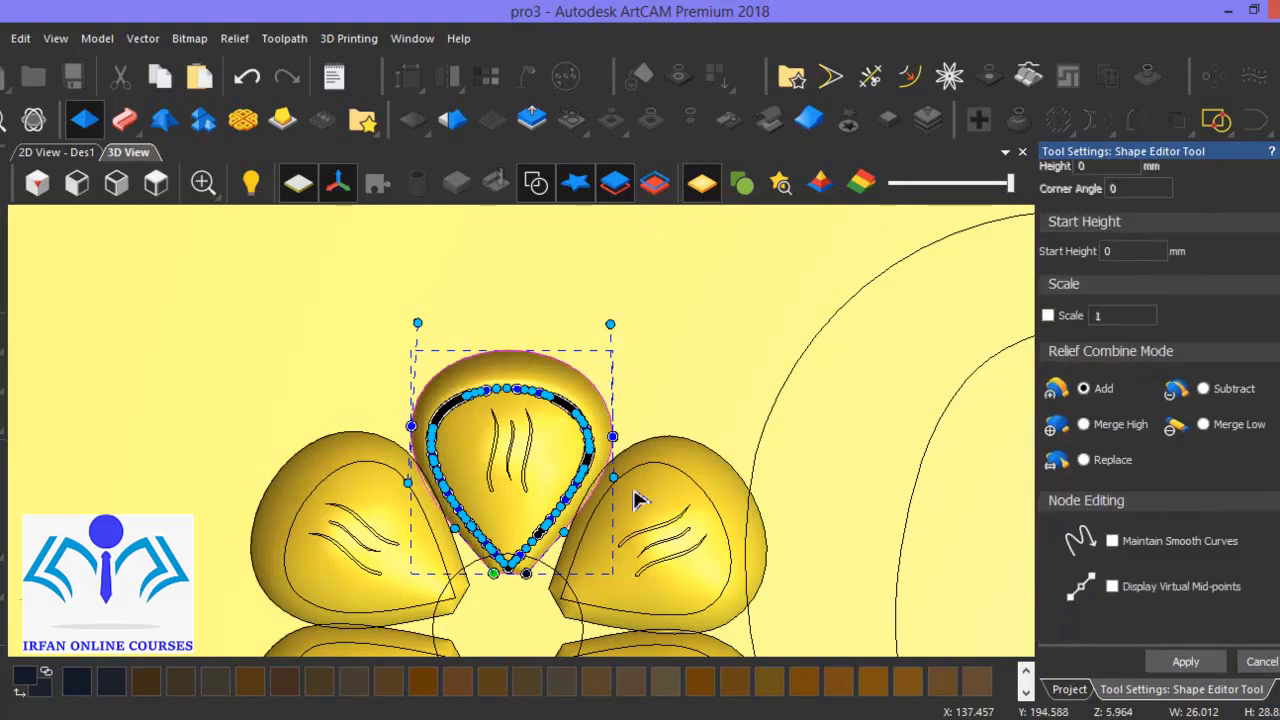
- Check the top petal's relief with the vectors hidden, apply the shape to it and show the vectors again
middle_drag(518, 486, 435, 318)
scroll(490, 471, up, 4)
scroll(485, 465, up, 1)
middle_drag(491, 522, 588, 542)
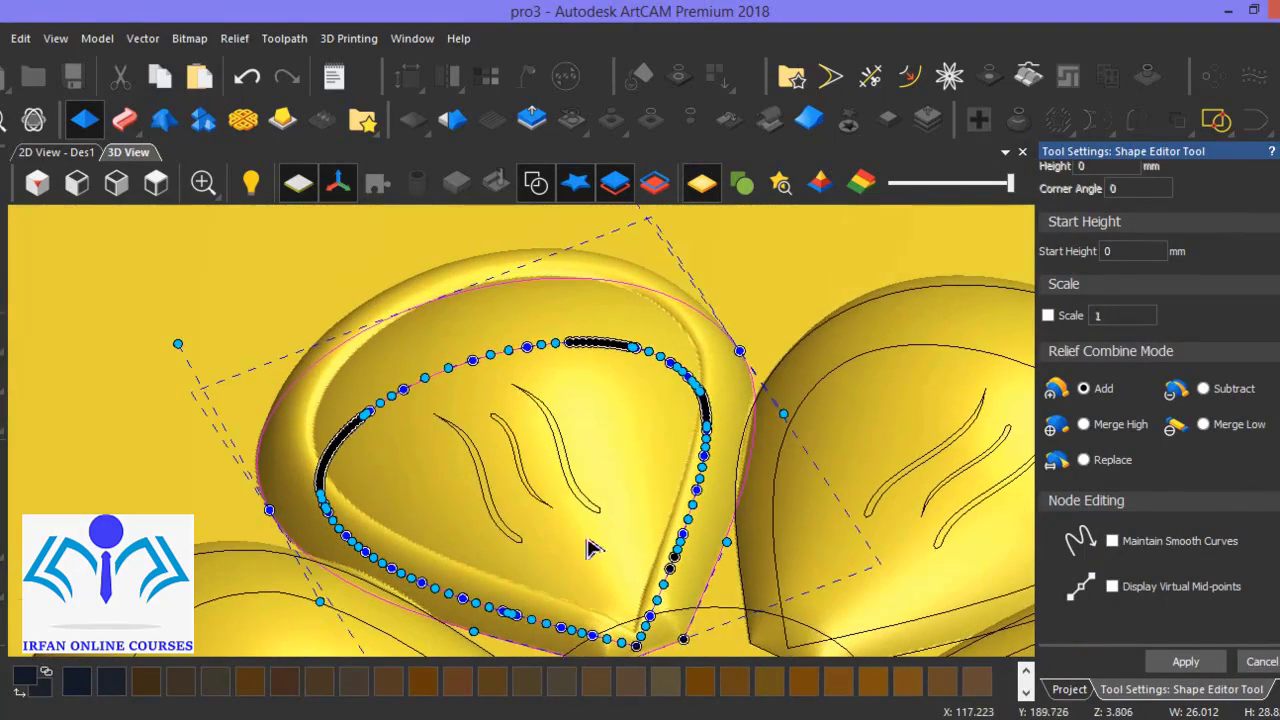
click(535, 186)
middle_drag(549, 446, 806, 524)
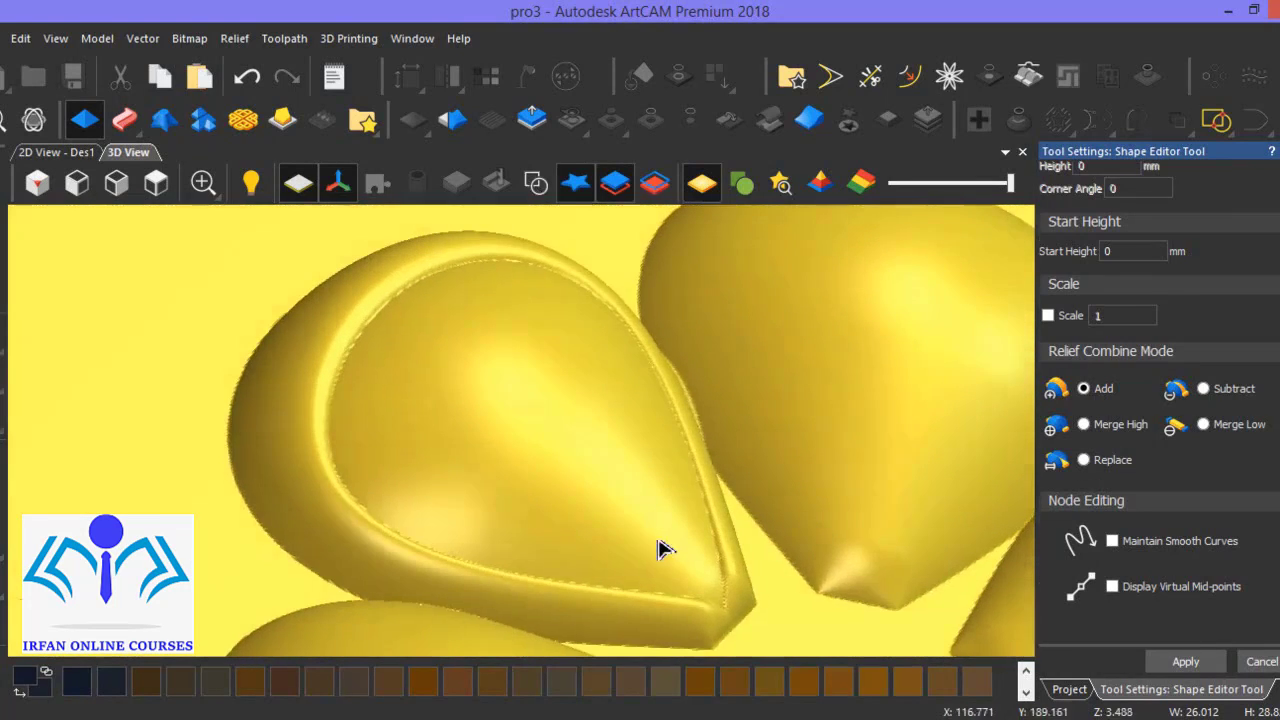
scroll(658, 541, up, 1)
middle_drag(676, 567, 600, 554)
scroll(620, 531, down, 3)
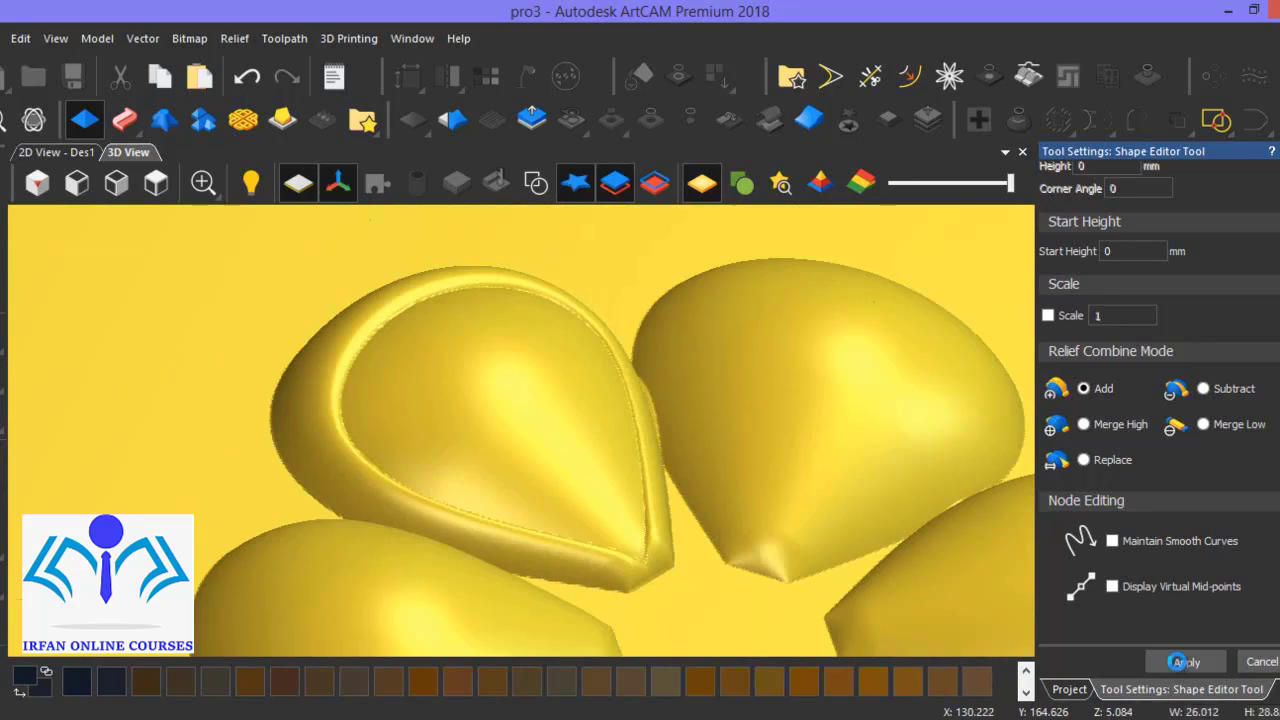
click(1180, 662)
click(536, 183)
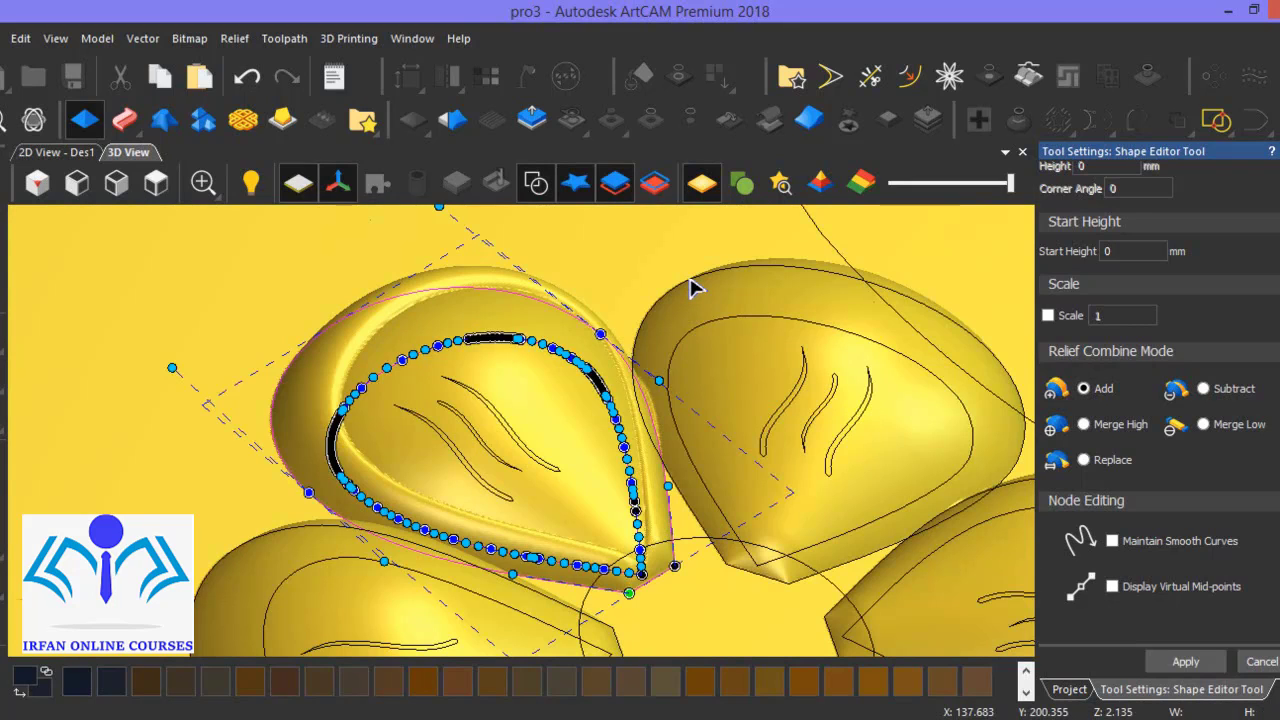
- Apply the same 62-degree Add shape to the outer and inner outlines of the next petal clockwise from the top one
click(745, 274)
click(758, 265)
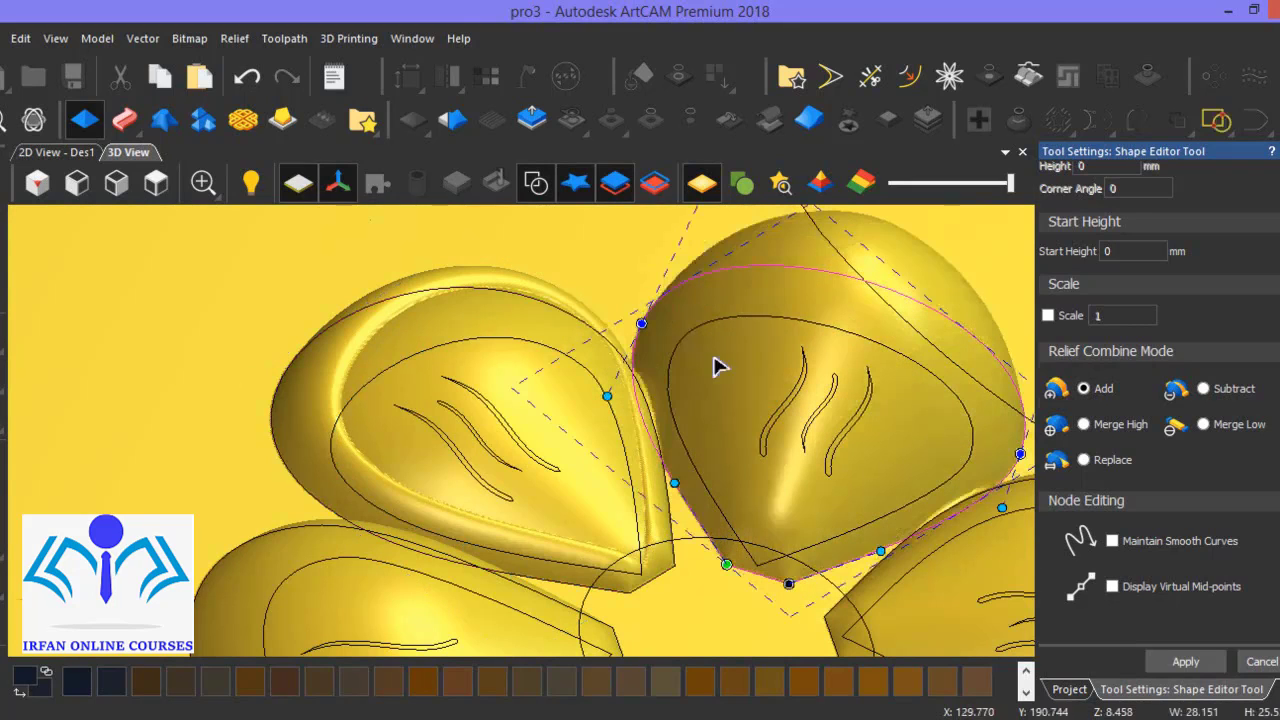
click(779, 320)
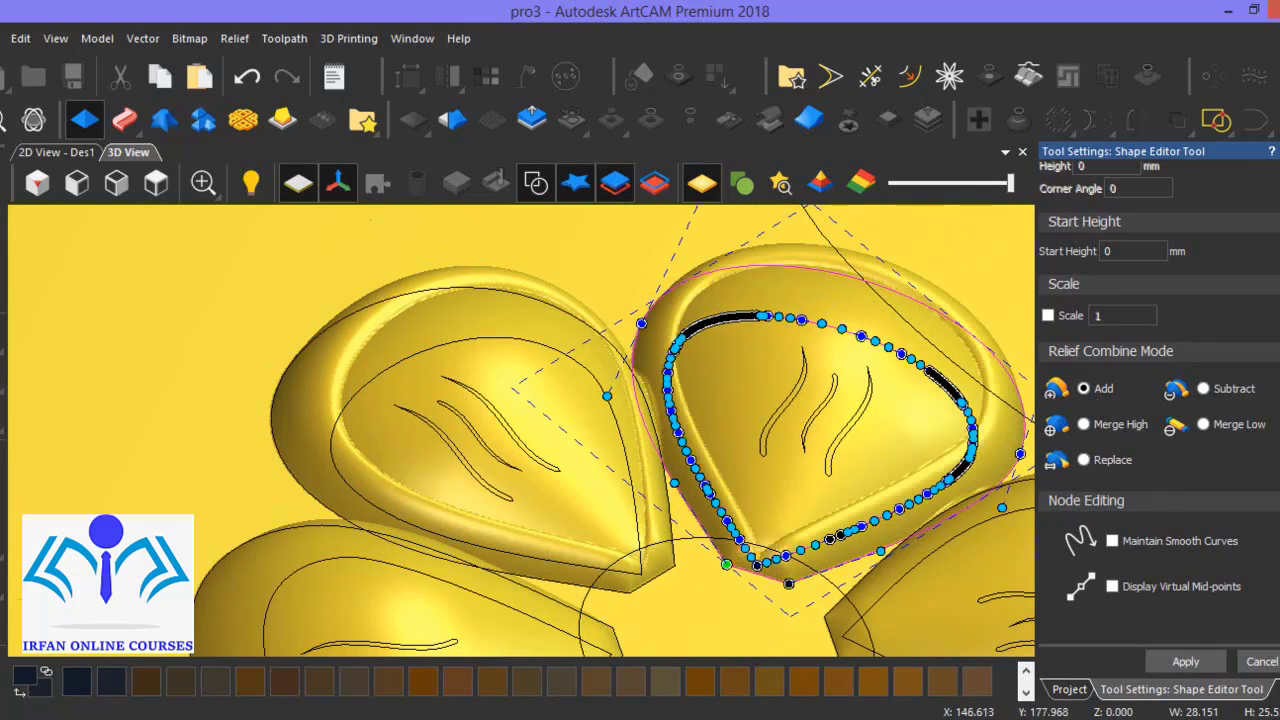
scroll(1065, 420, up, 5)
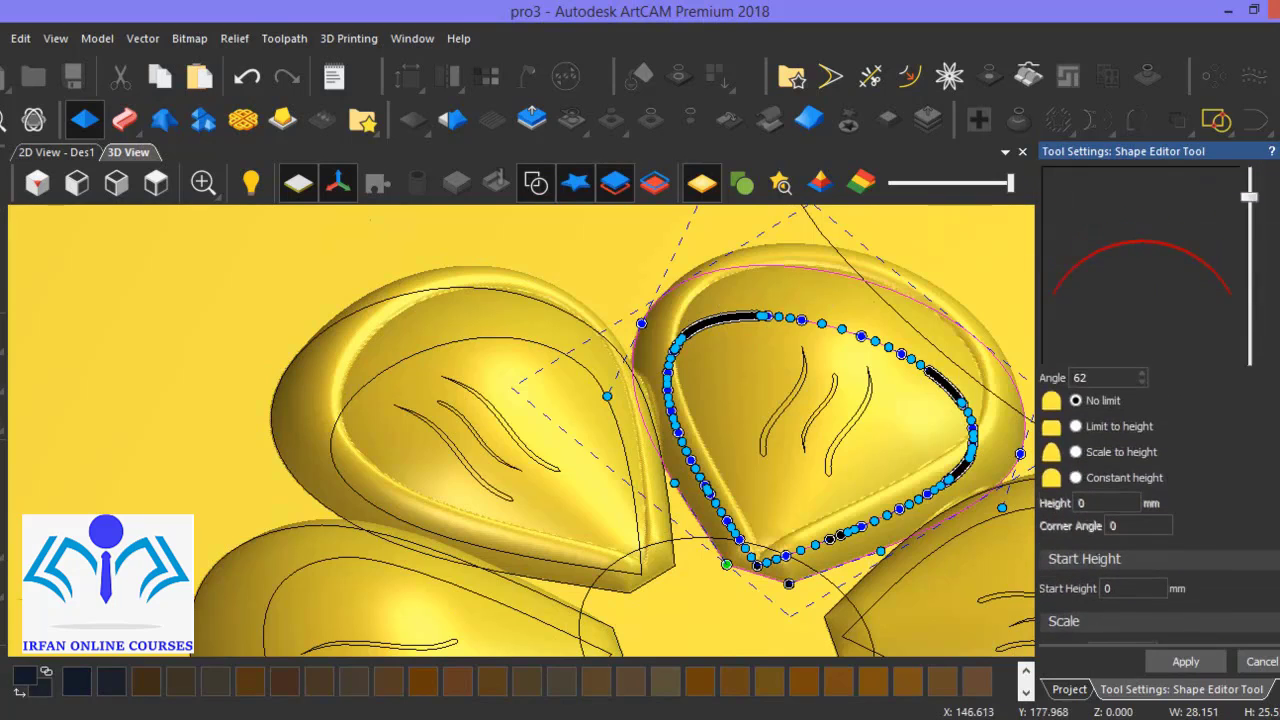
scroll(1158, 400, down, 5)
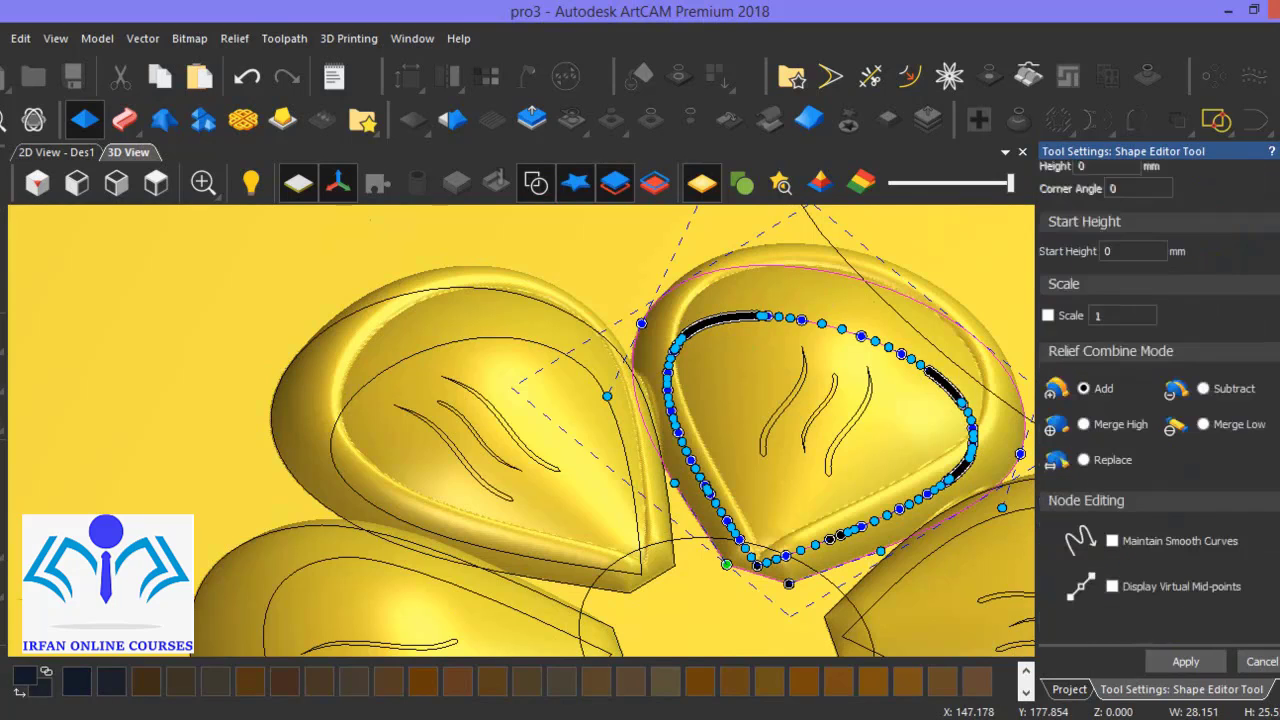
click(1186, 662)
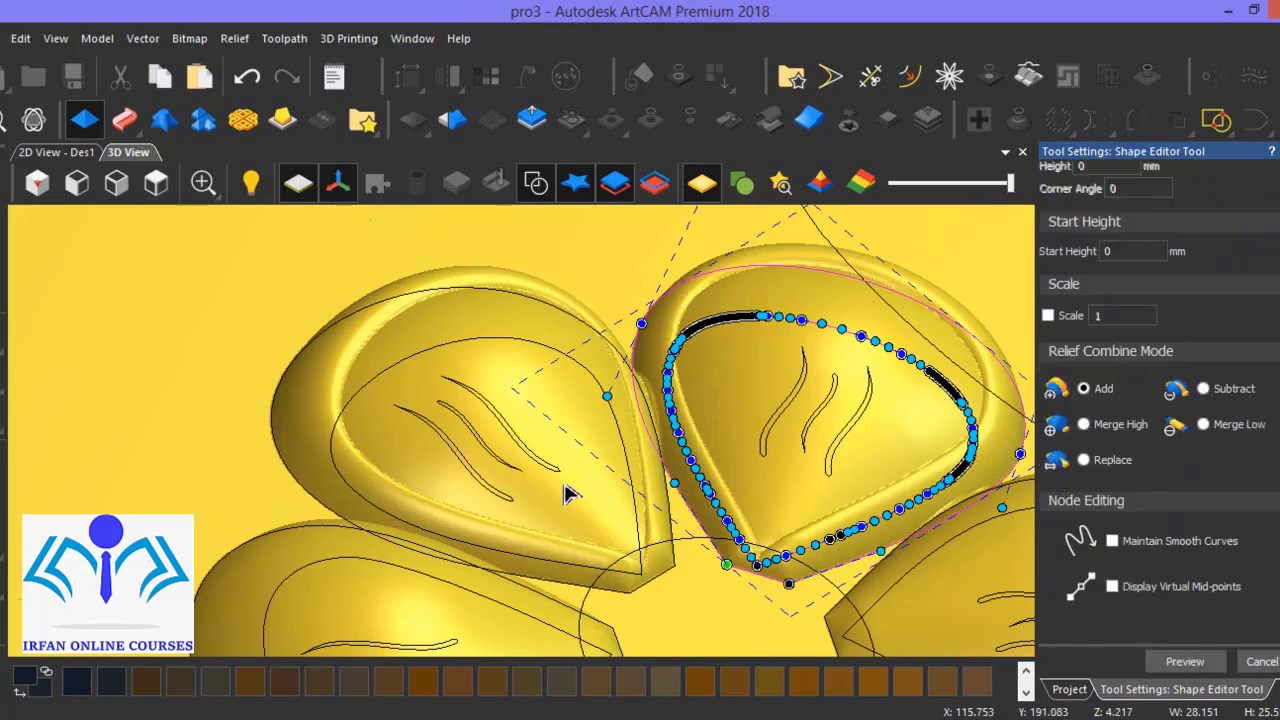
- Select only the inner and outer outlines of the third petal clockwise, clearing the previous petal from the selection
drag(566, 508, 712, 628)
scroll(712, 628, down, 6)
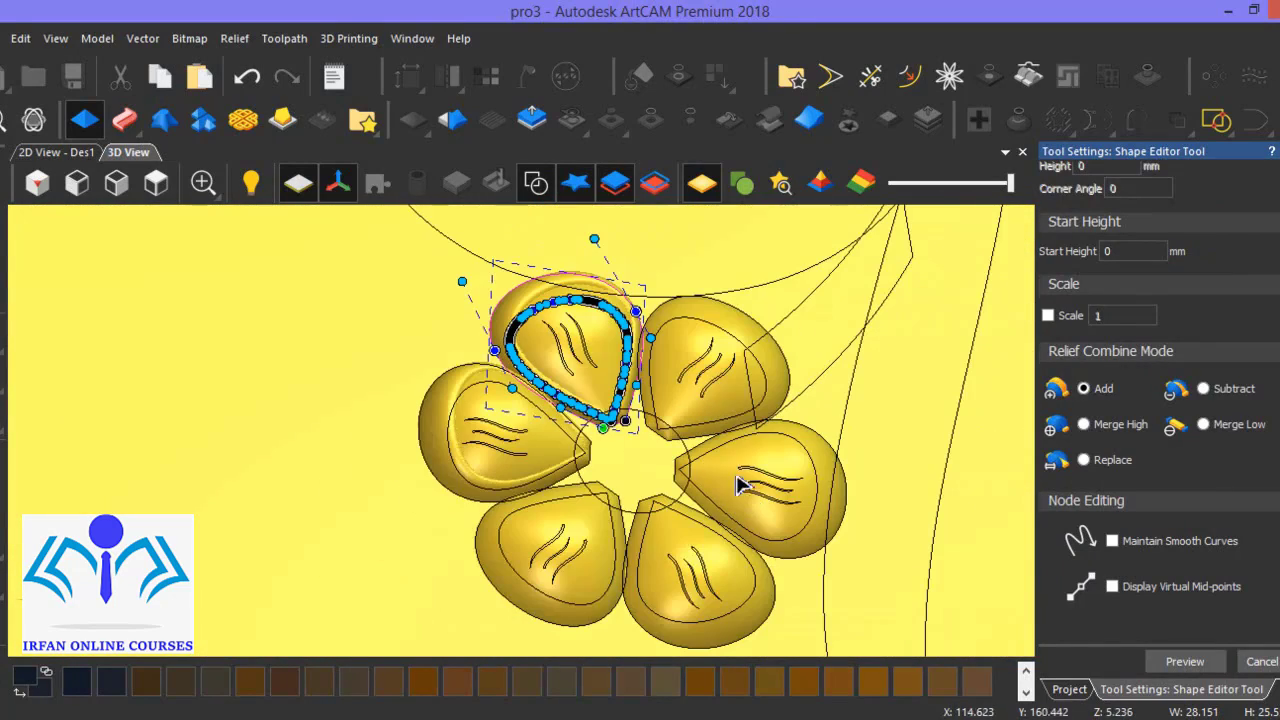
shift+click(736, 338)
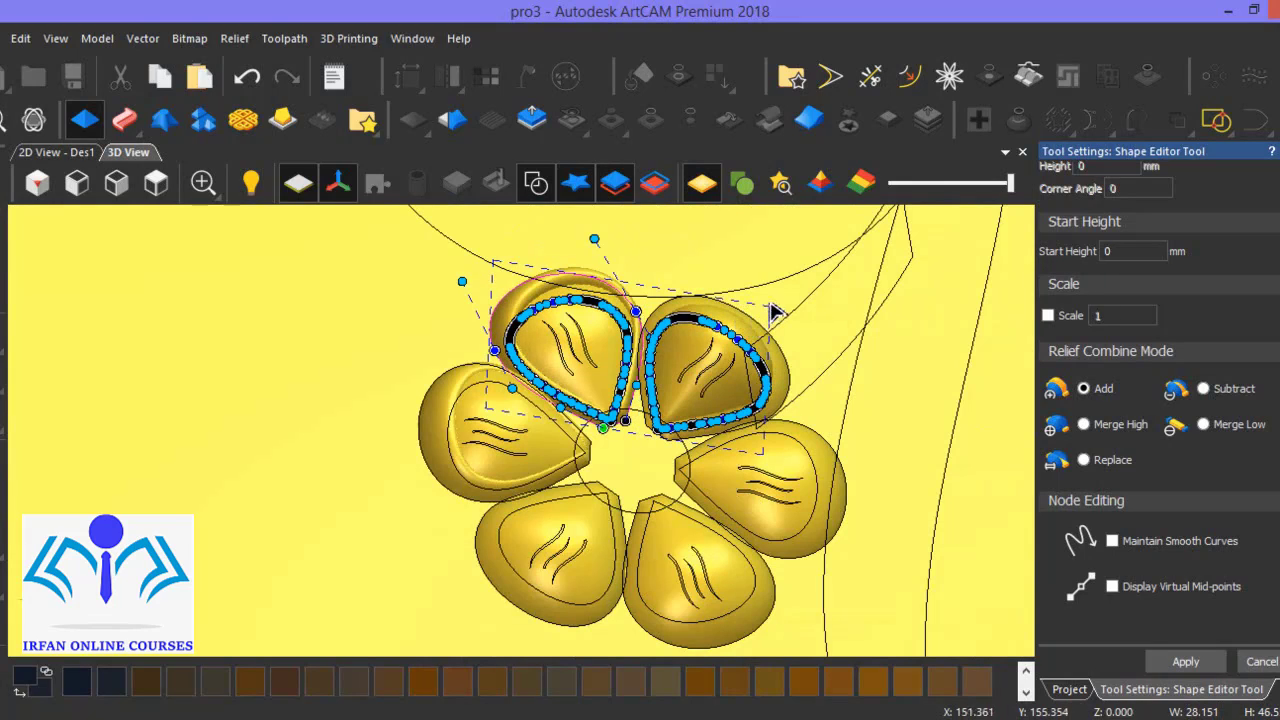
click(771, 311)
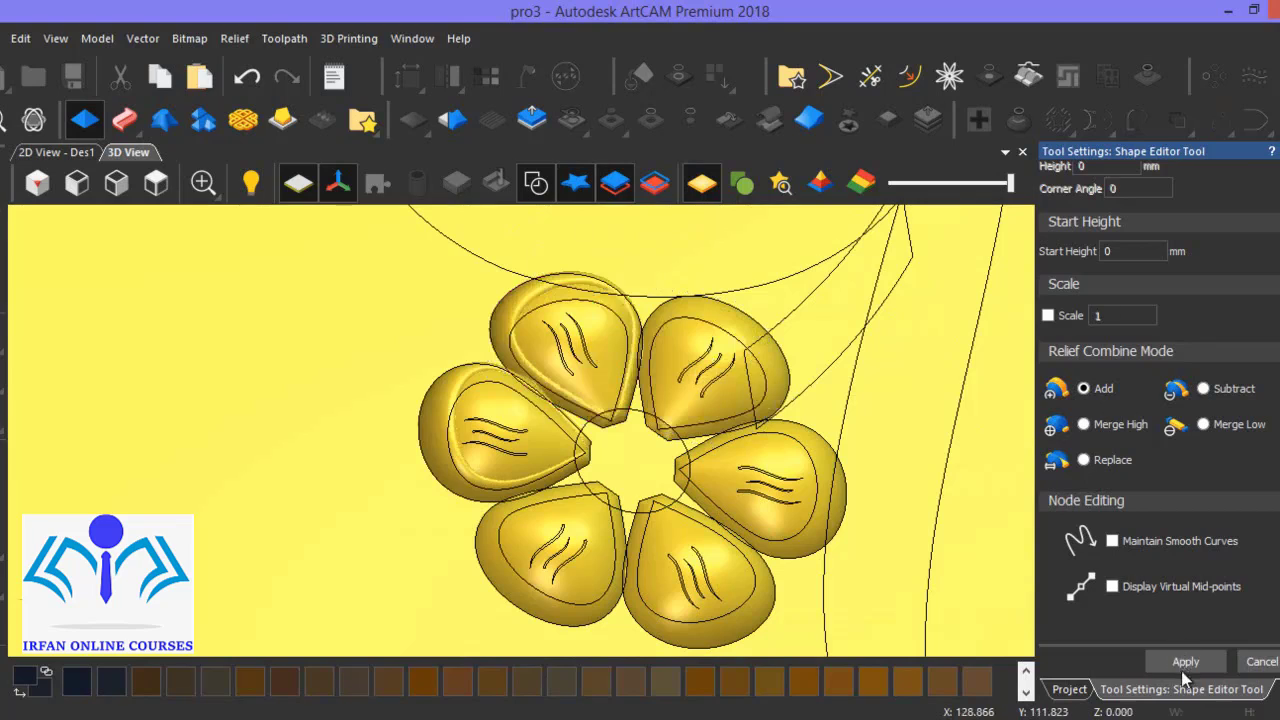
click(738, 320)
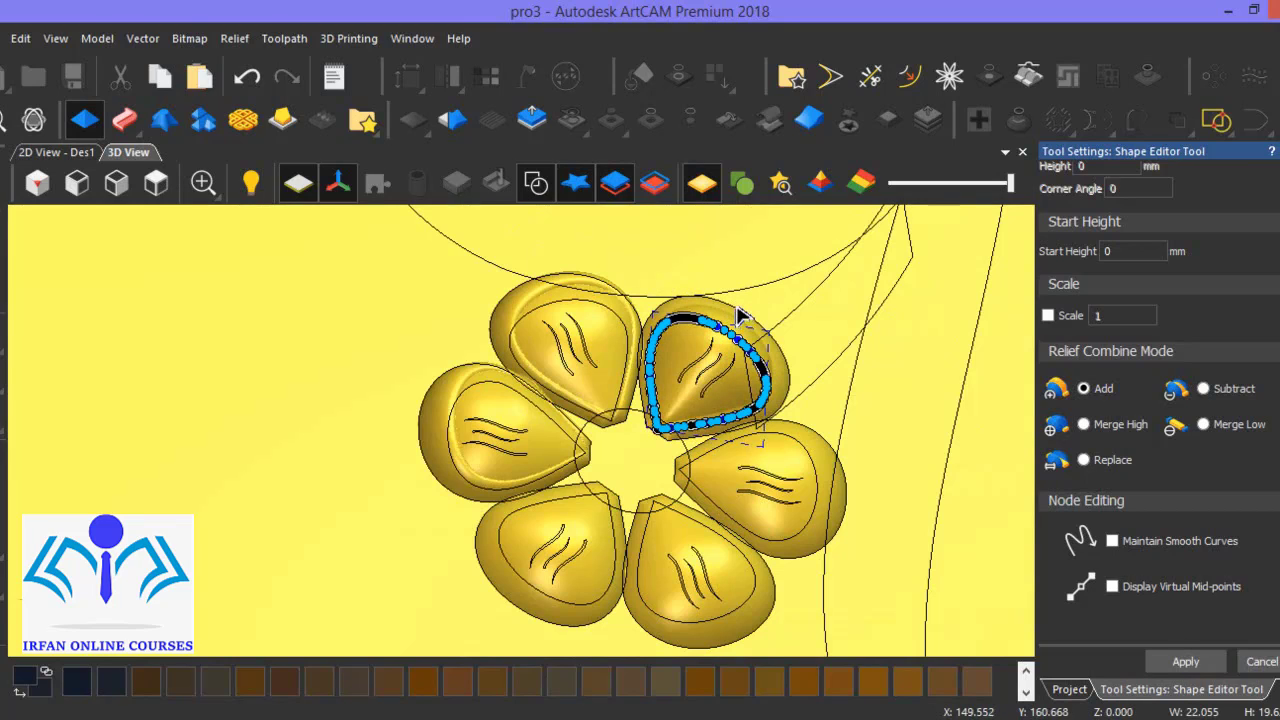
click(738, 316)
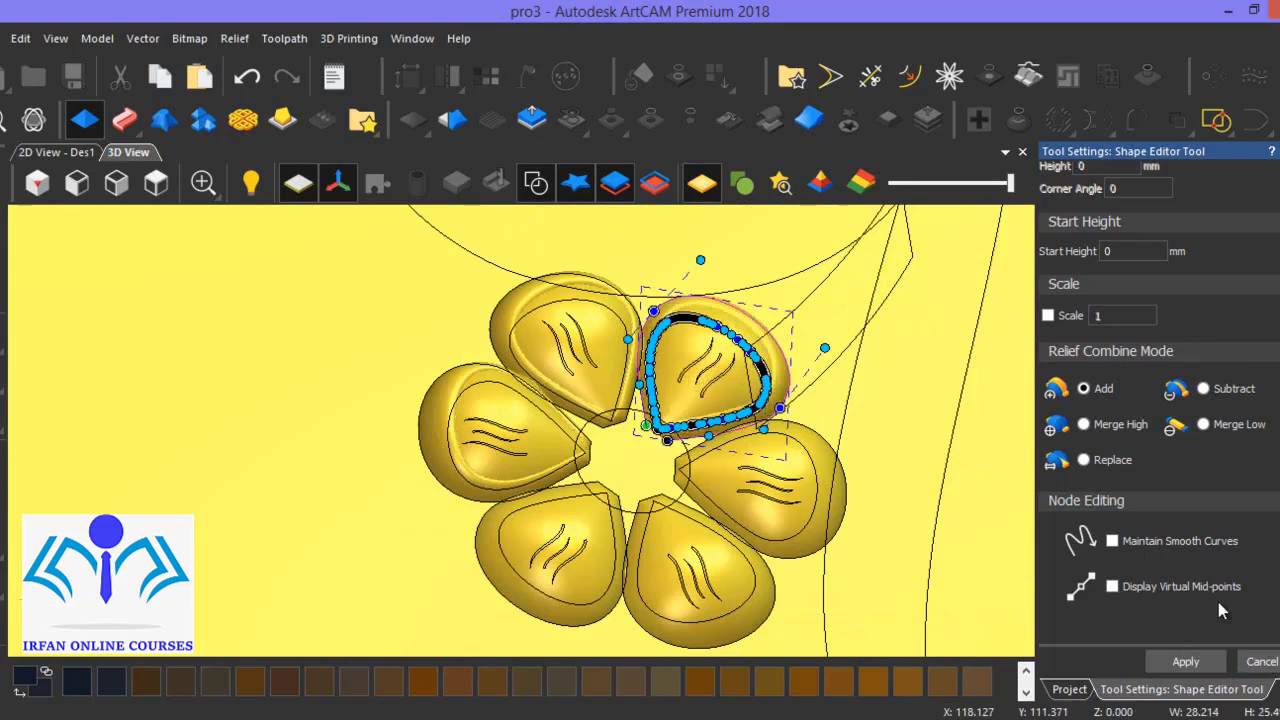
- Set the third petal's shape angle to 62 and apply the shape in Add mode
drag(764, 414, 824, 290)
scroll(655, 370, up, 5)
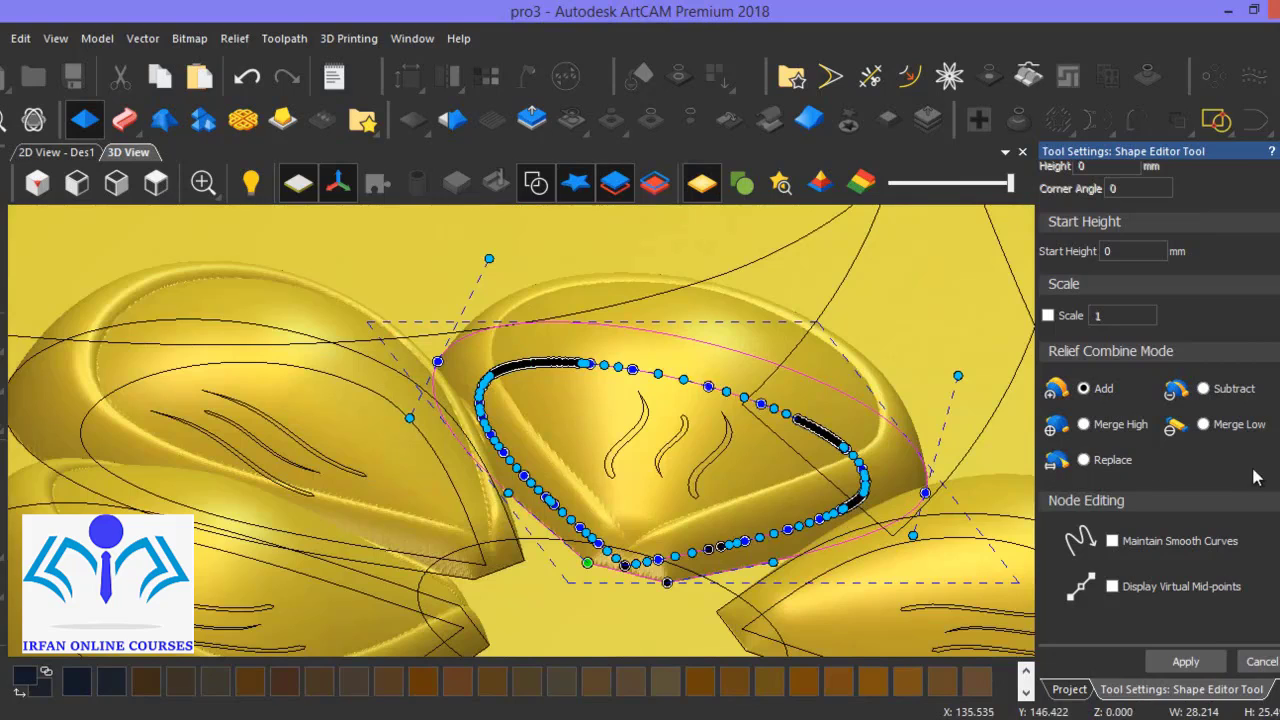
scroll(1158, 420, up, 5)
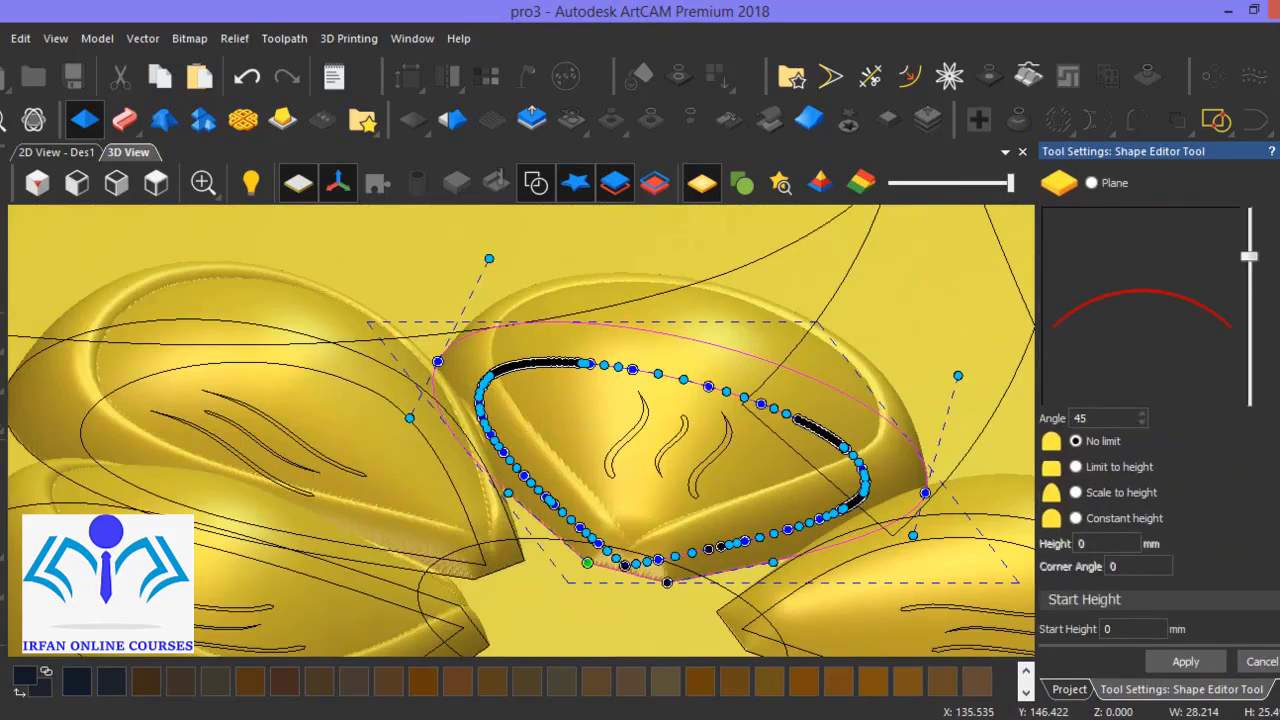
drag(1102, 419, 1043, 421)
text(62)
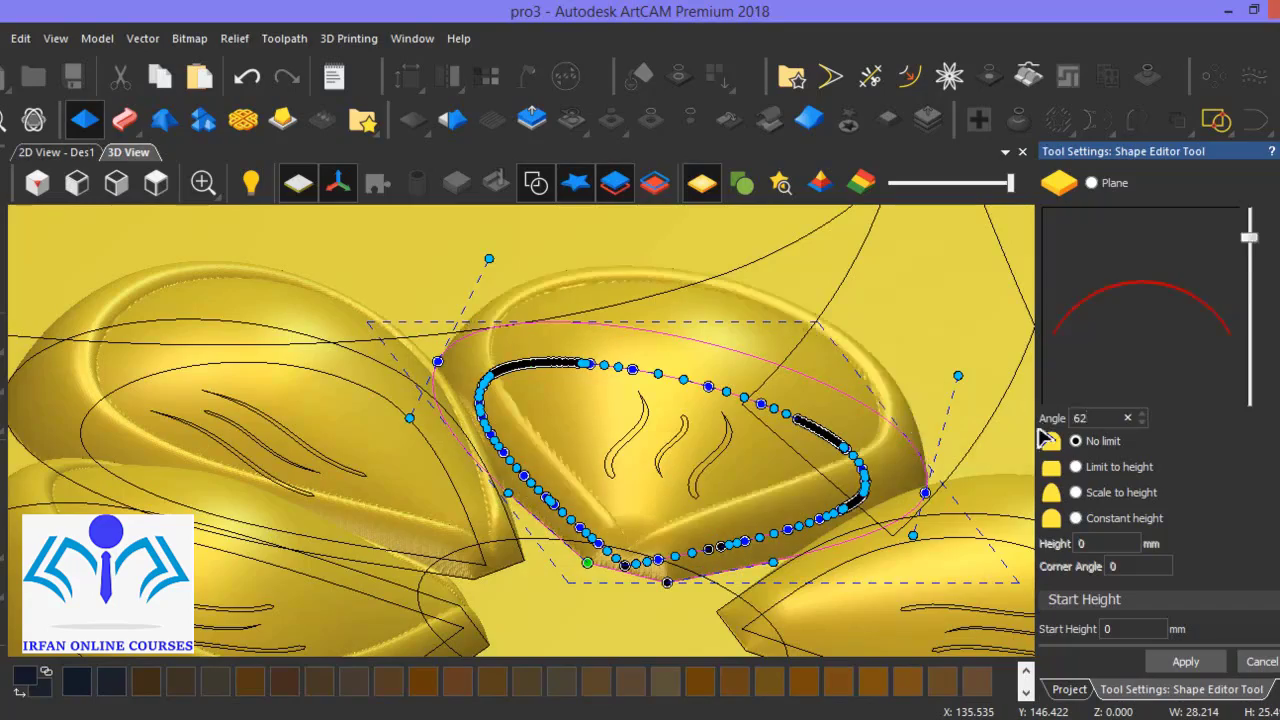
scroll(700, 440, up, 3)
scroll(526, 465, down, 5)
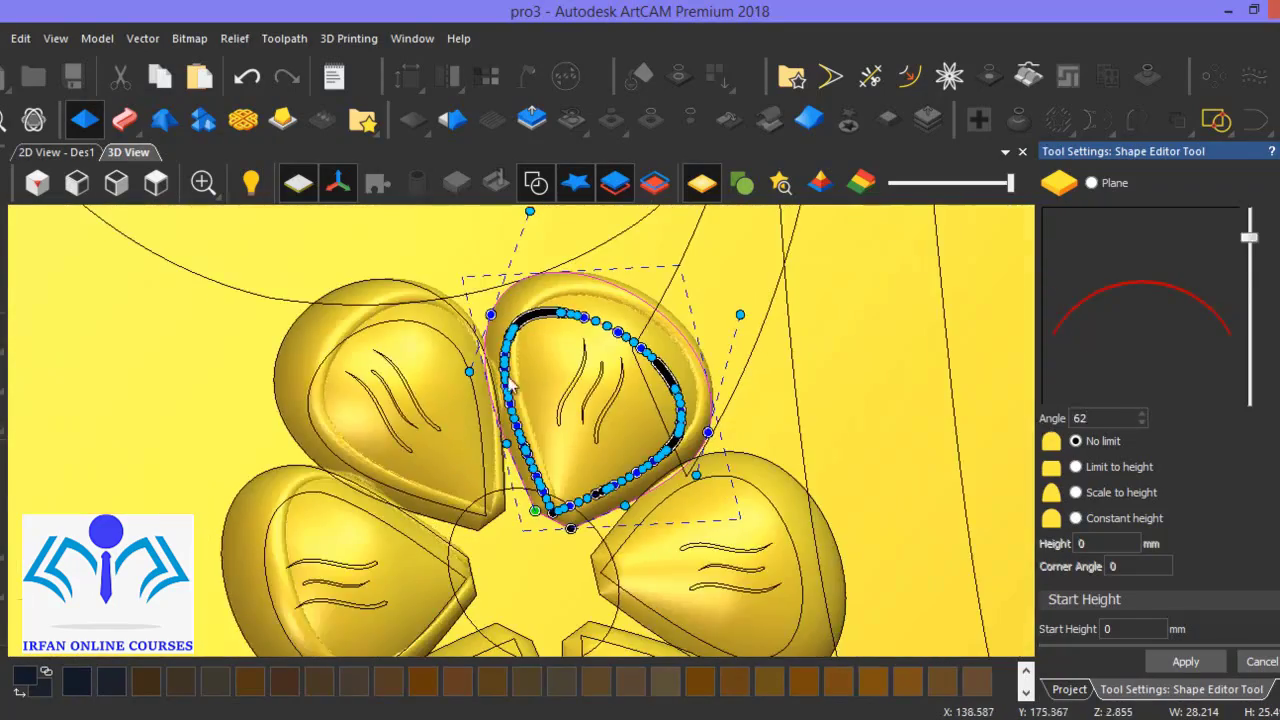
middle_drag(508, 380, 463, 488)
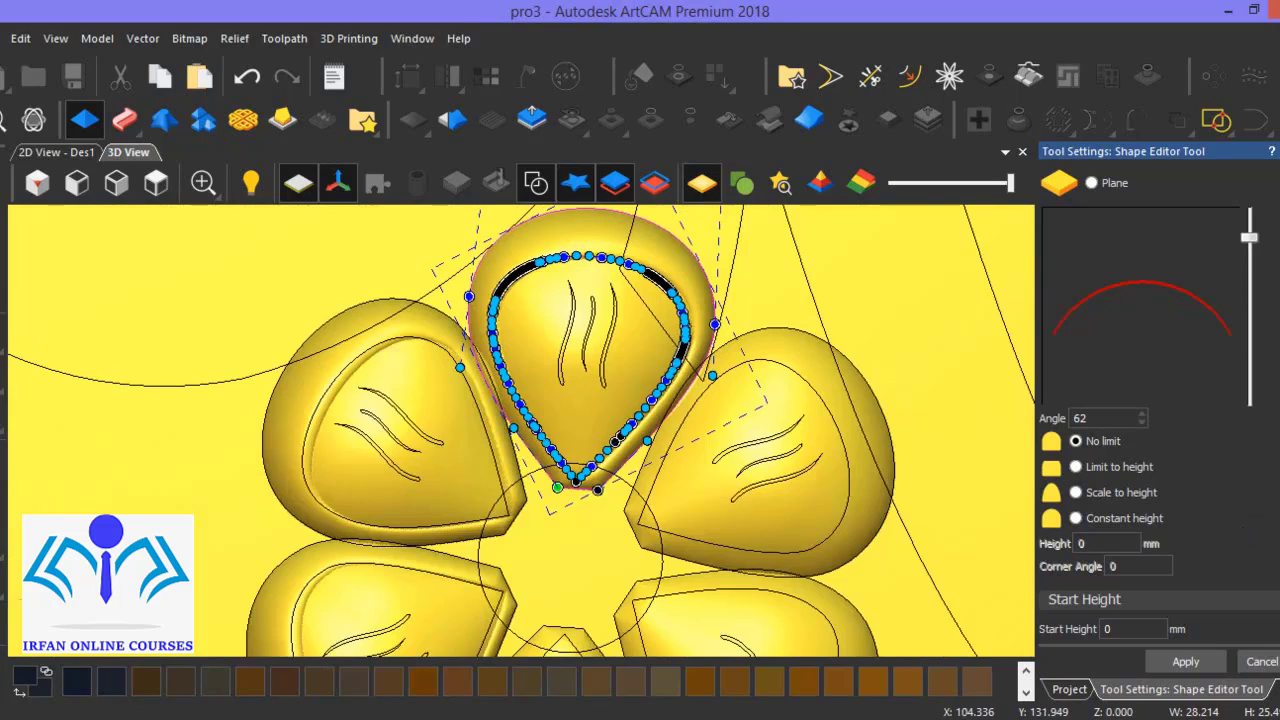
click(1190, 662)
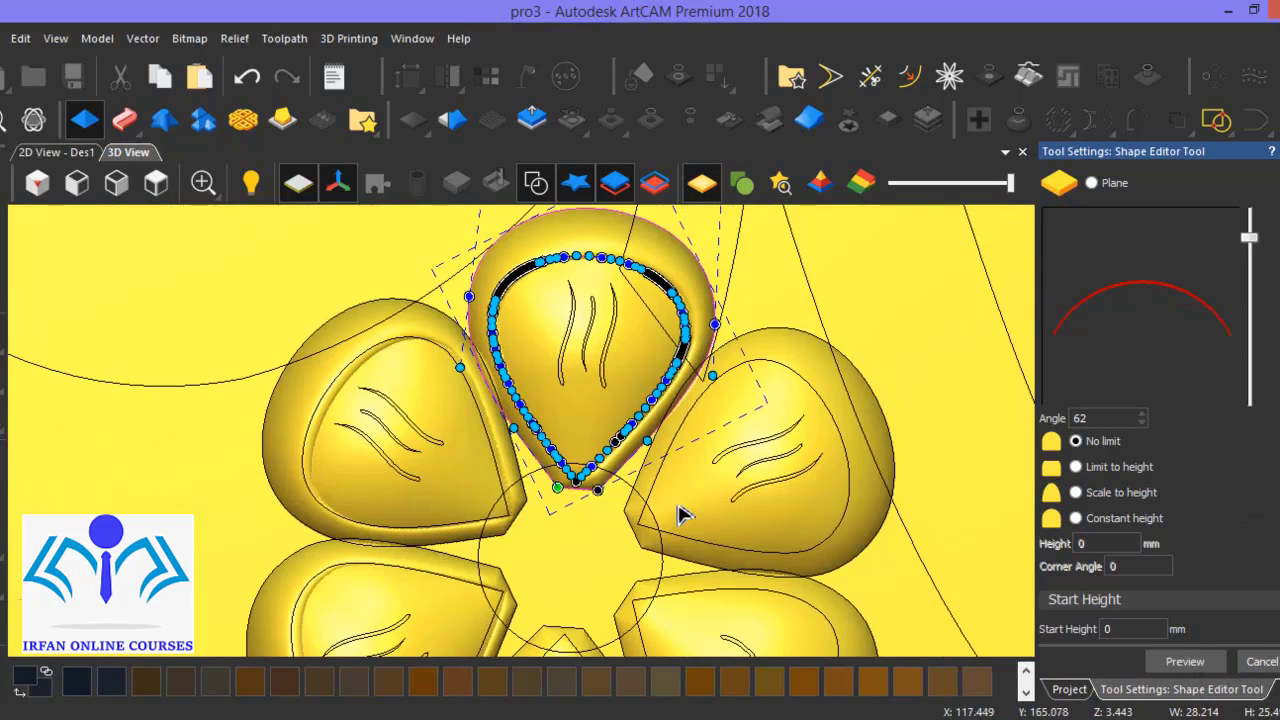
- Apply the 62-degree Add shape to the outer and inner outlines of the fourth petal clockwise
click(855, 375)
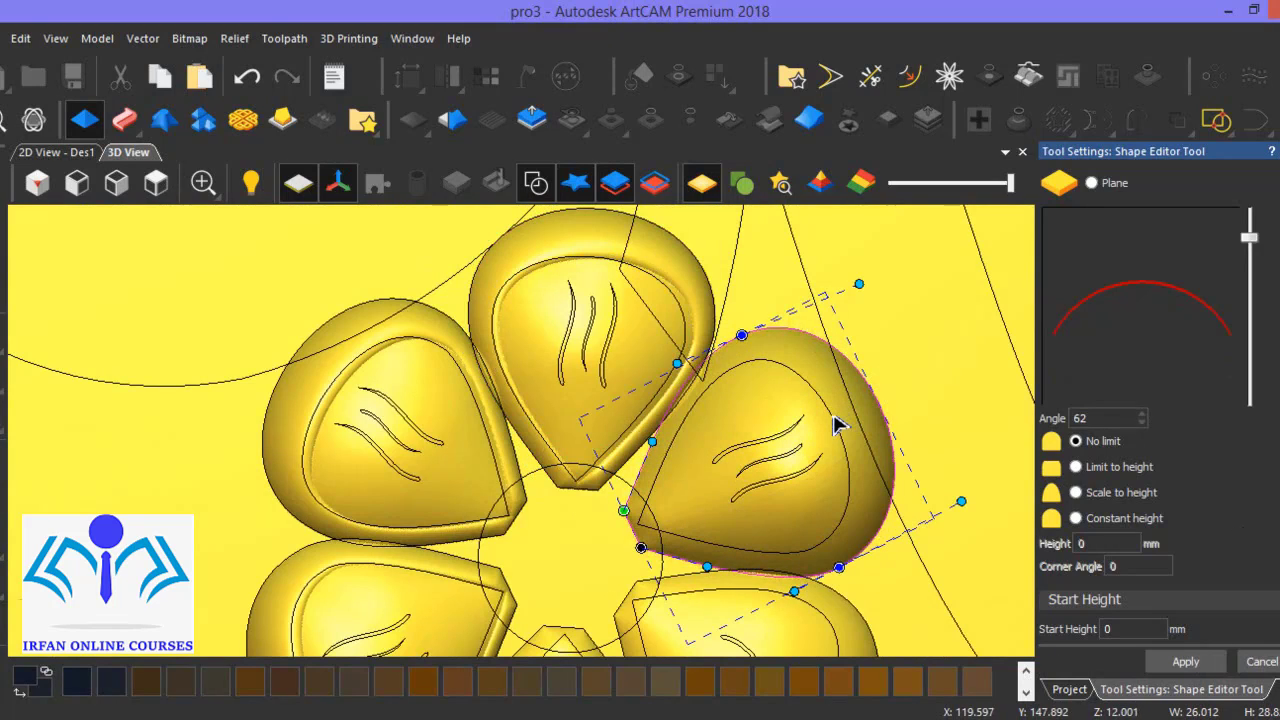
click(833, 420)
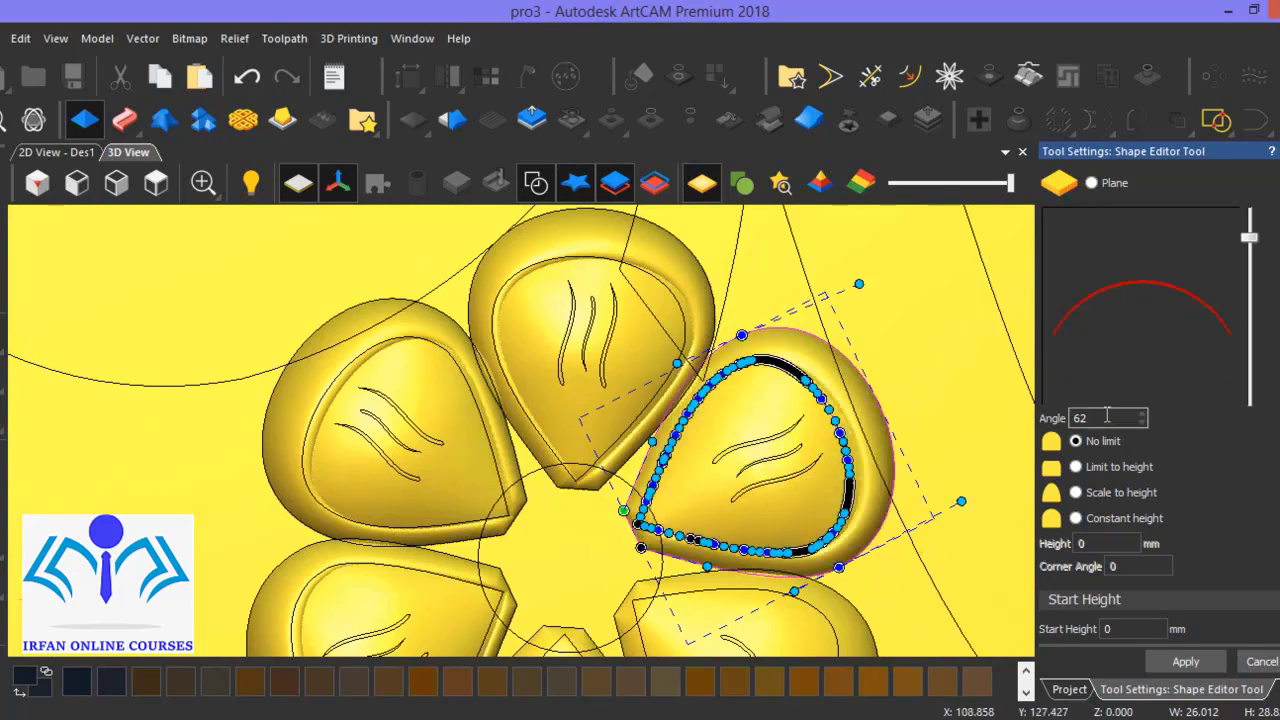
scroll(1107, 415, down, 5)
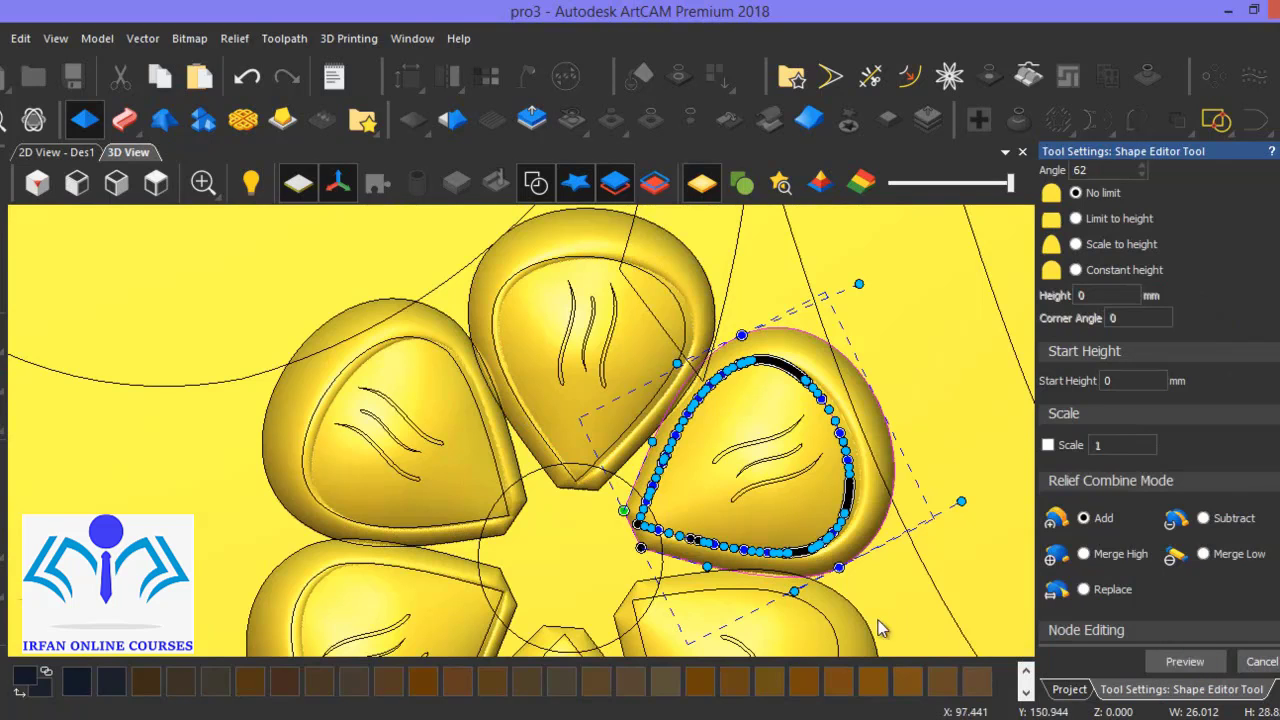
- Apply the 62-degree Add shape to the outer and inner outlines of the fifth petal clockwise
scroll(880, 614, down, 3)
scroll(663, 597, up, 2)
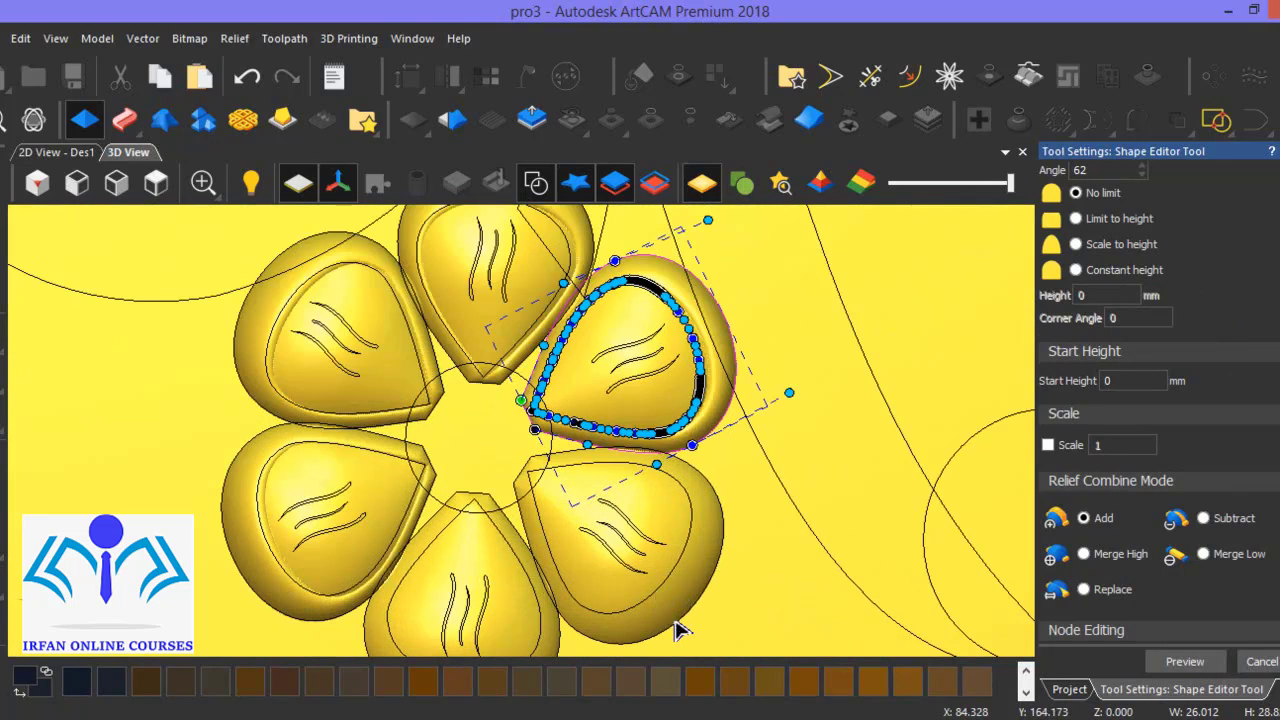
click(684, 616)
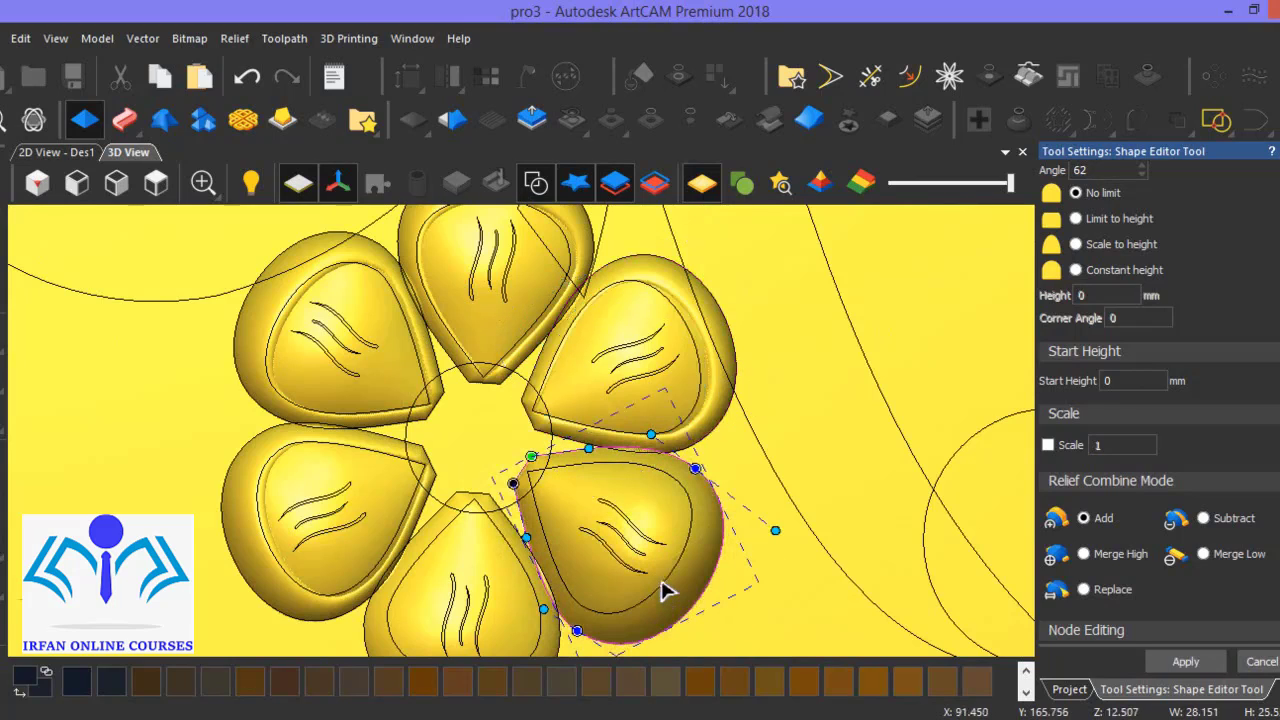
click(665, 592)
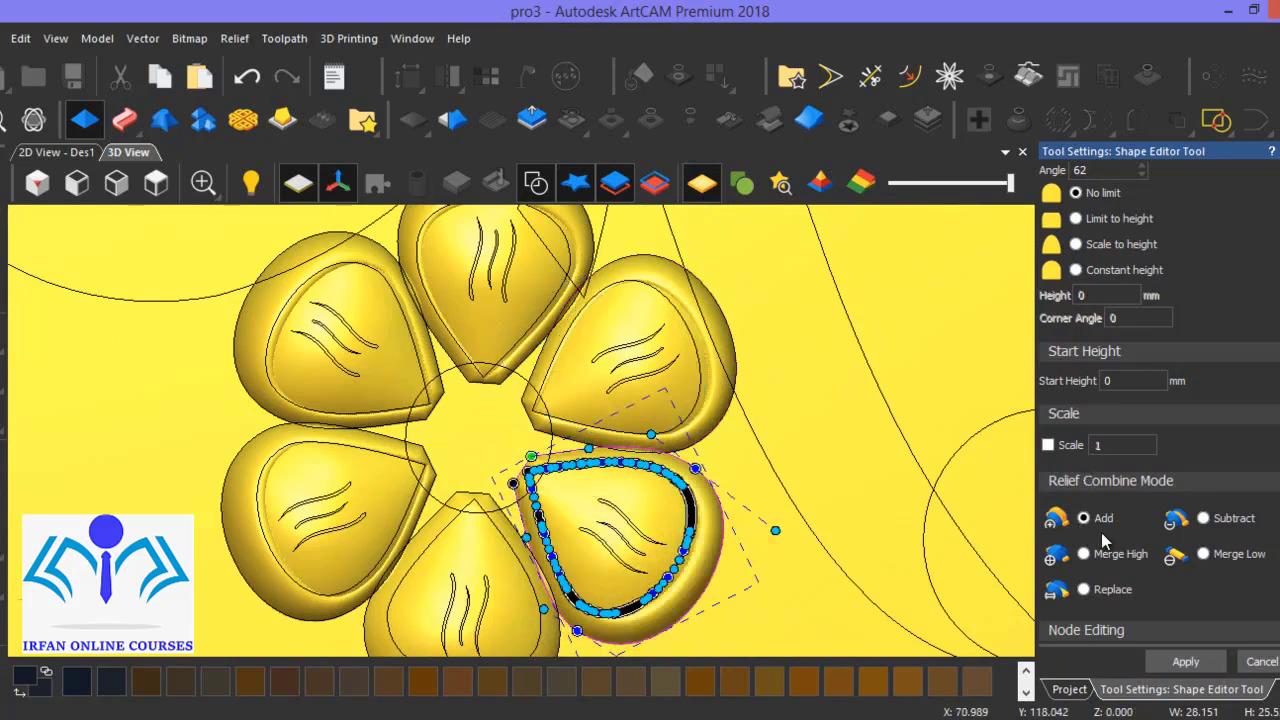
scroll(1160, 500, up, 3)
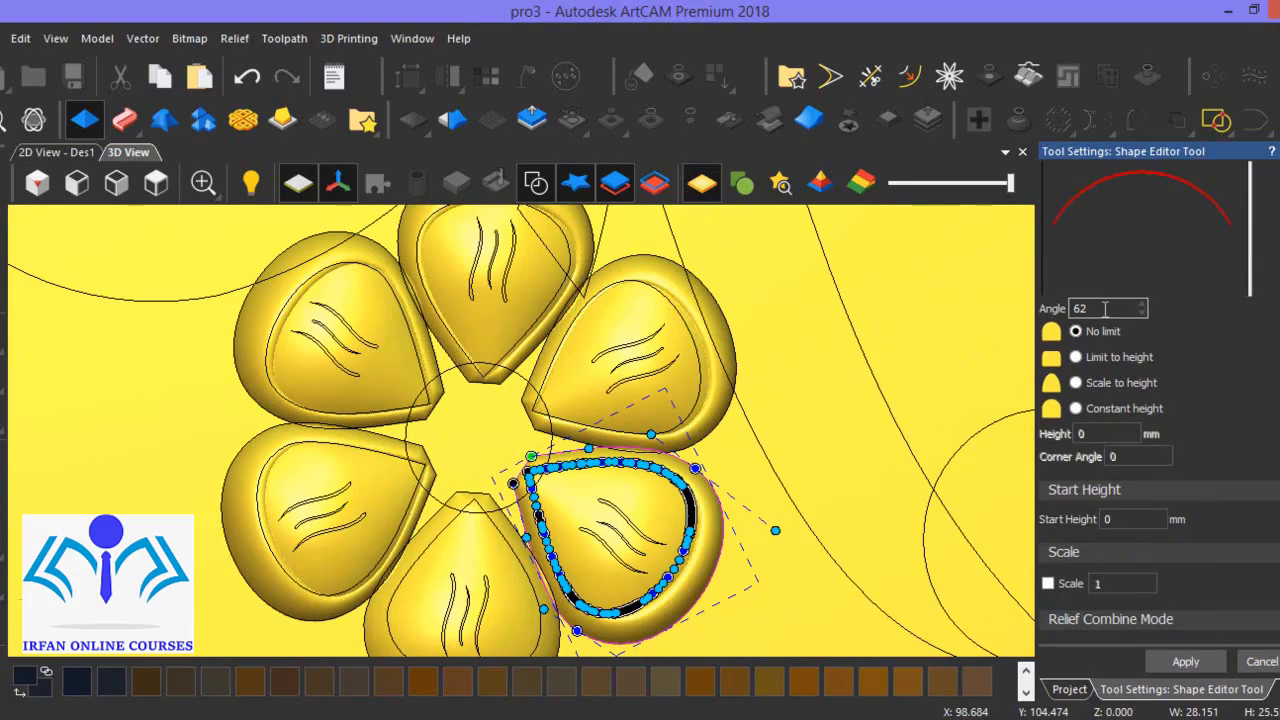
scroll(1197, 645, down, 5)
click(1187, 663)
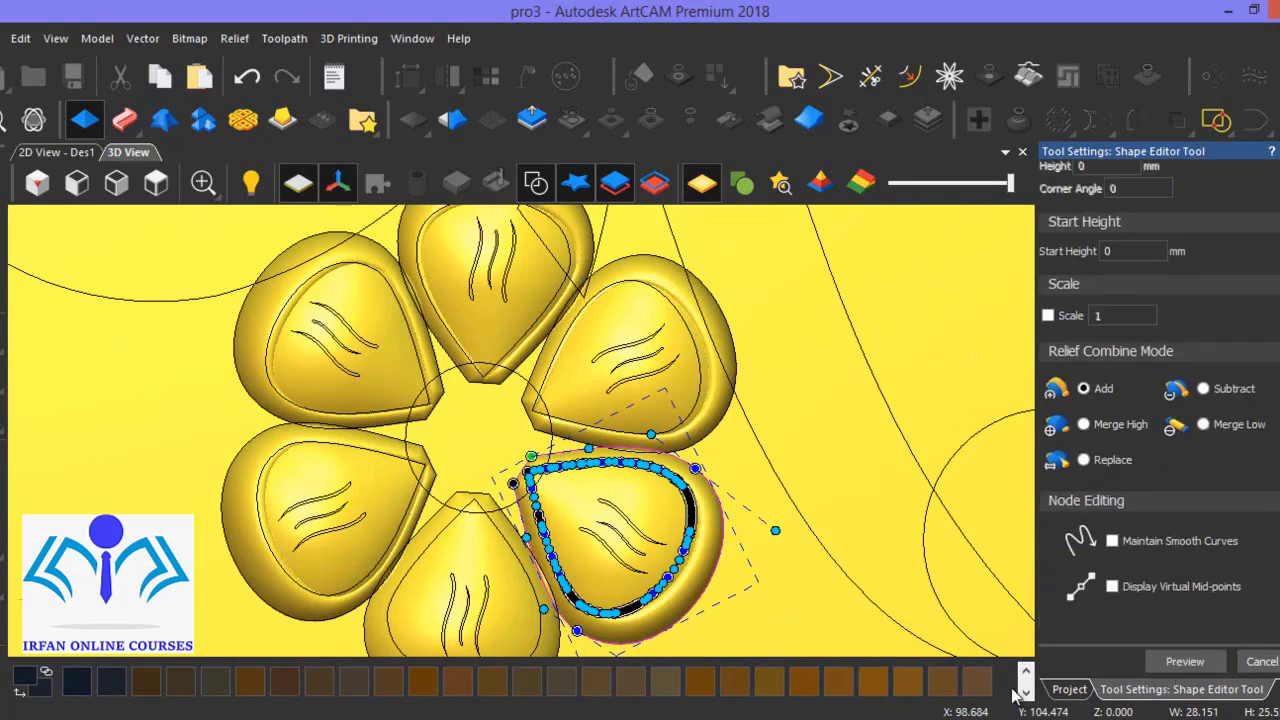
- Extend the fifth petal's selection with the sixth petal's outer and inner outlines and apply the 62-degree Add shape to both petals
shift+click(392, 633)
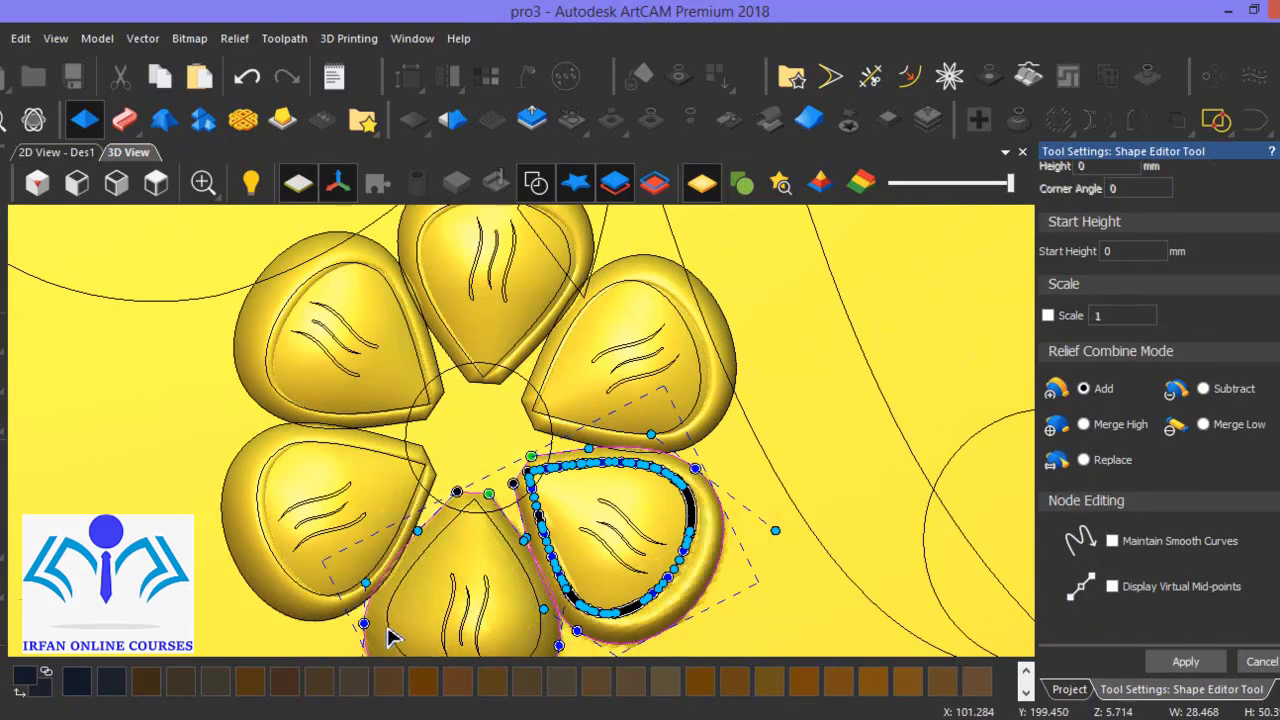
shift+click(388, 629)
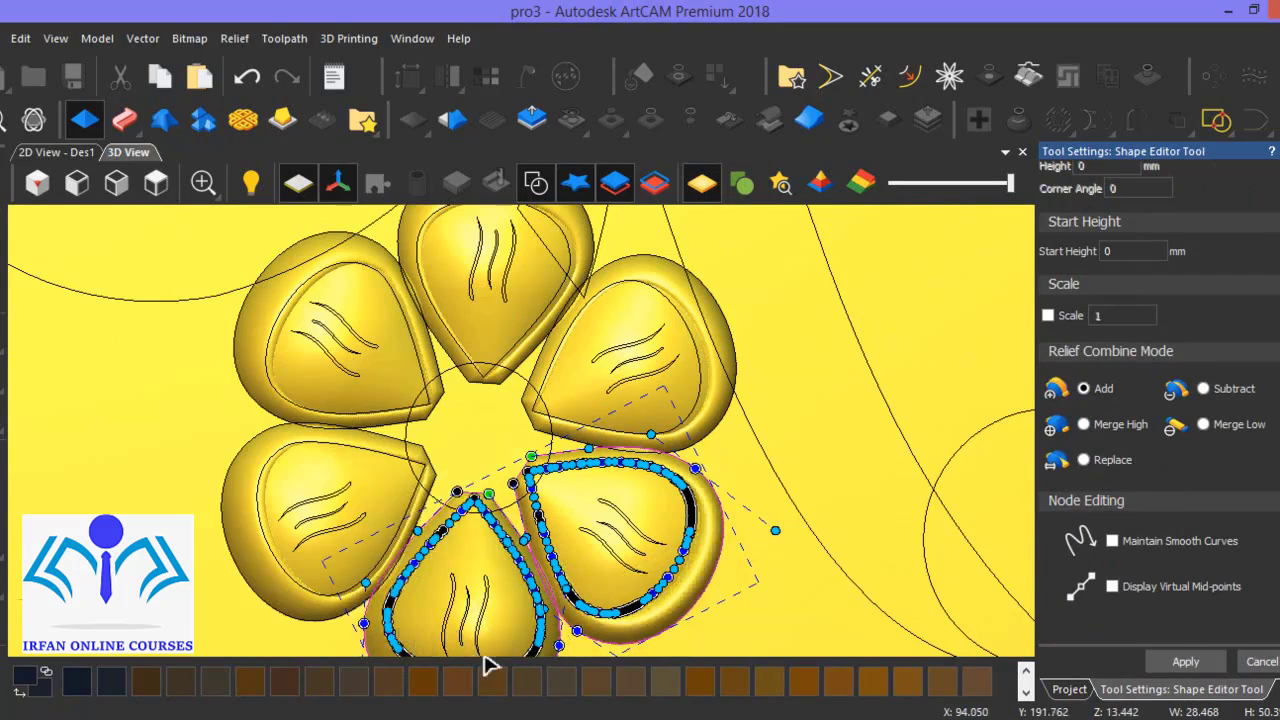
scroll(1158, 400, up, 3)
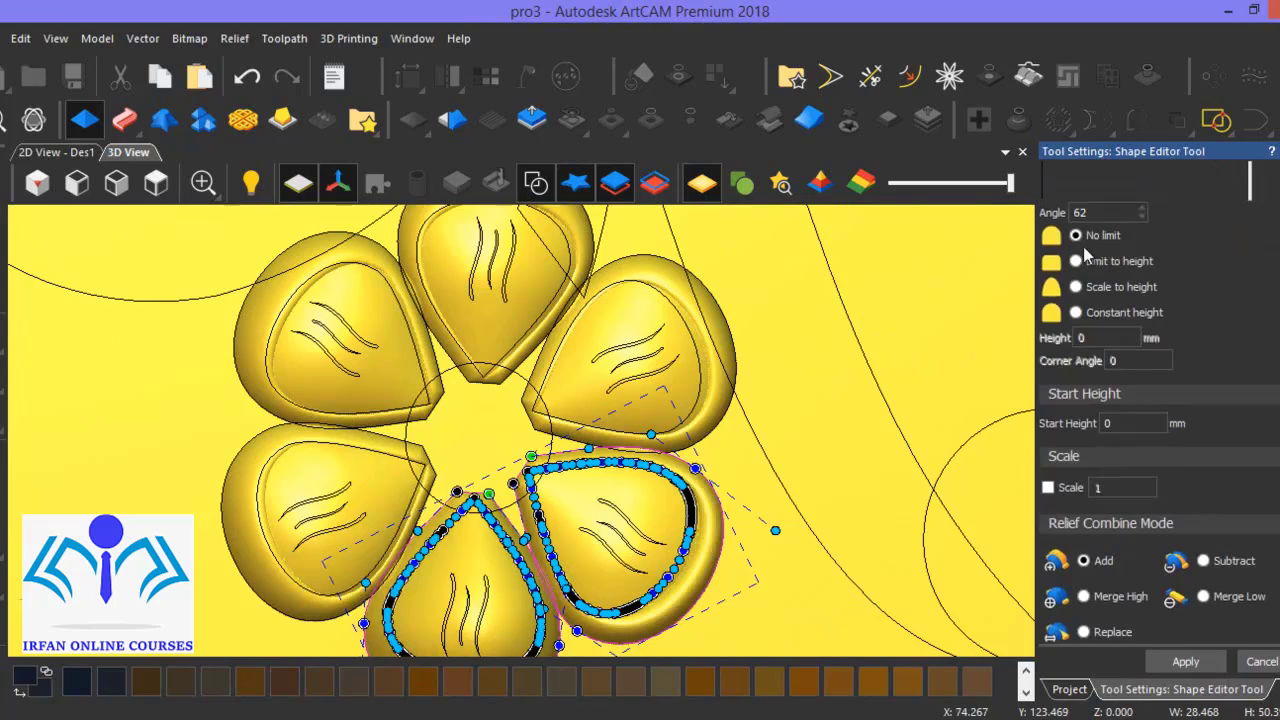
scroll(1156, 240, down, 3)
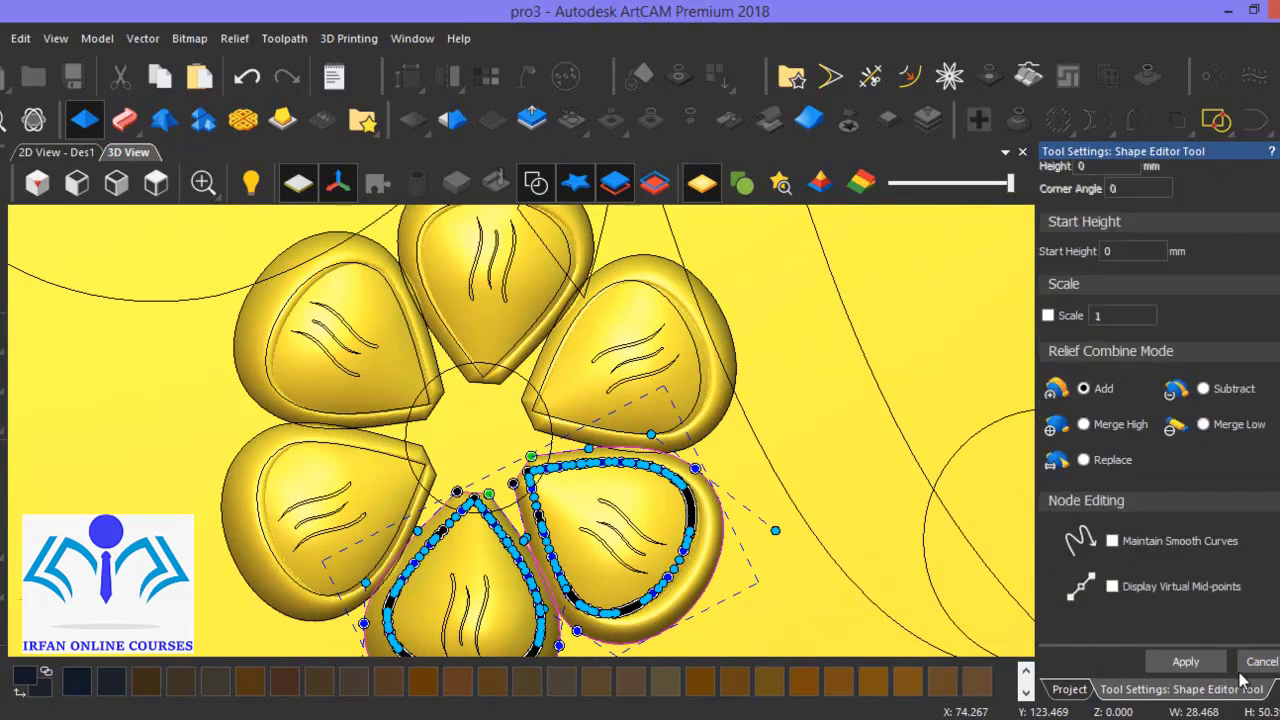
click(1189, 673)
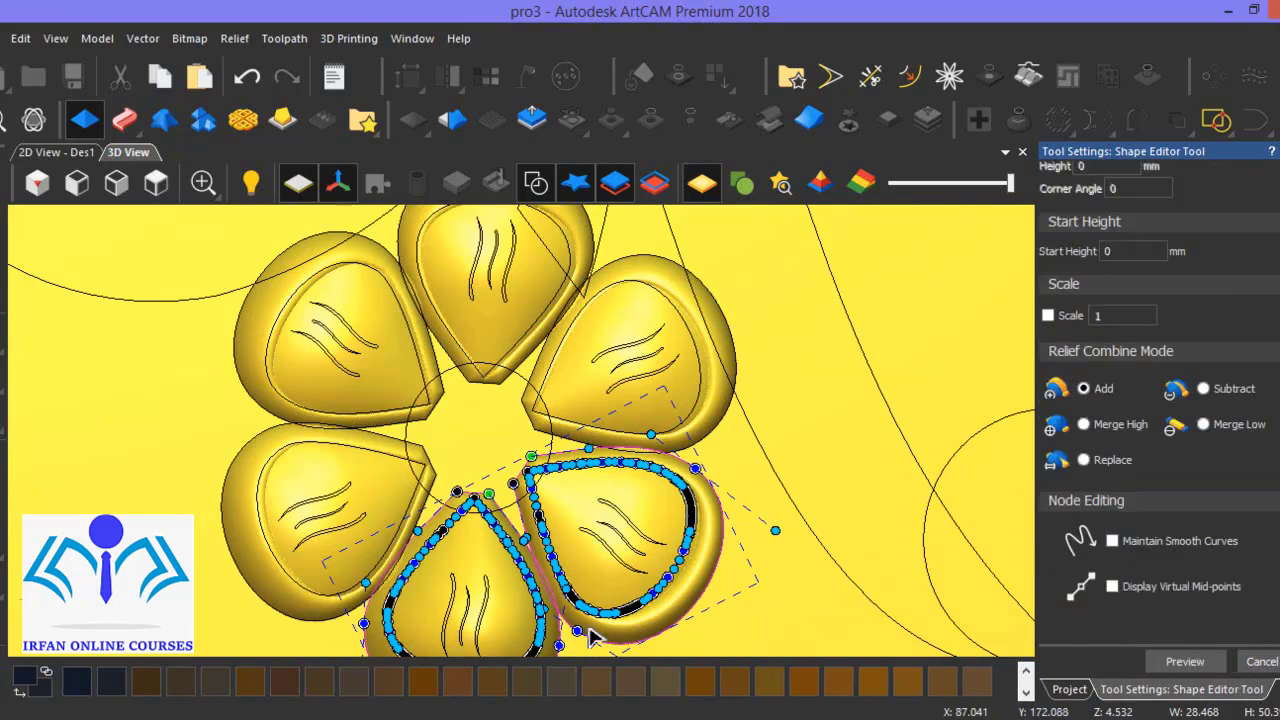
- Reselect only the sixth petal's outer and inner outlines and apply the round 62-degree shape in Add mode
click(270, 612)
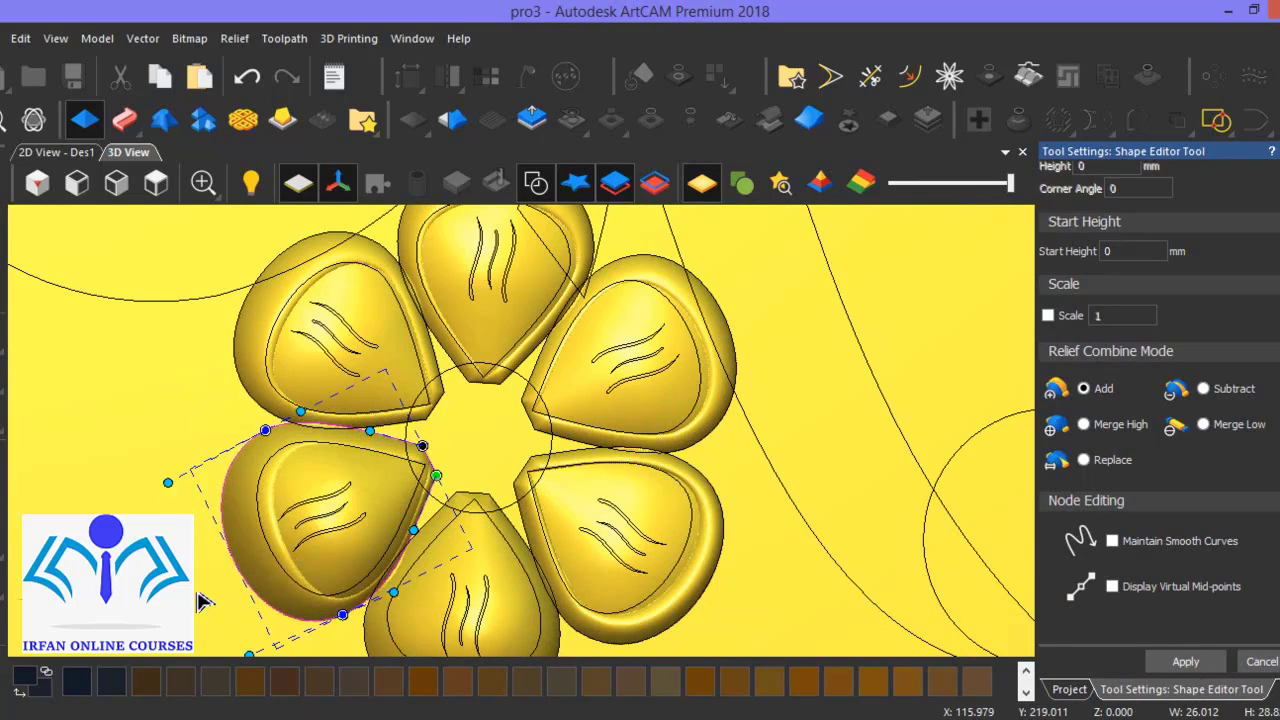
key(Escape)
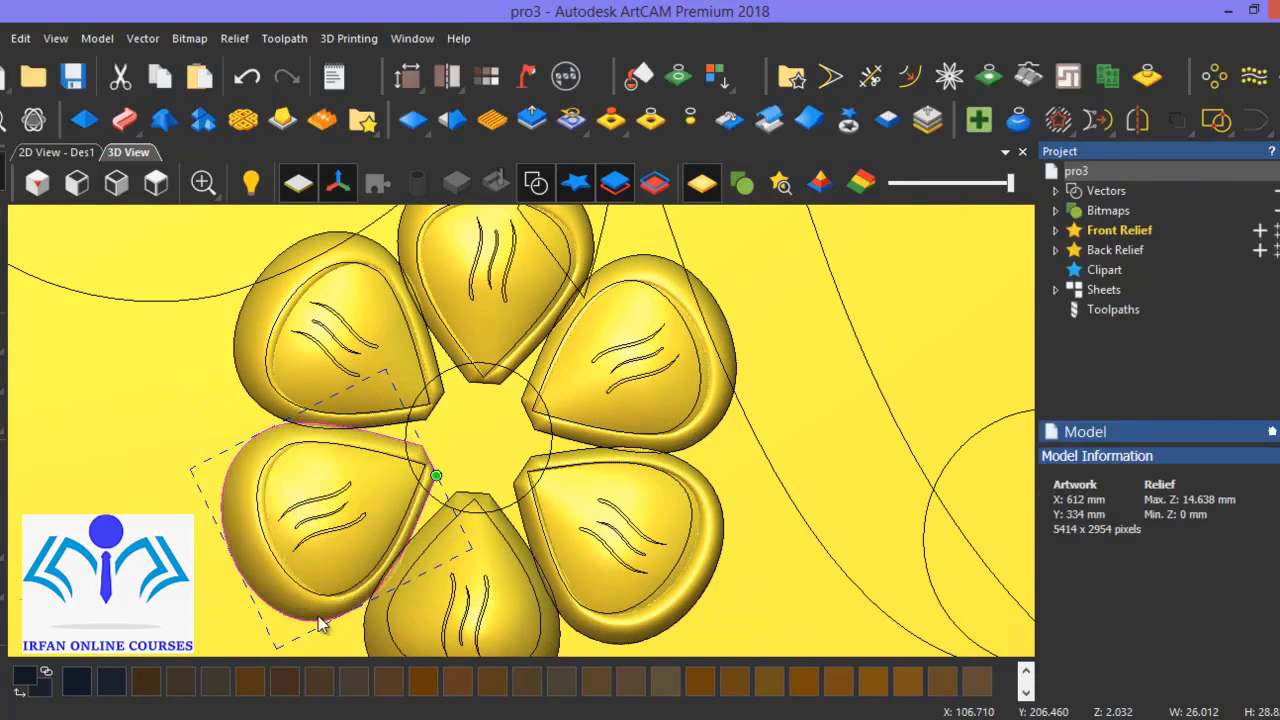
drag(317, 616, 203, 489)
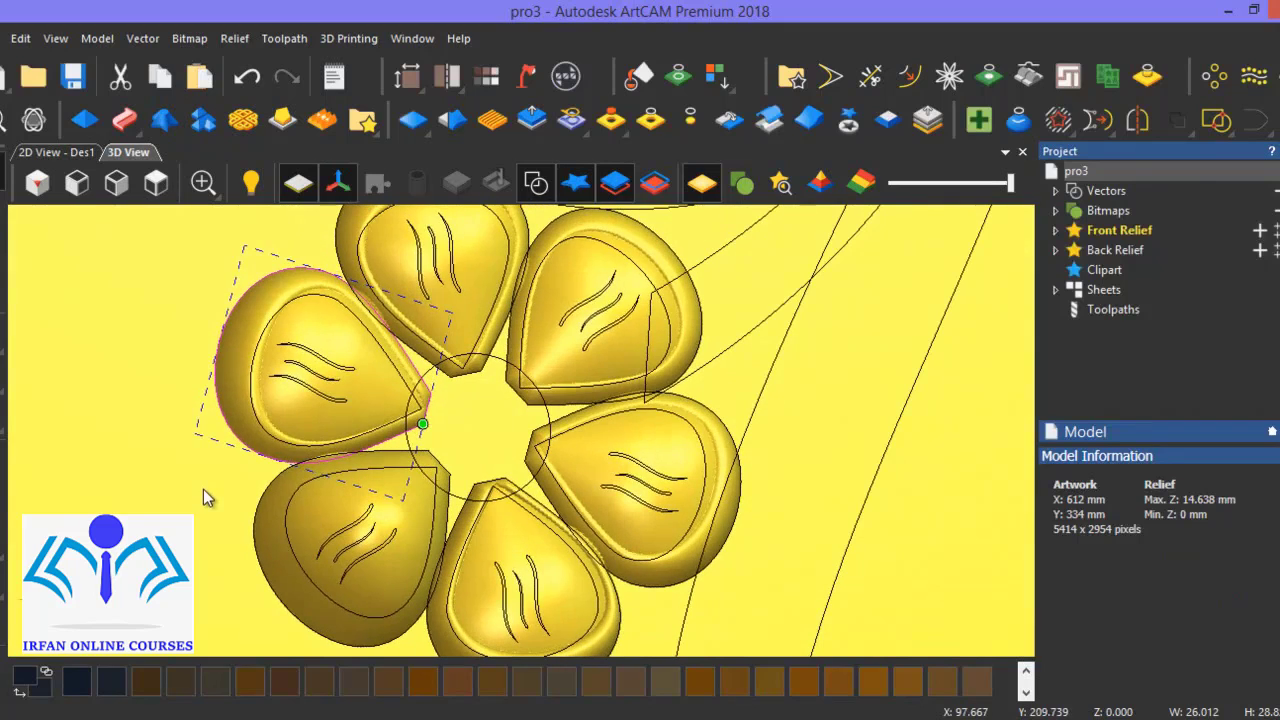
click(304, 609)
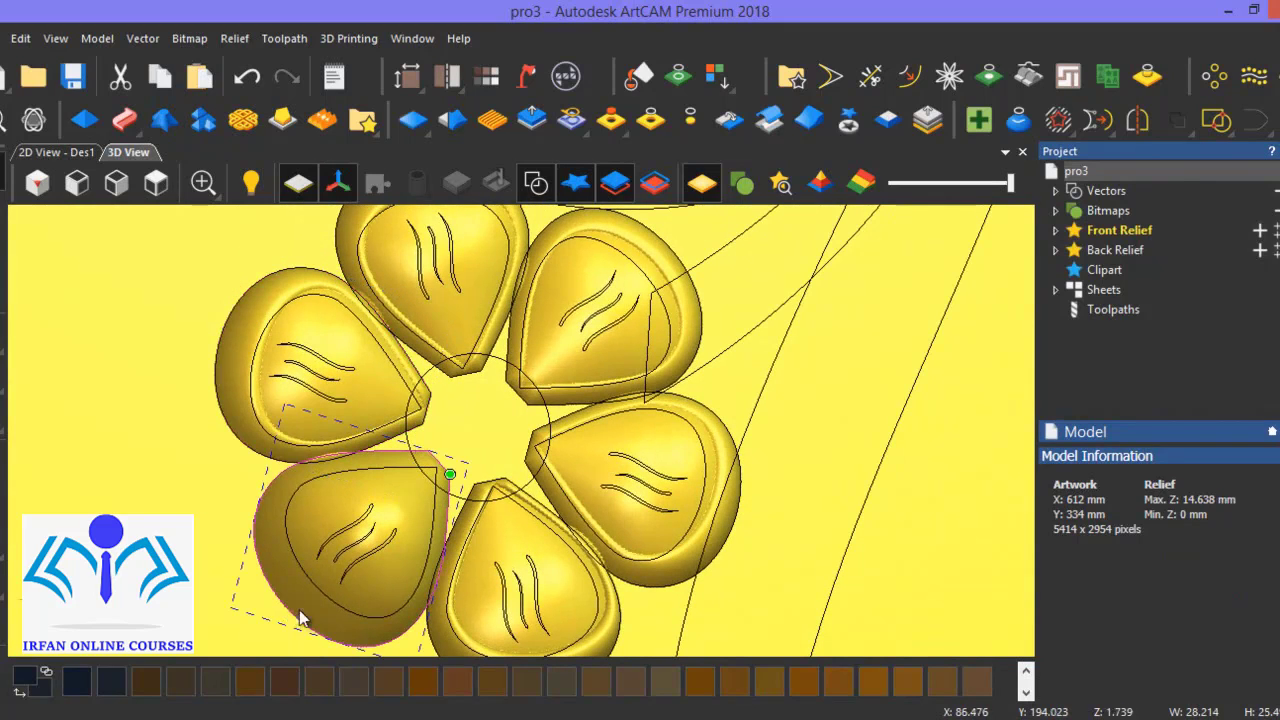
click(314, 585)
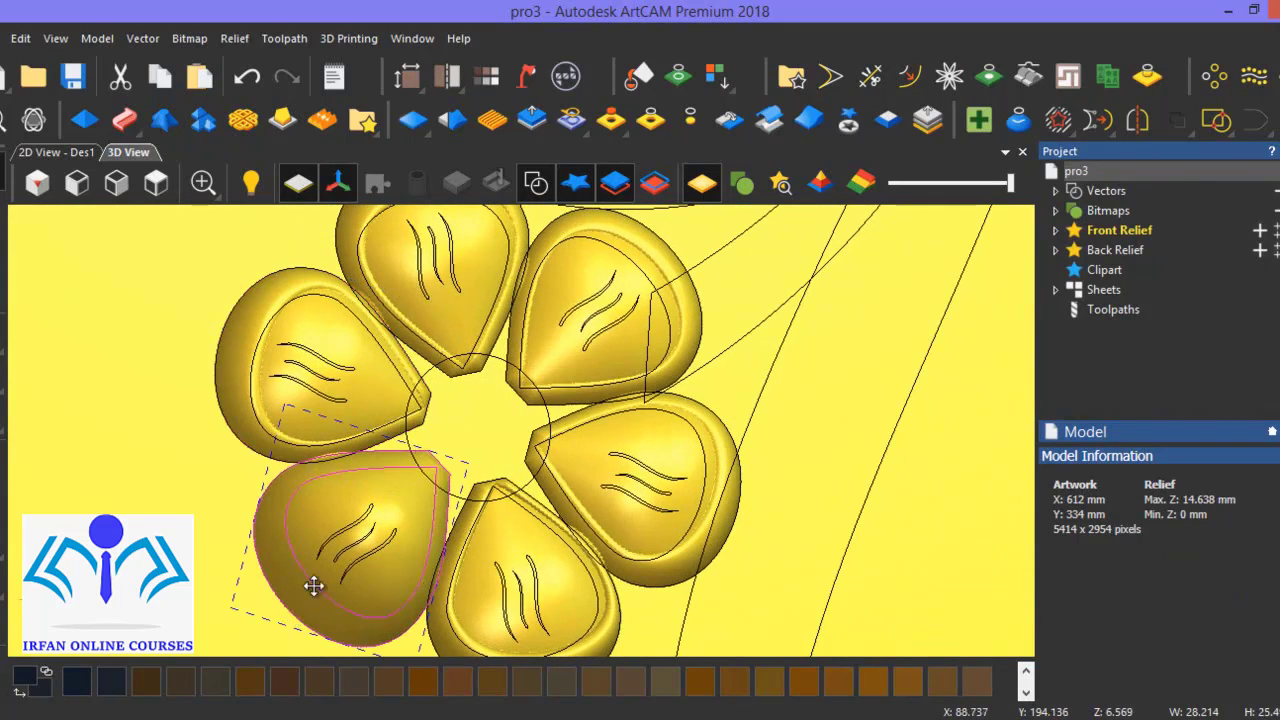
click(84, 120)
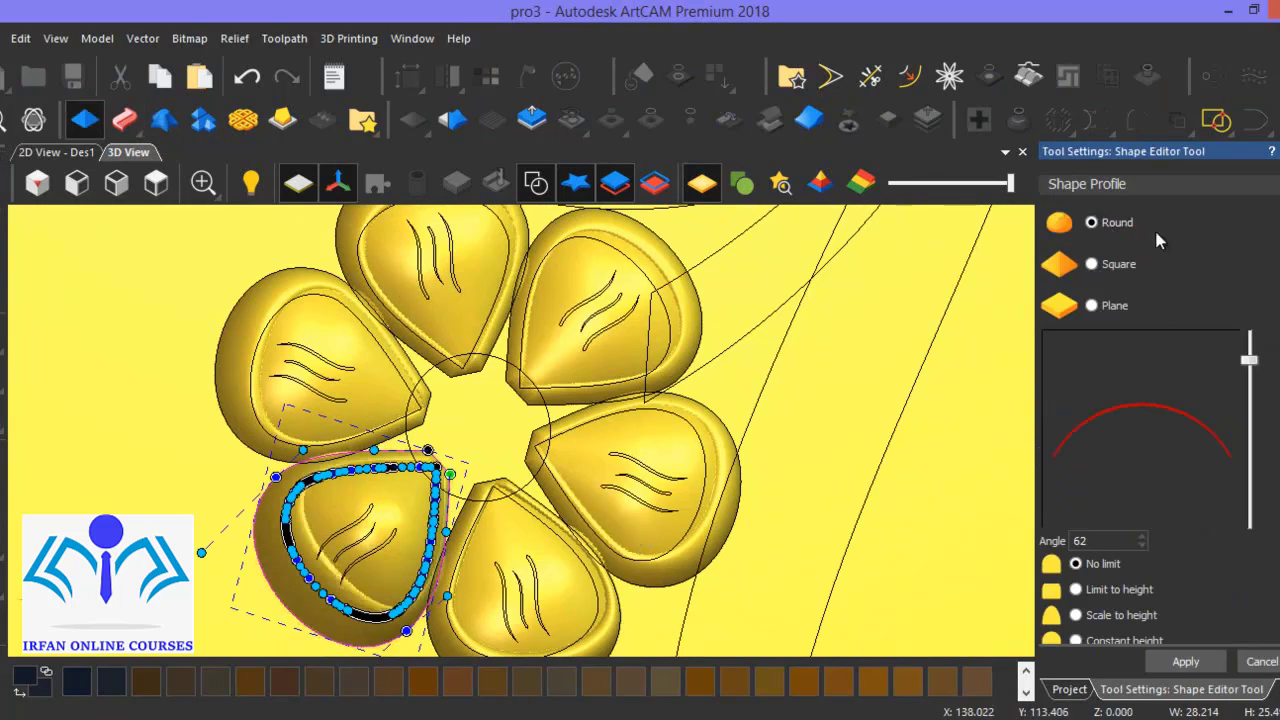
scroll(1150, 420, down, 5)
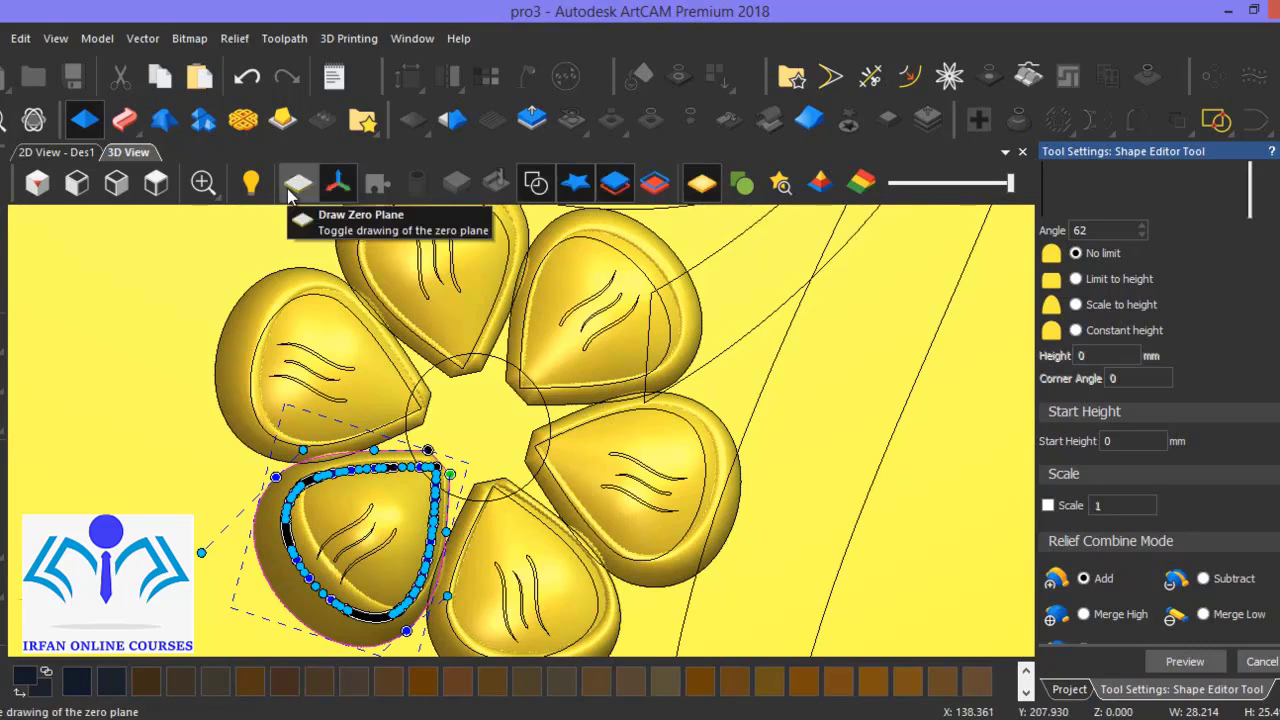
- Hide the vectors to check petal heights from the side, undo the last shapes on the sixth petal, and close the Shape Editor
click(533, 180)
drag(560, 385, 391, 477)
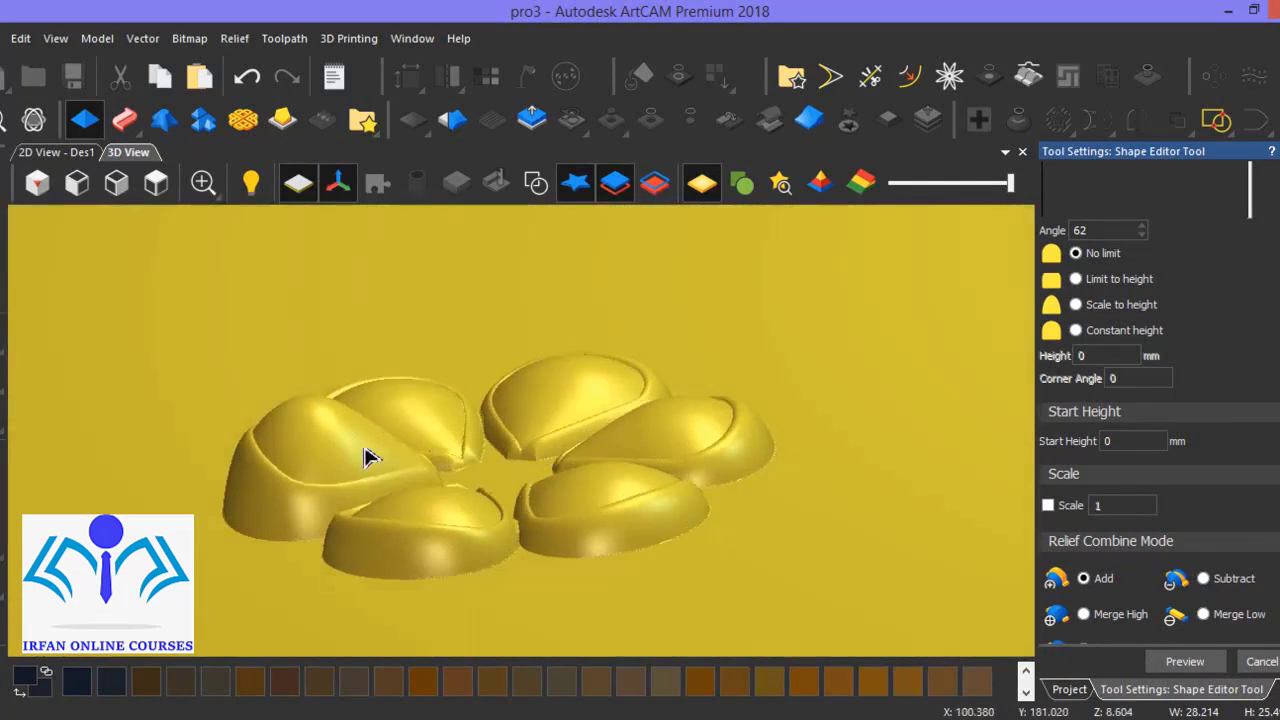
key(ctrl+z)
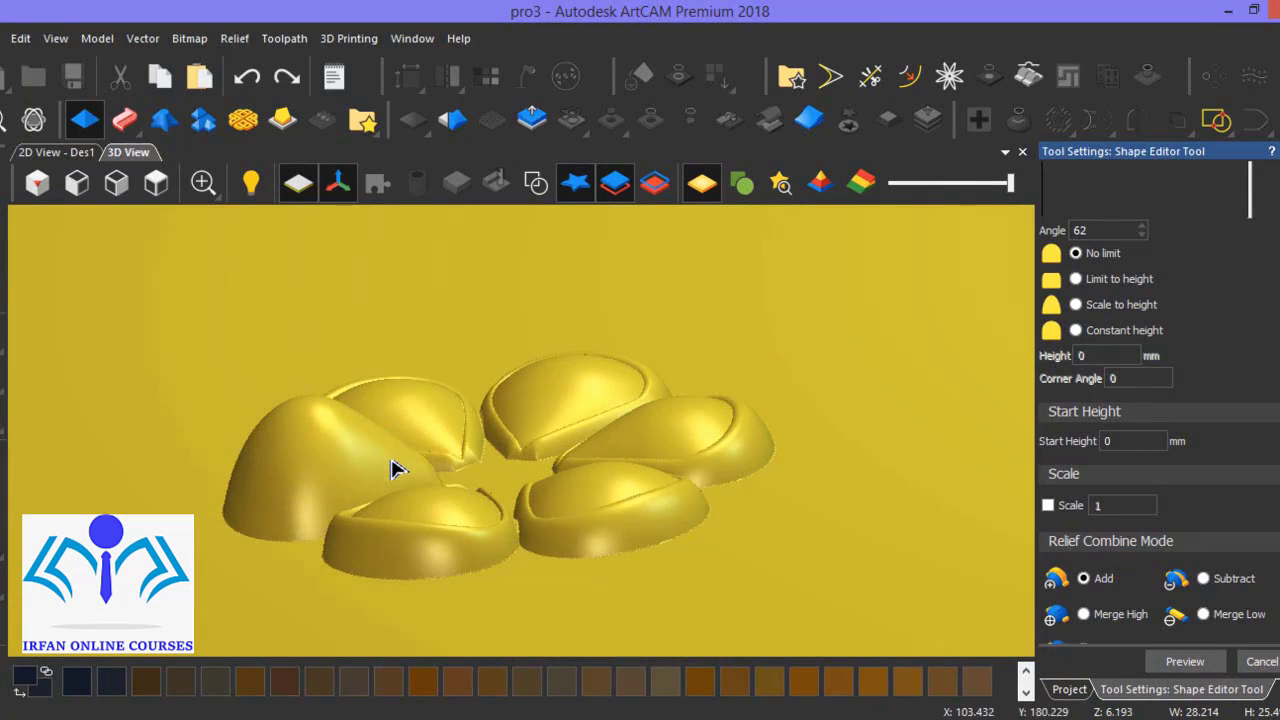
key(Escape)
drag(398, 469, 500, 569)
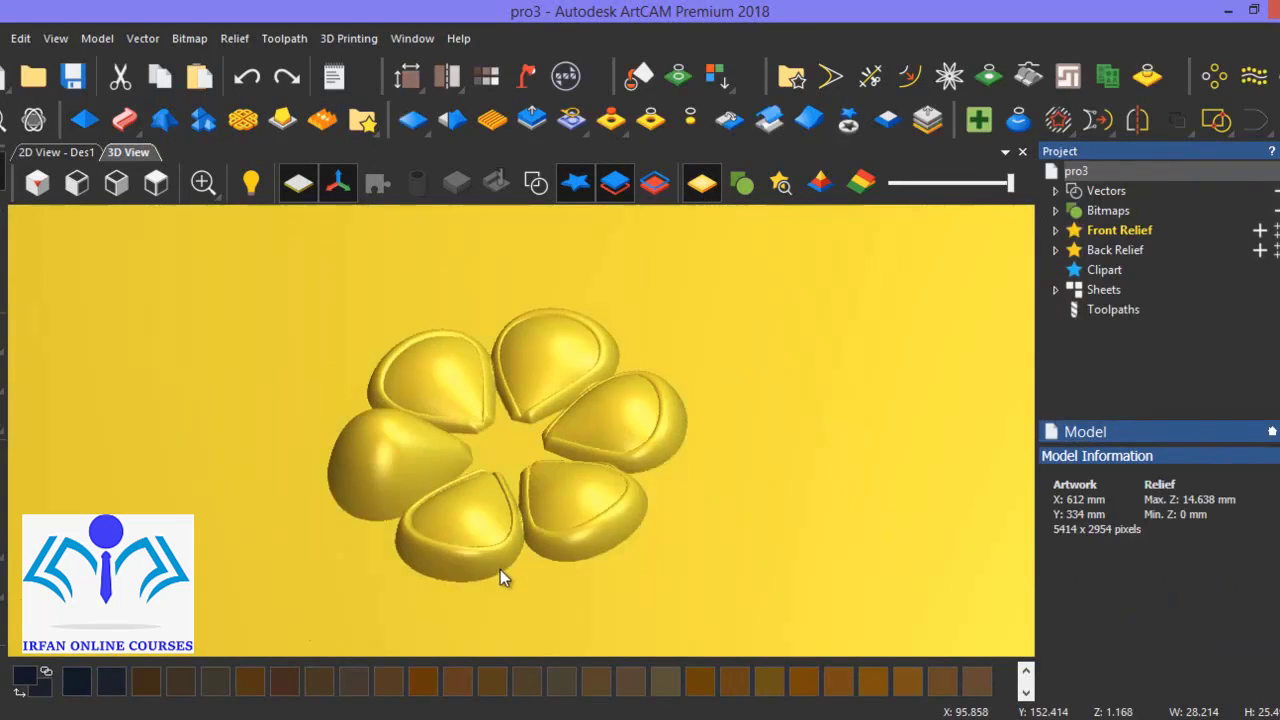
- Reopen the Shape Editor with the vectors shown and select only the sixth petal's outer and inner outlines
double_click(413, 491)
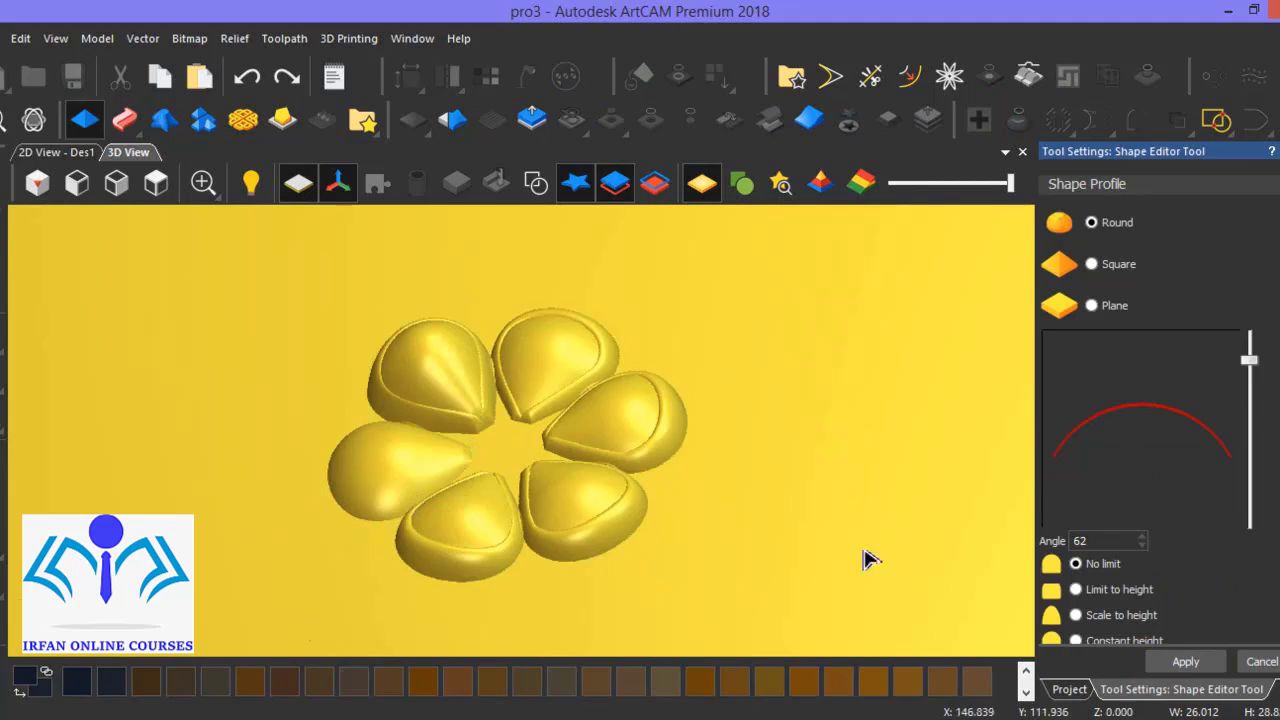
click(536, 182)
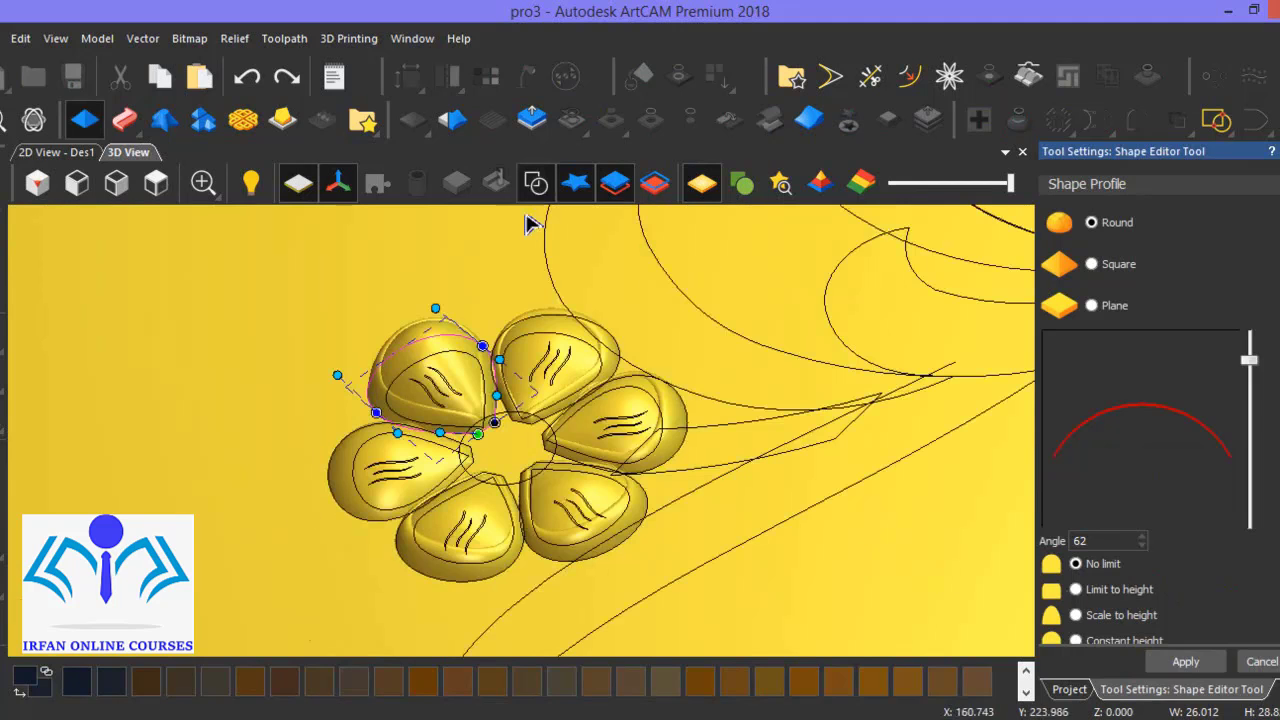
scroll(408, 530, up, 3)
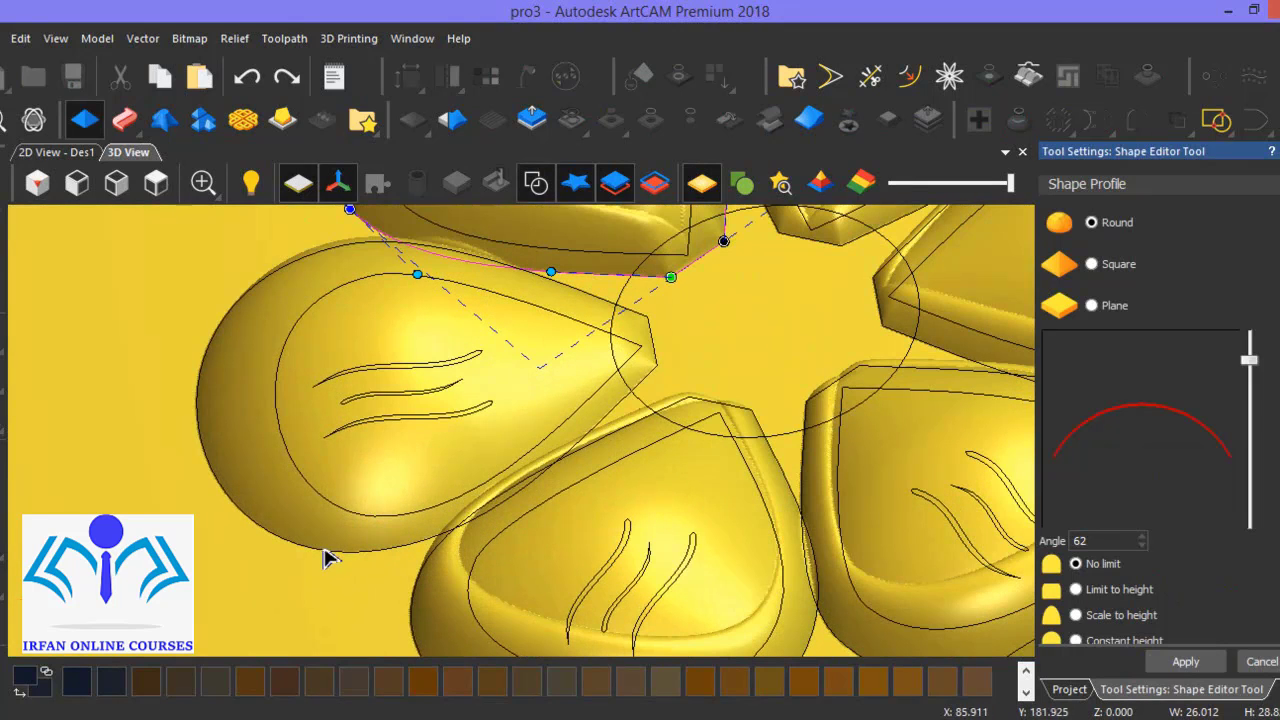
click(330, 555)
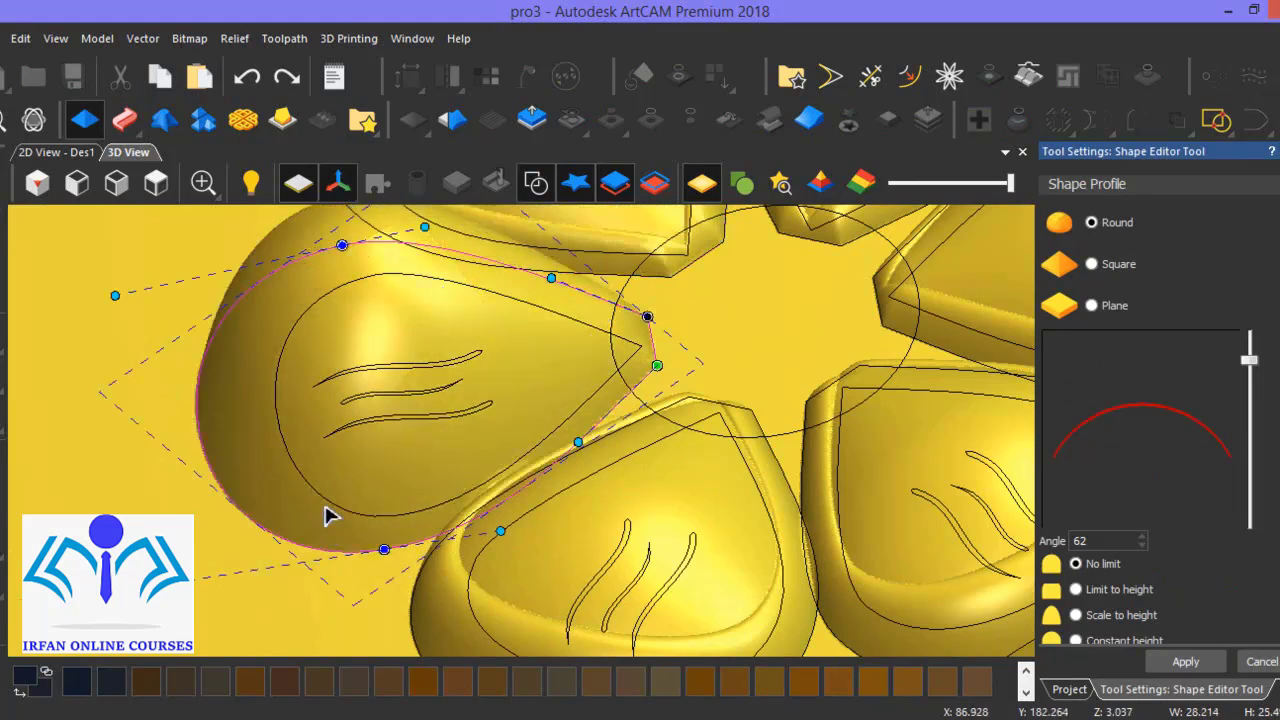
shift+click(325, 498)
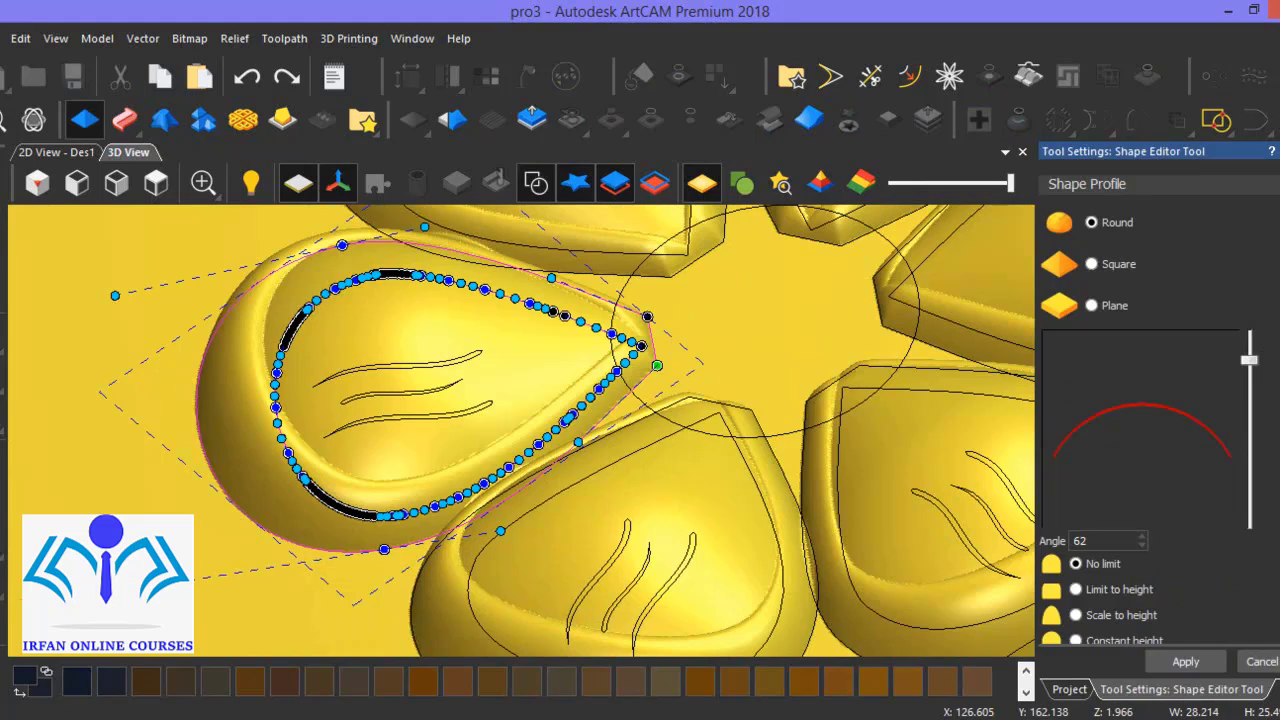
- Apply the 62-degree shape in Add mode to the selected sixth petal and close the Shape Editor
scroll(1158, 420, down, 5)
scroll(1158, 420, down, 3)
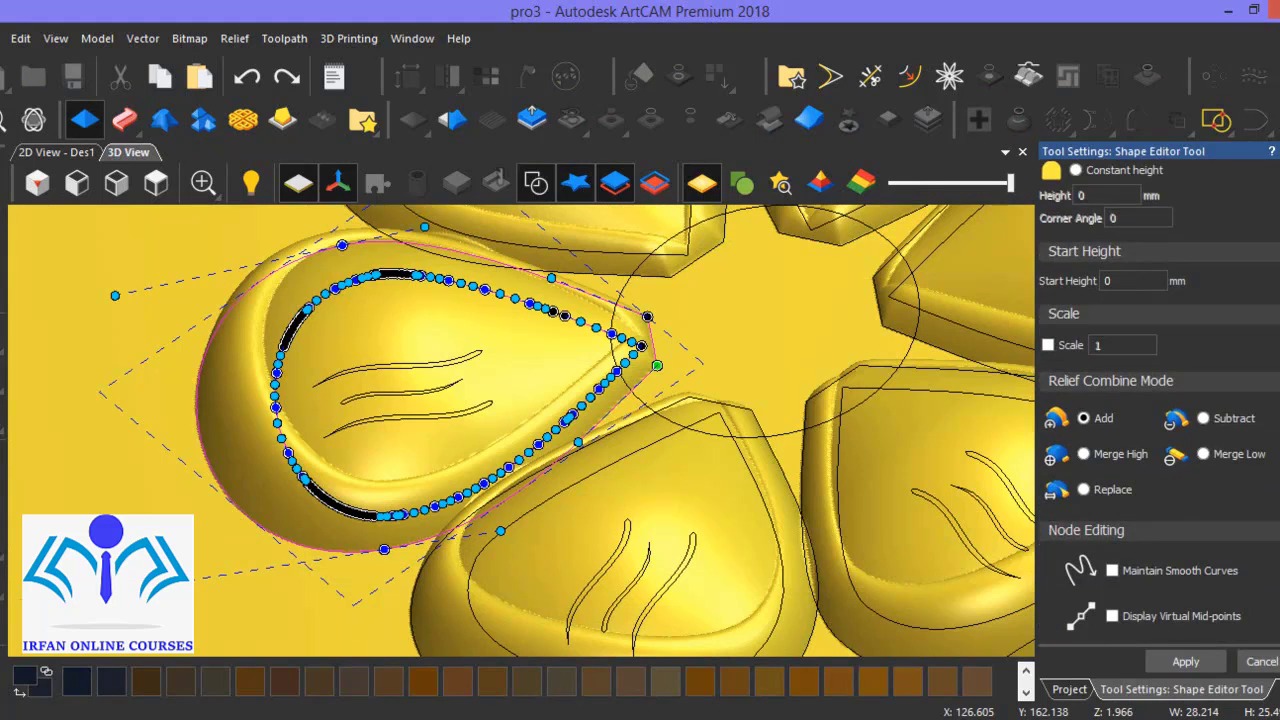
click(1181, 667)
click(1266, 662)
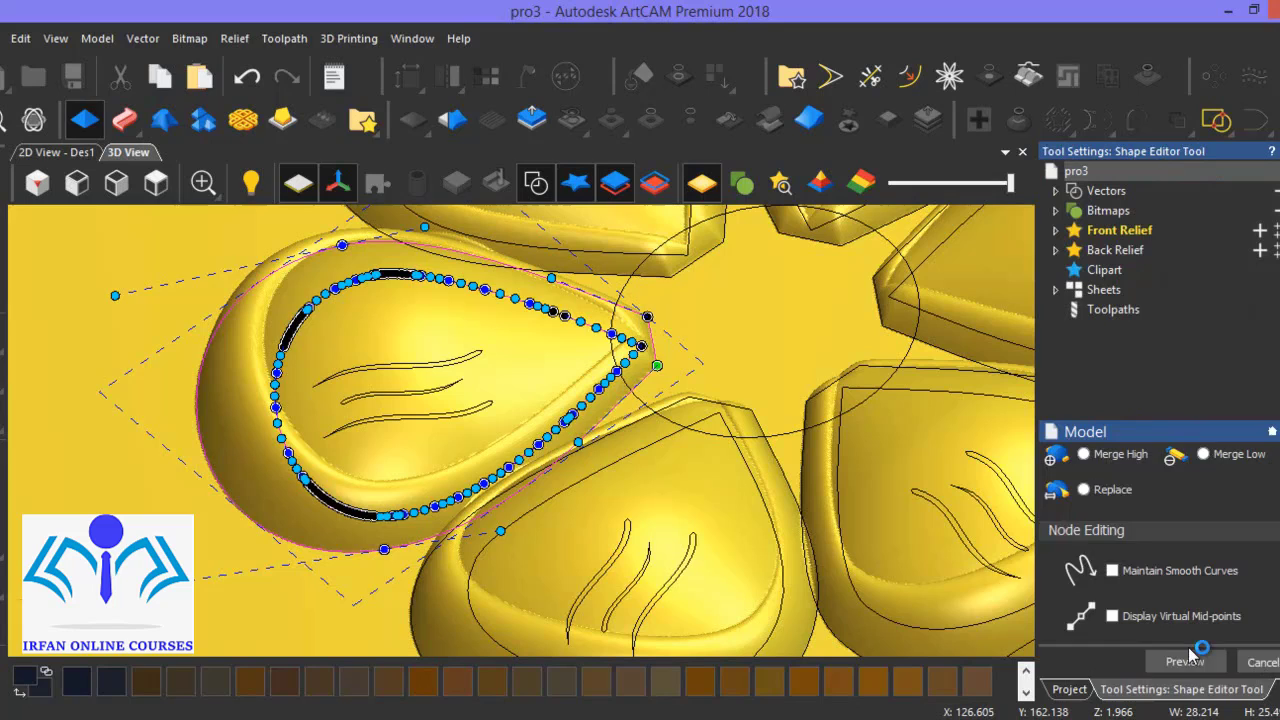
- Hide the zero plane and the vectors and examine the six petals' relief from several angles
click(299, 189)
click(537, 187)
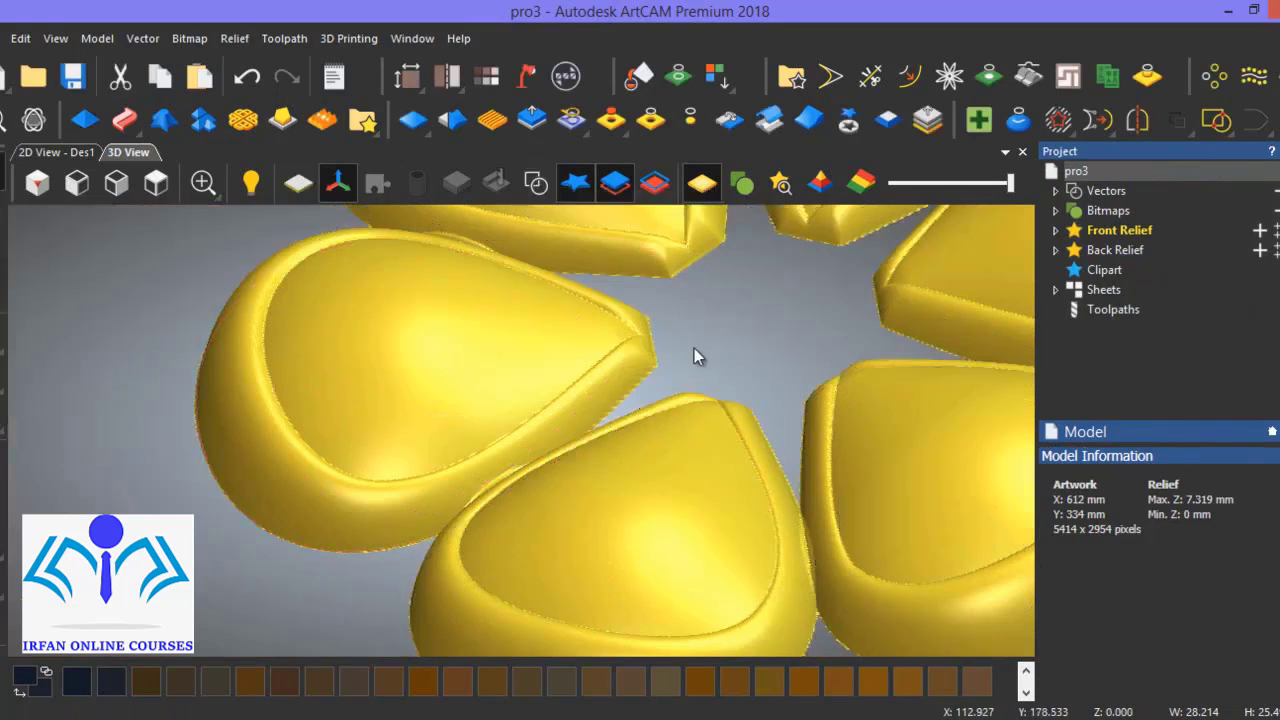
drag(691, 352, 614, 415)
scroll(630, 376, up, 5)
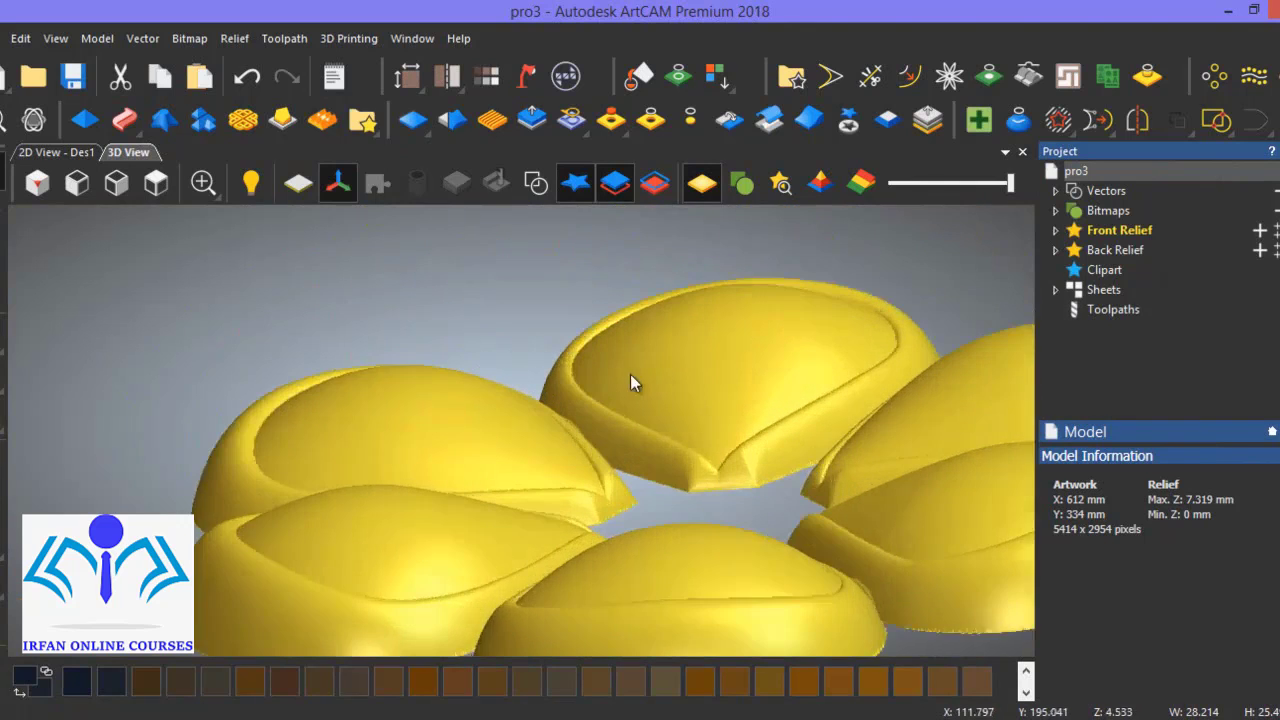
drag(683, 383, 689, 571)
scroll(678, 486, down, 1)
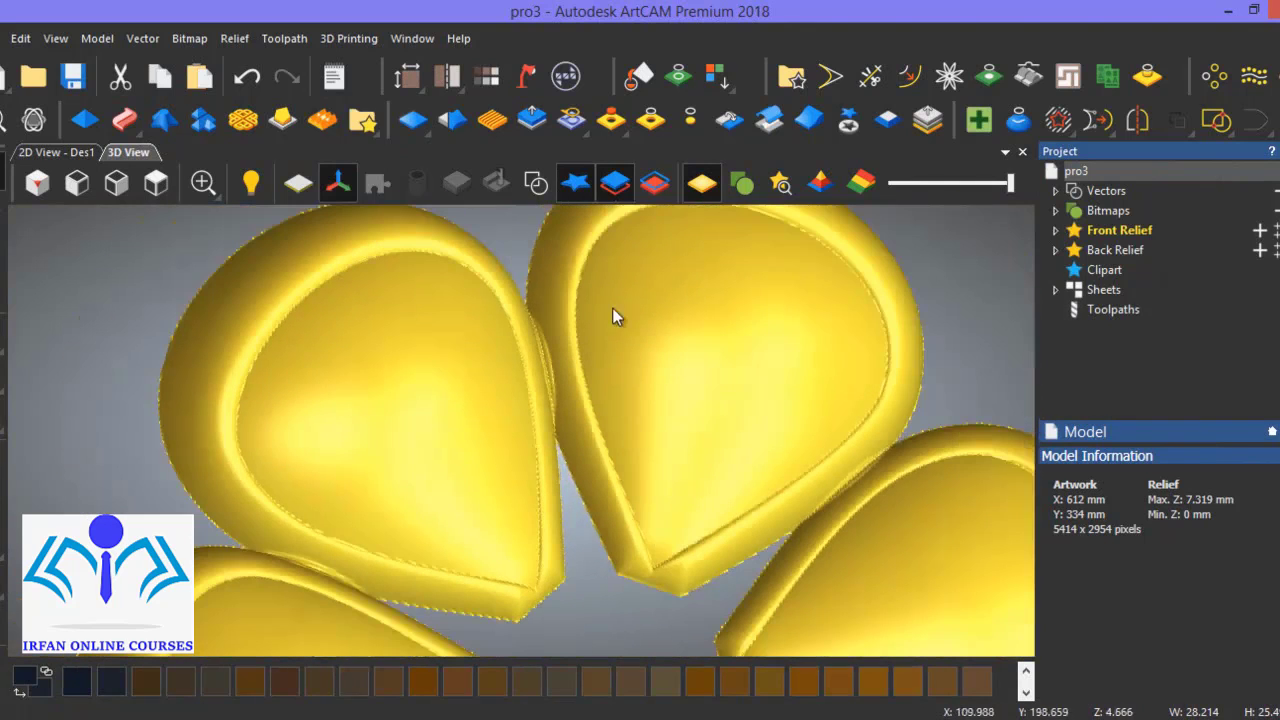
scroll(676, 460, down, 5)
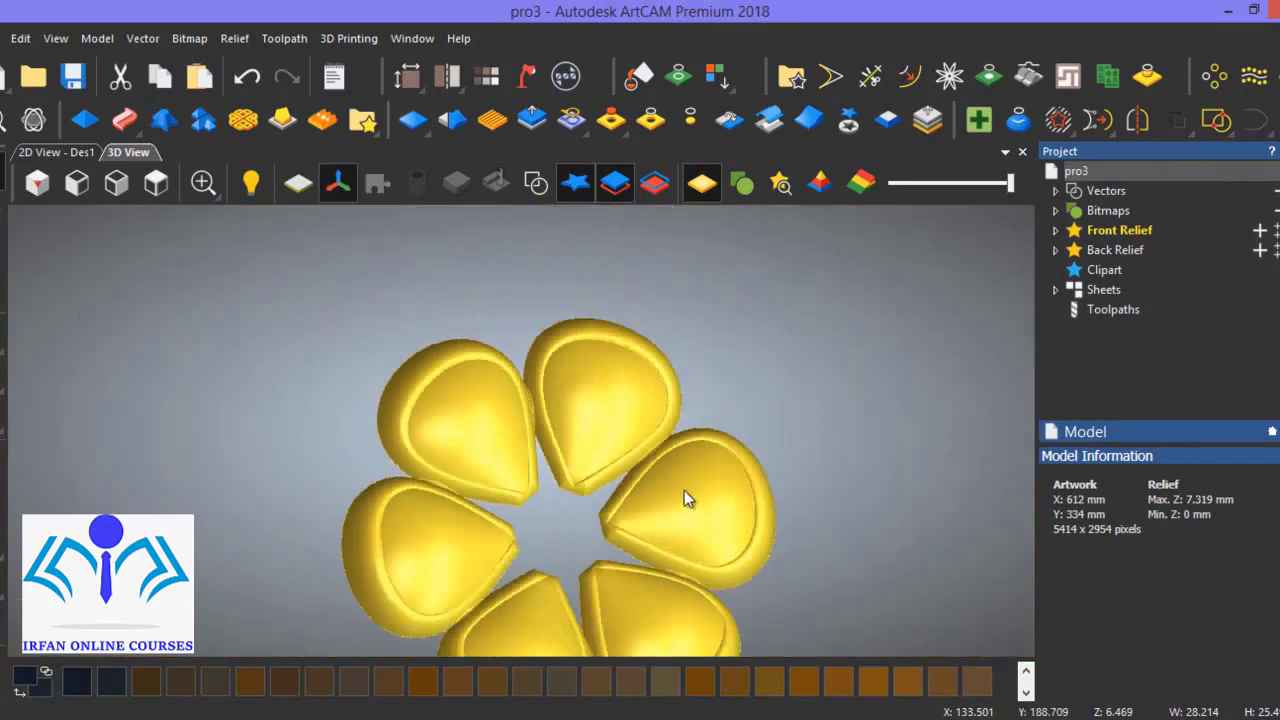
drag(686, 494, 714, 414)
- Show the vectors again and view the left flower's centre circle from straight above
click(536, 183)
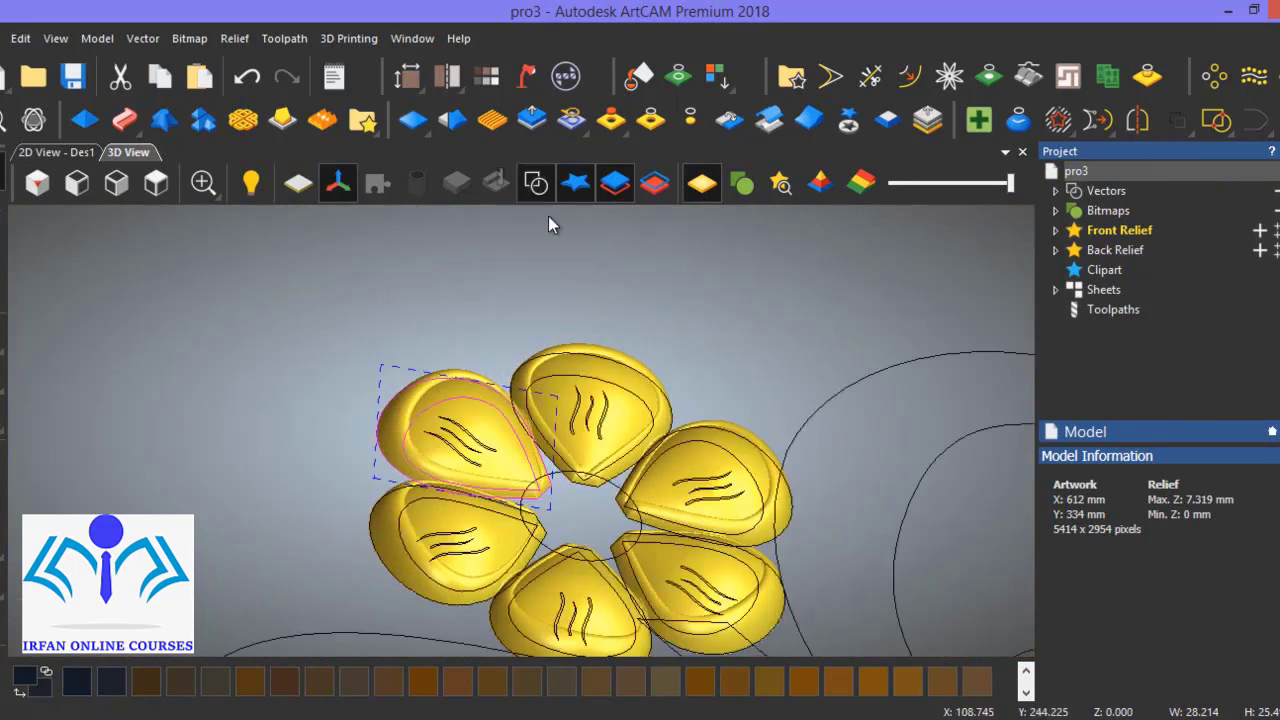
scroll(409, 535, up, 2)
scroll(500, 443, up, 3)
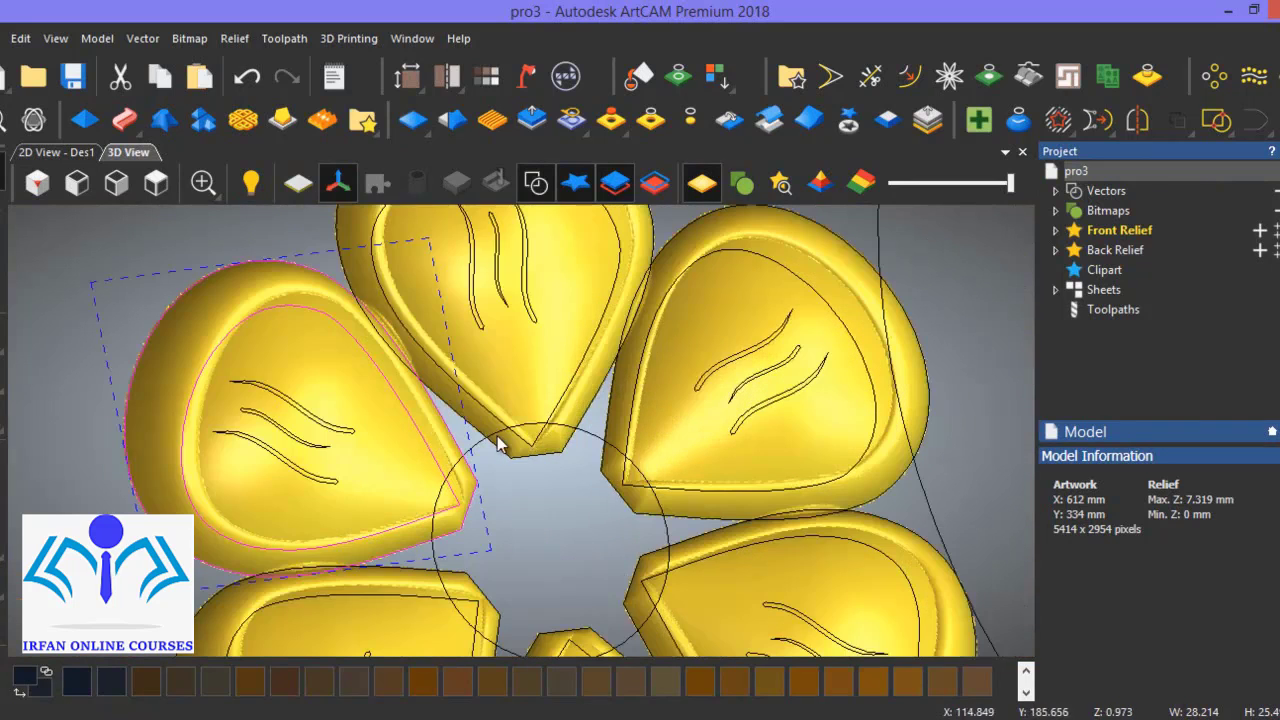
click(163, 192)
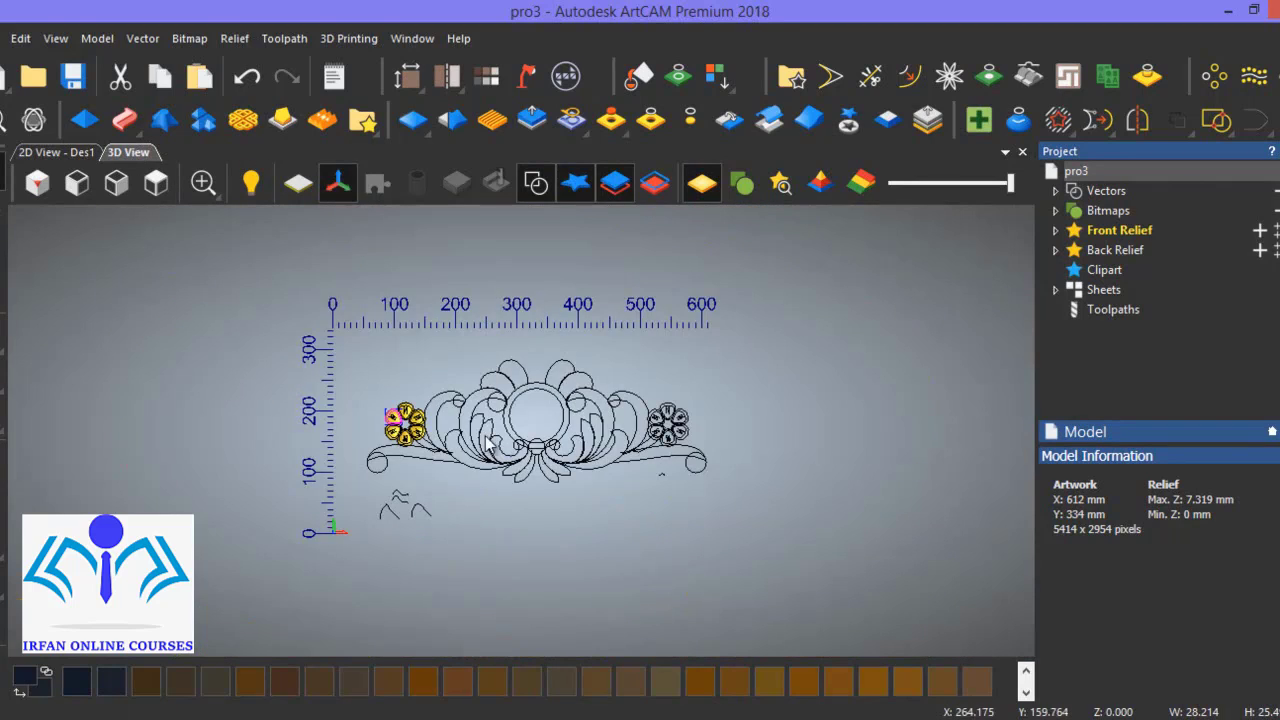
scroll(418, 440, up, 5)
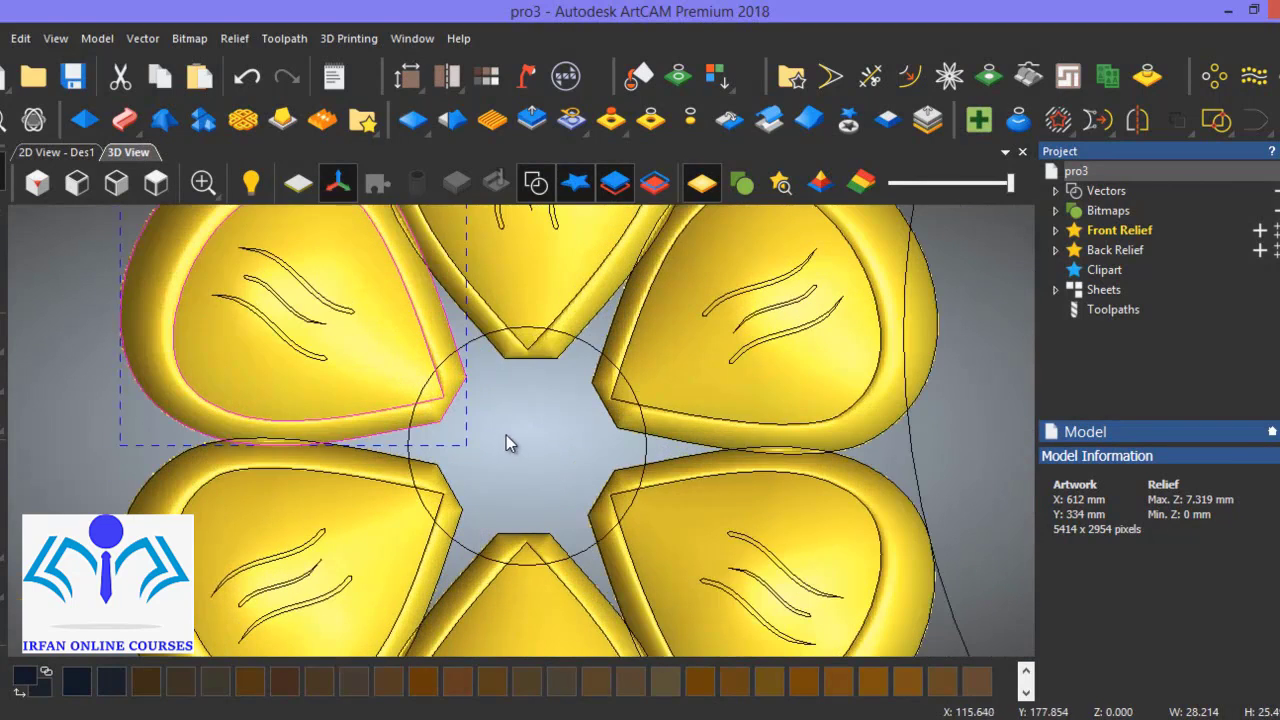
- Open the Shape Editor, select the top petal's inner outline and give it a Round profile at 60 degrees
click(506, 435)
scroll(512, 418, down, 5)
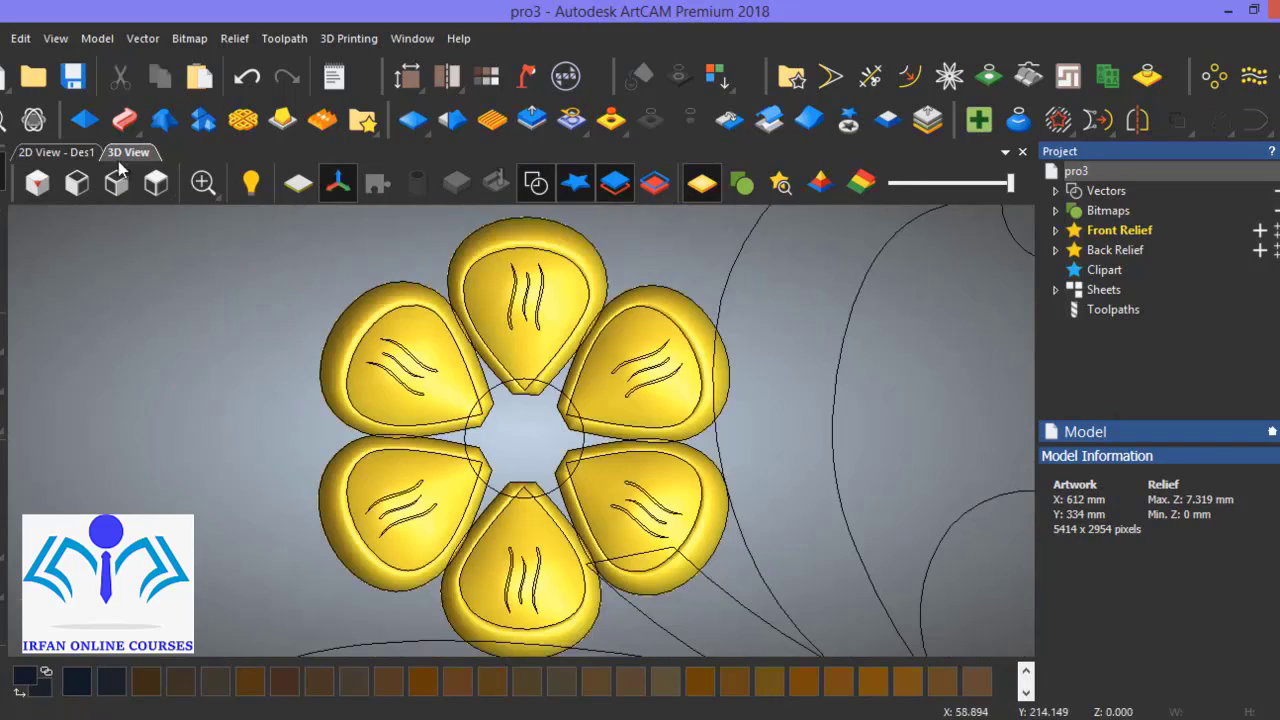
click(88, 120)
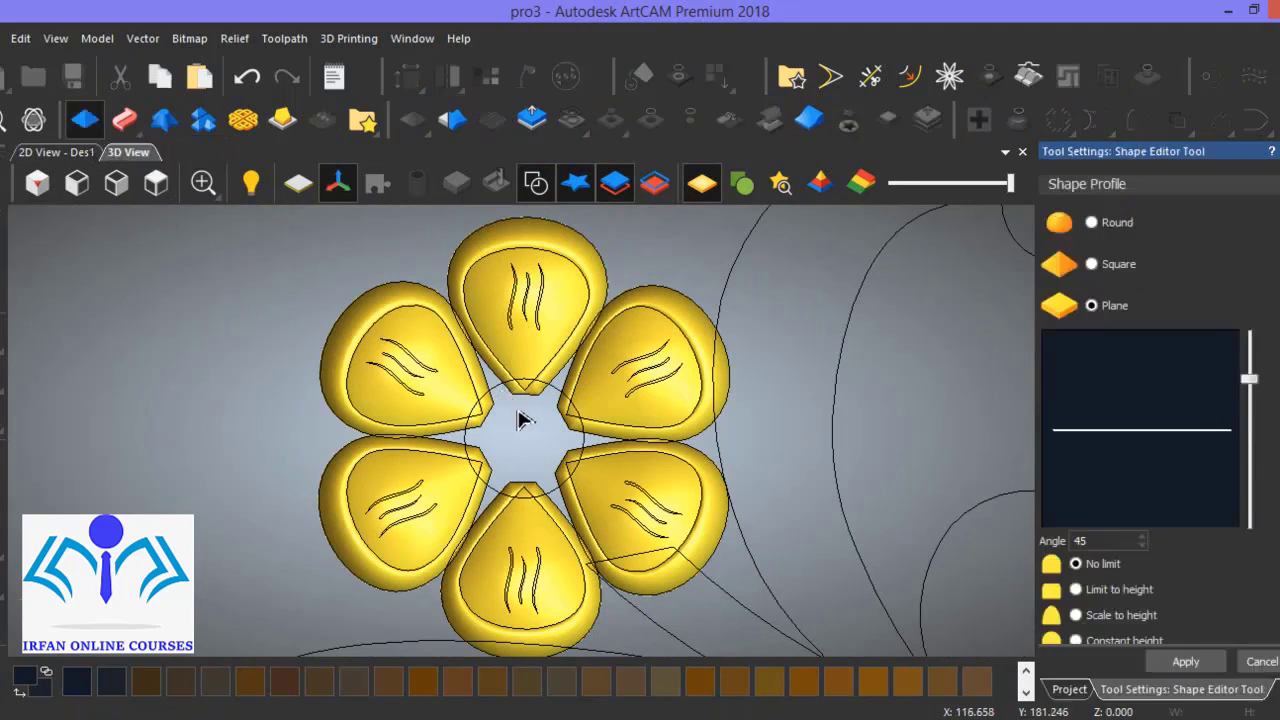
click(585, 280)
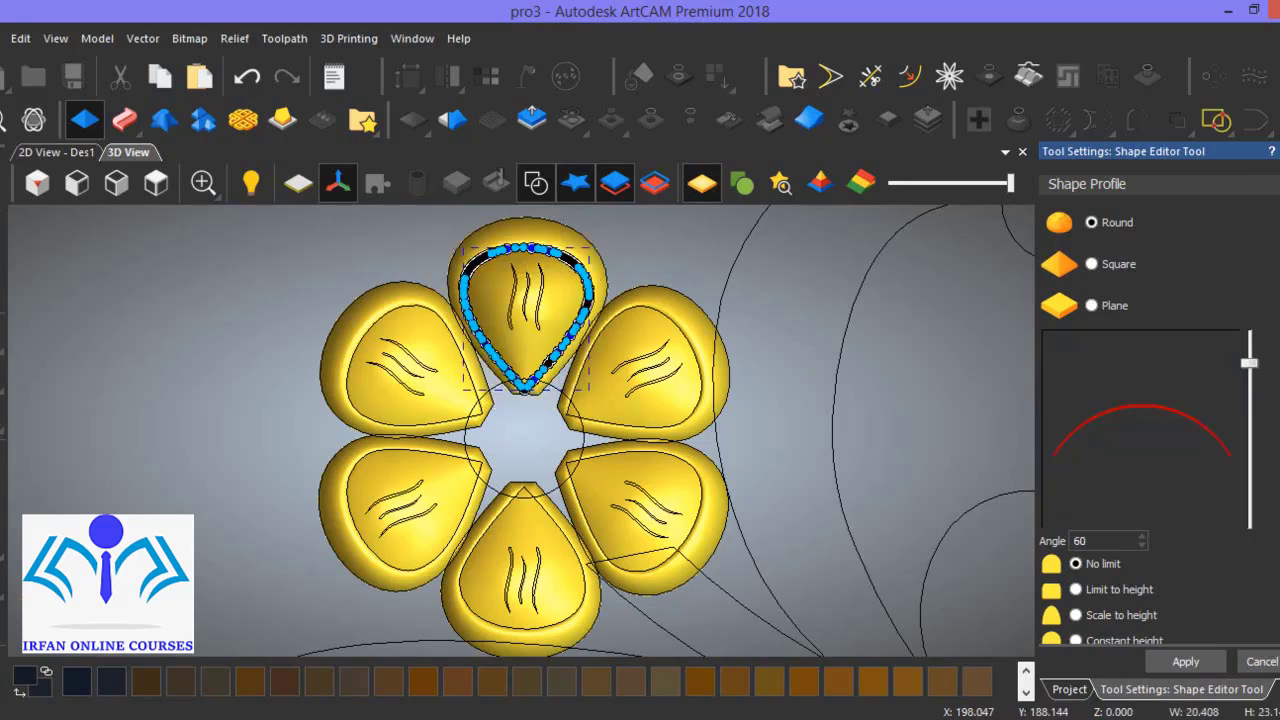
scroll(1254, 437, down, 8)
scroll(1254, 437, up, 4)
drag(1089, 367, 1068, 371)
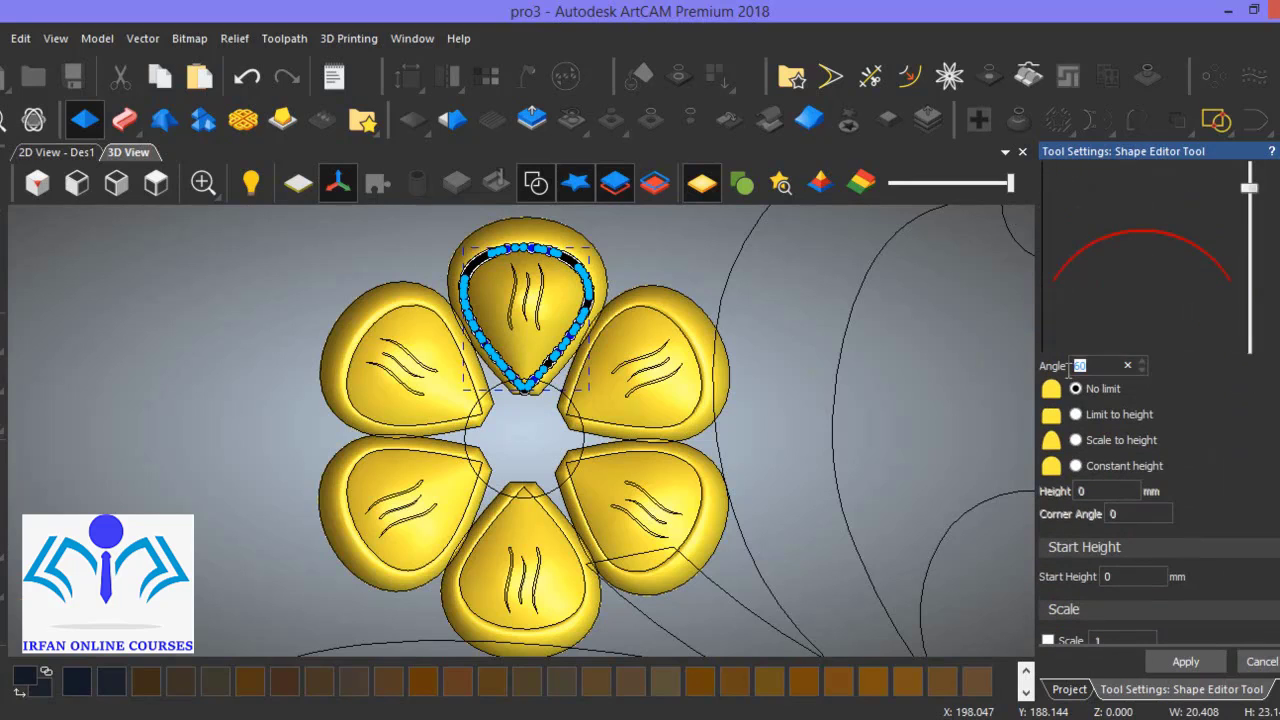
- Switch the top petal's combine mode to Subtract and check the hollowed preview with the vectors hidden
scroll(1160, 512, down, 6)
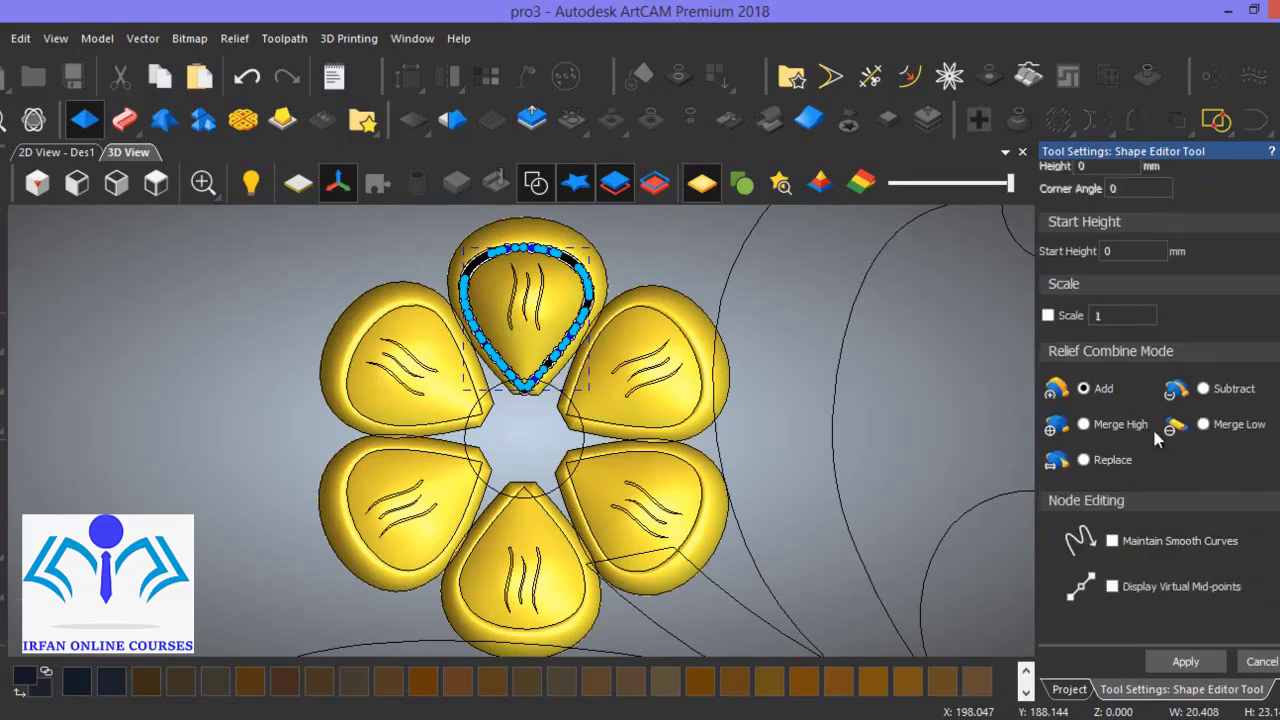
click(1203, 391)
middle_drag(550, 357, 615, 186)
scroll(523, 371, up, 6)
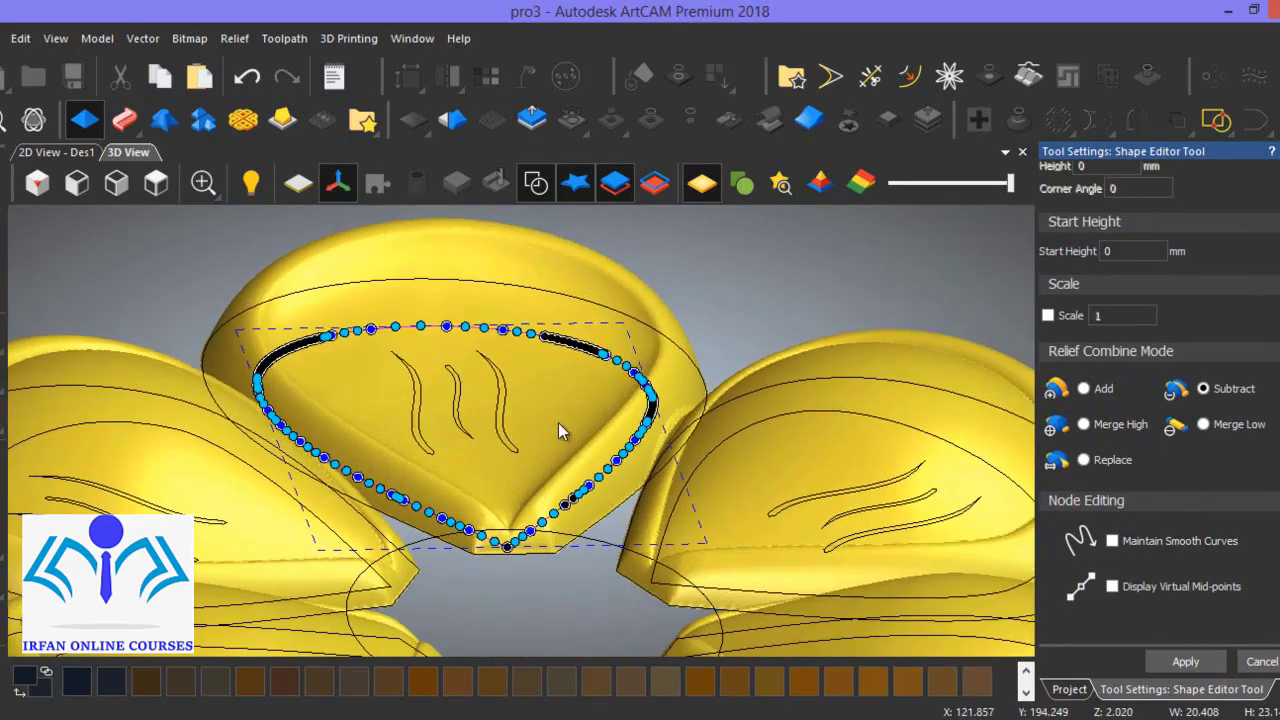
click(536, 183)
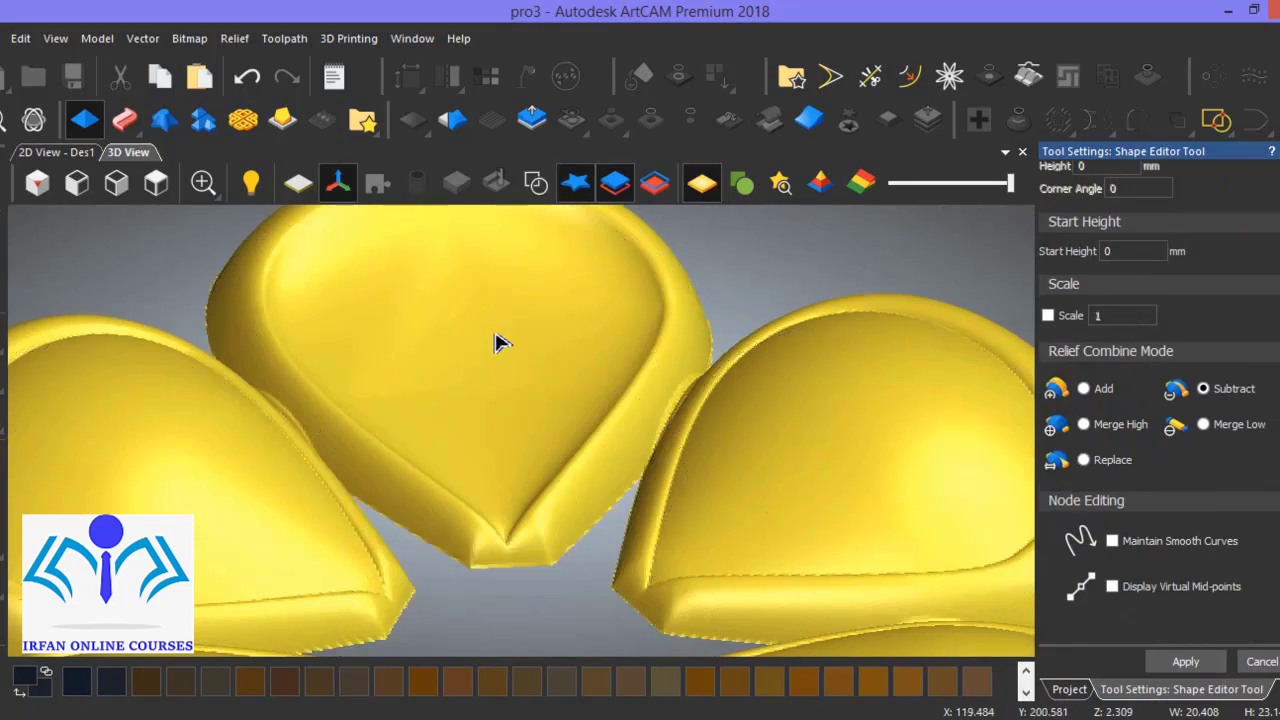
middle_drag(502, 435, 557, 339)
click(536, 183)
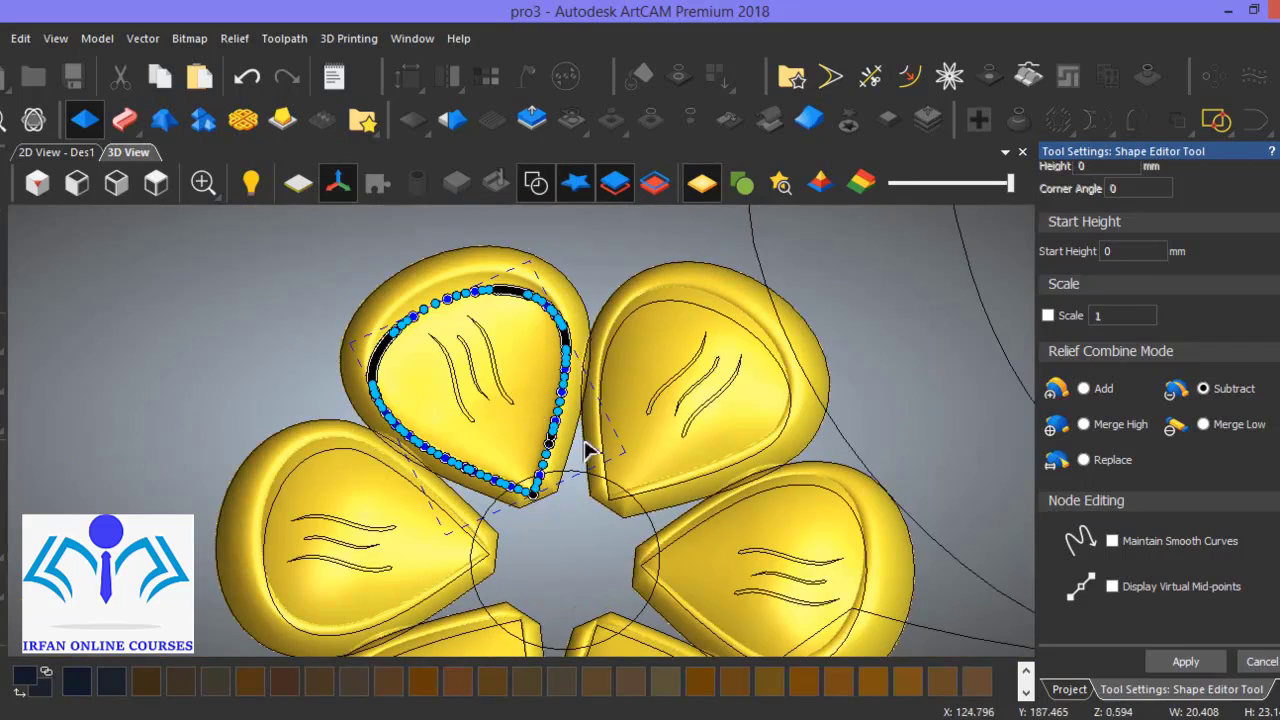
- Add the other five petals' inner outlines to the selection so all six are selected
scroll(593, 452, down, 2)
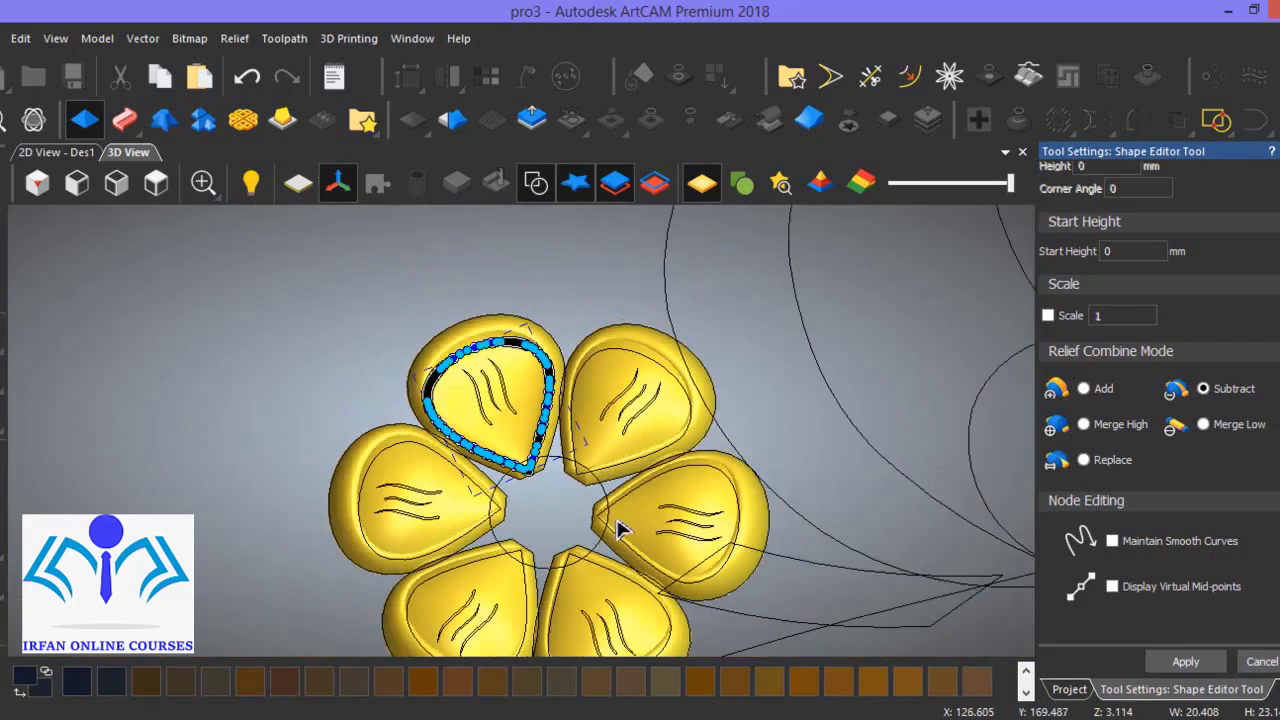
shift+click(632, 468)
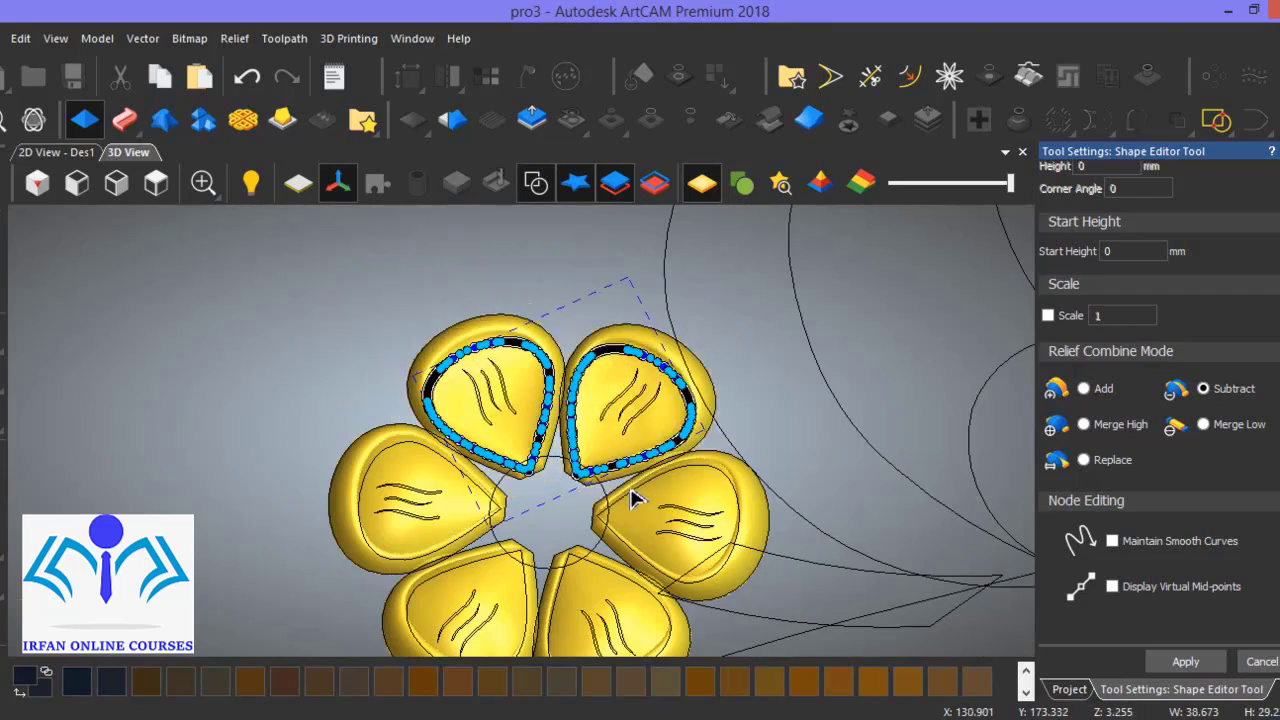
shift+click(634, 491)
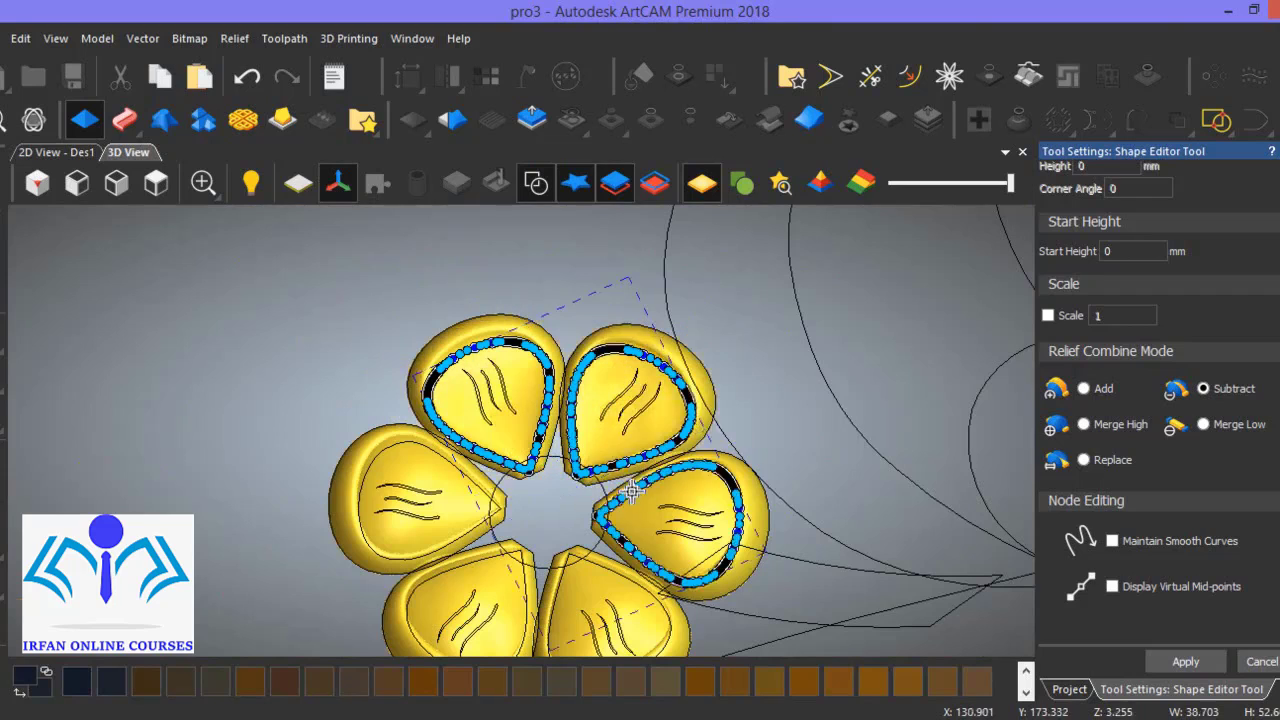
shift+click(613, 581)
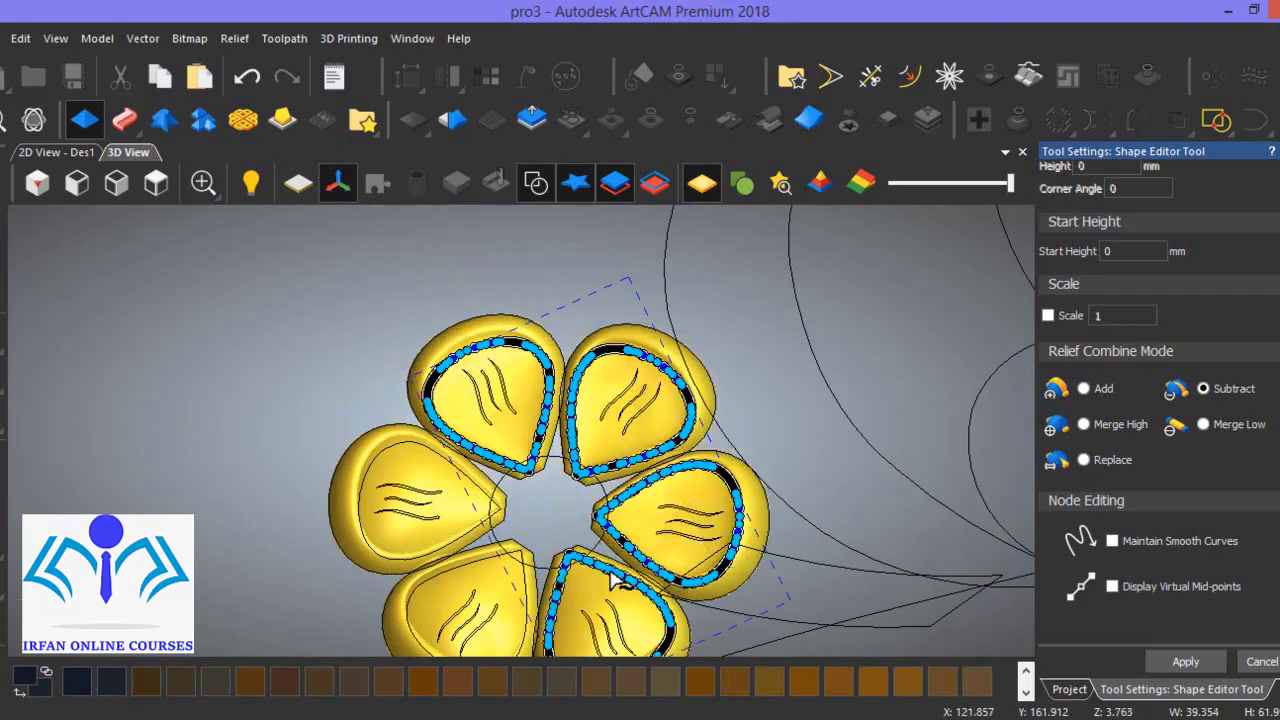
shift+click(473, 564)
shift+click(470, 527)
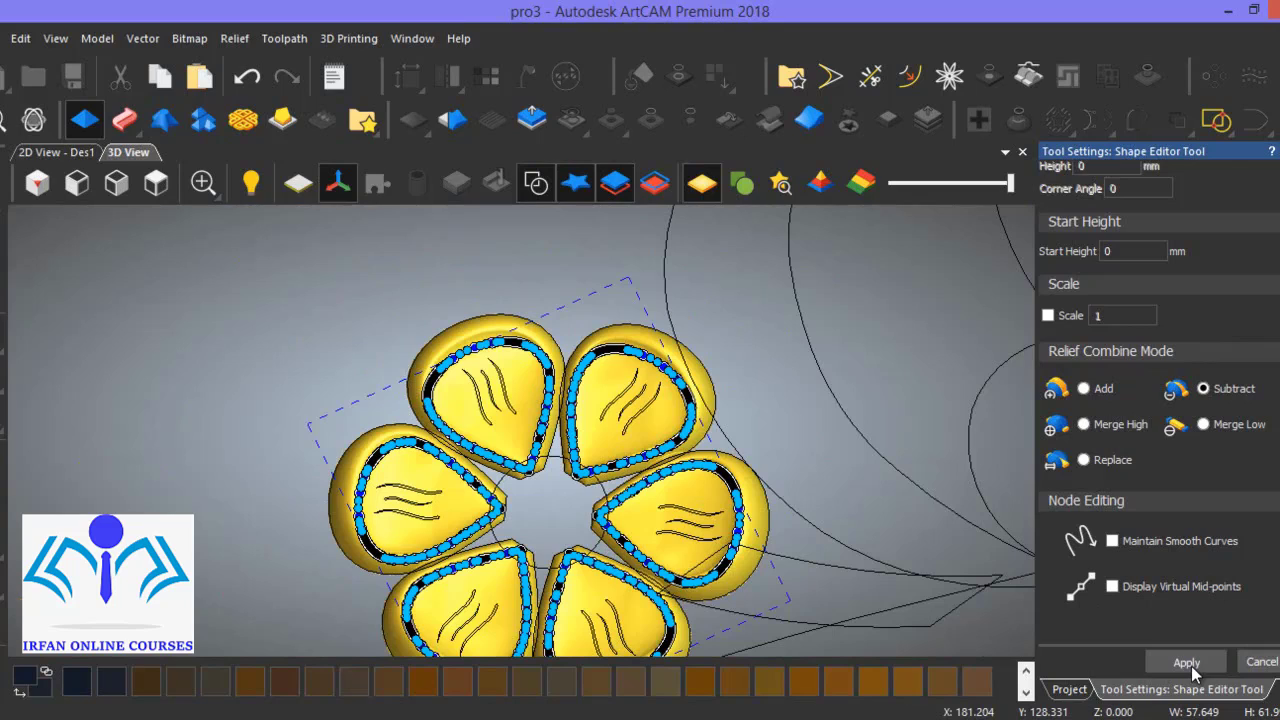
- Set the angle to 60 for the six selected inner outlines and apply the shape in Subtract mode
scroll(1066, 424, up, 5)
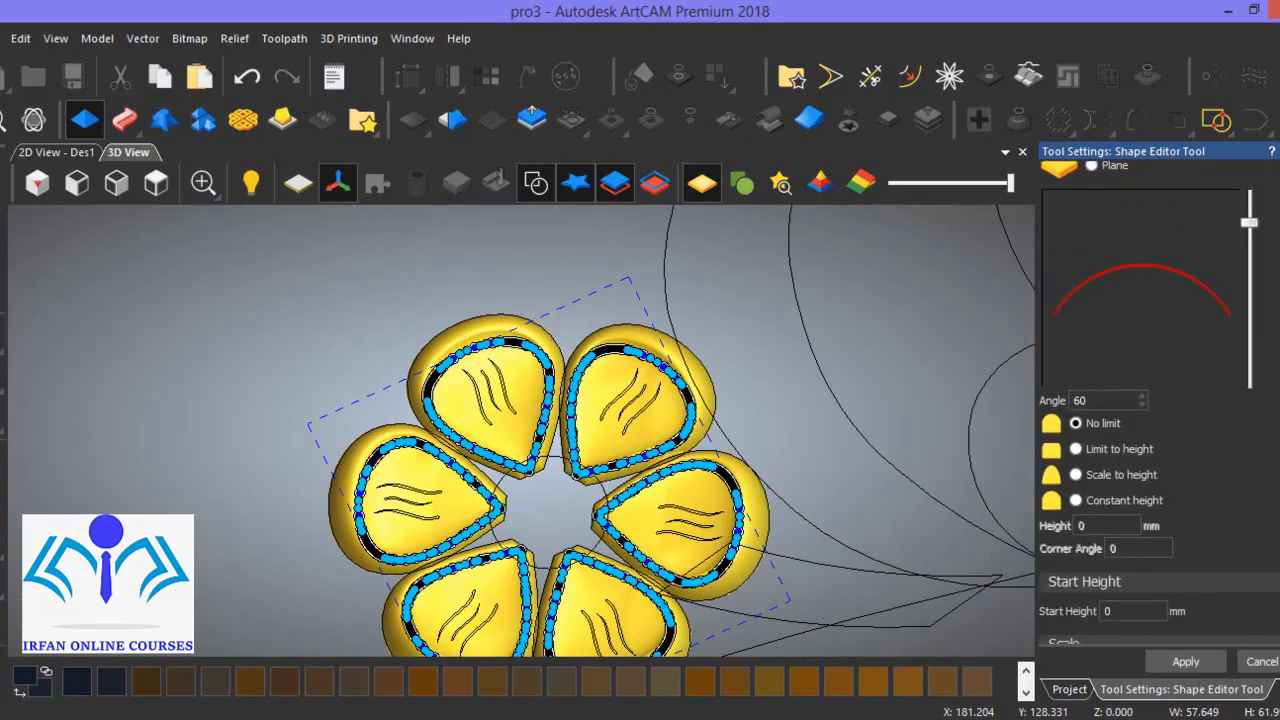
double_click(1082, 398)
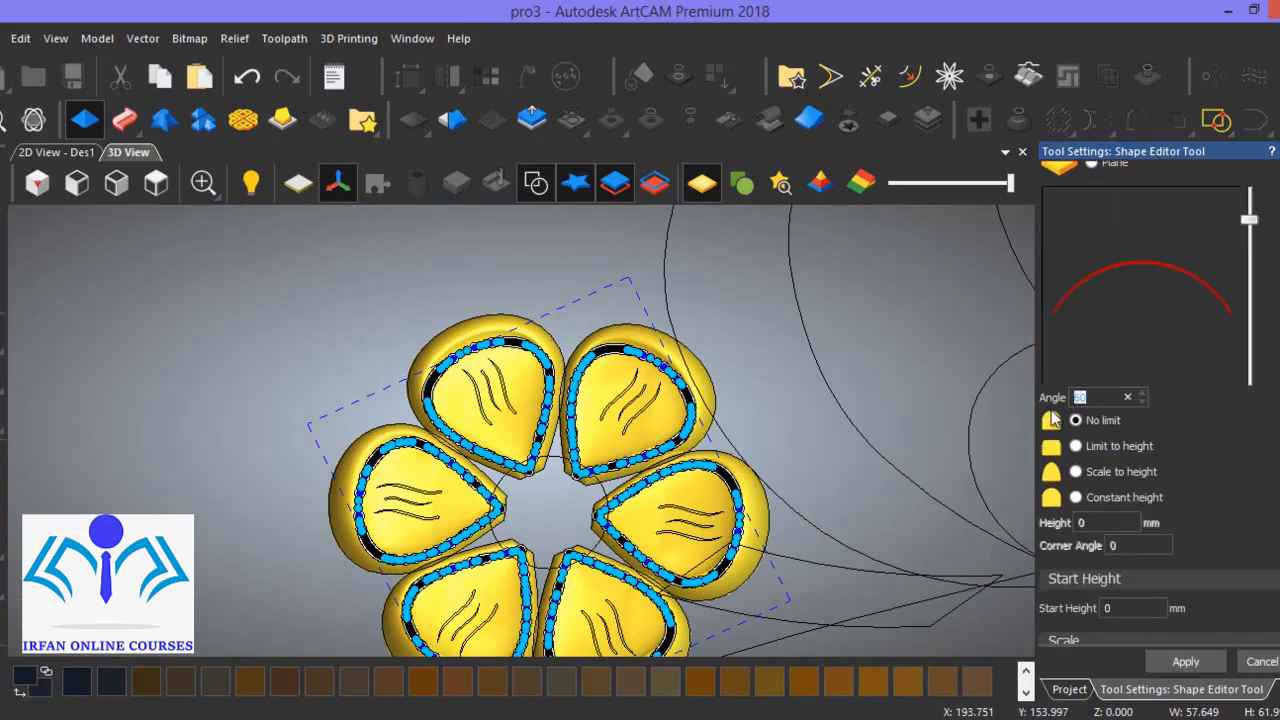
text(6)
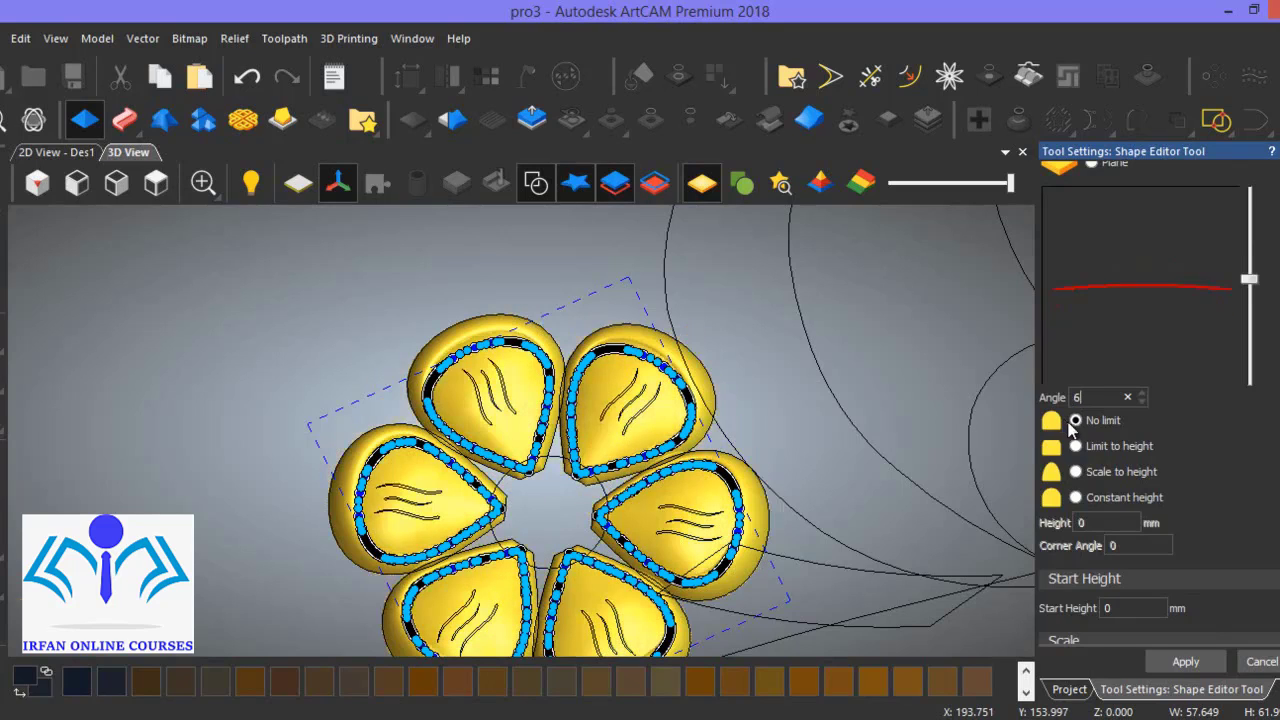
text(0)
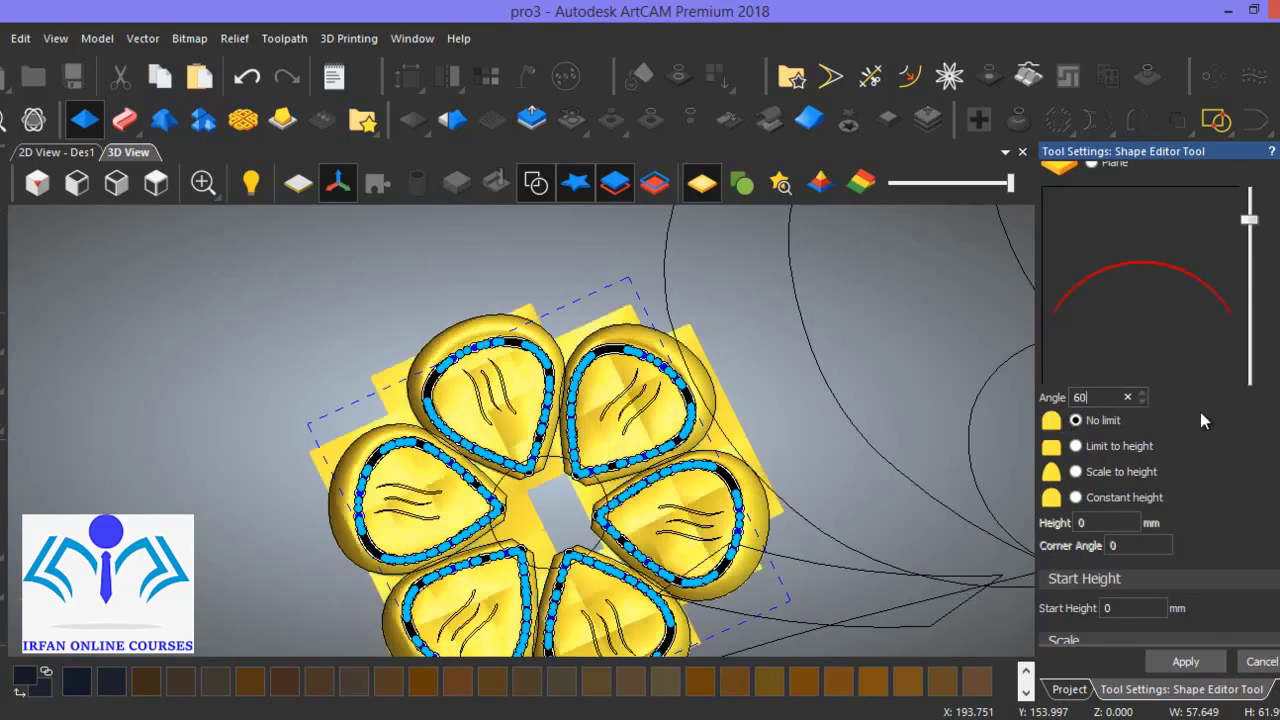
scroll(1158, 400, down, 3)
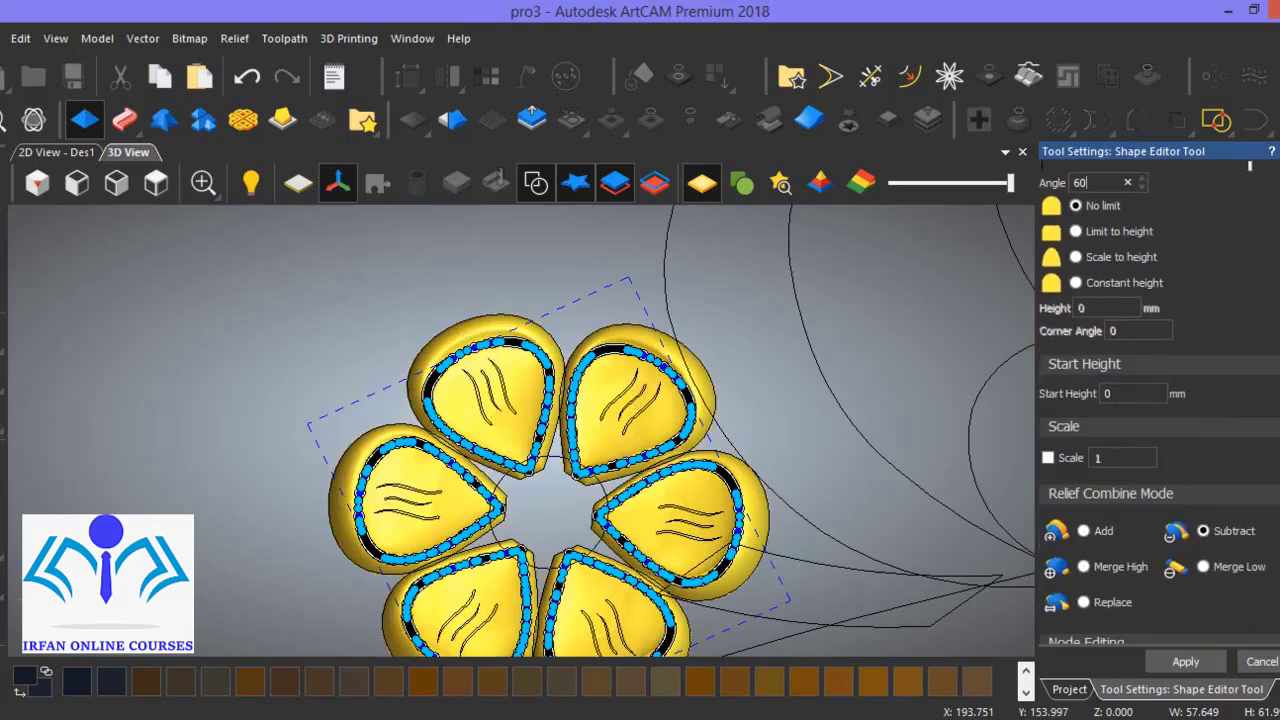
click(1197, 665)
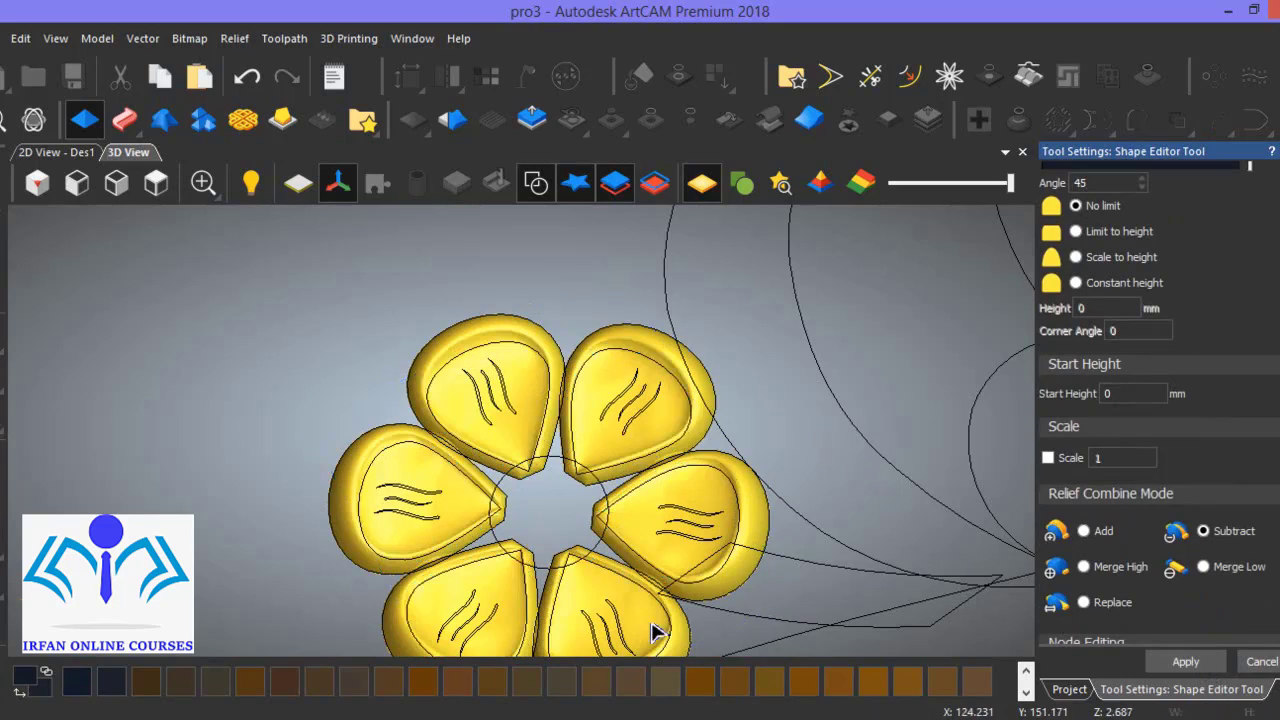
- Examine the six hollowed petals from several angles, with and without the zero plane and vectors
drag(657, 626, 676, 600)
click(307, 194)
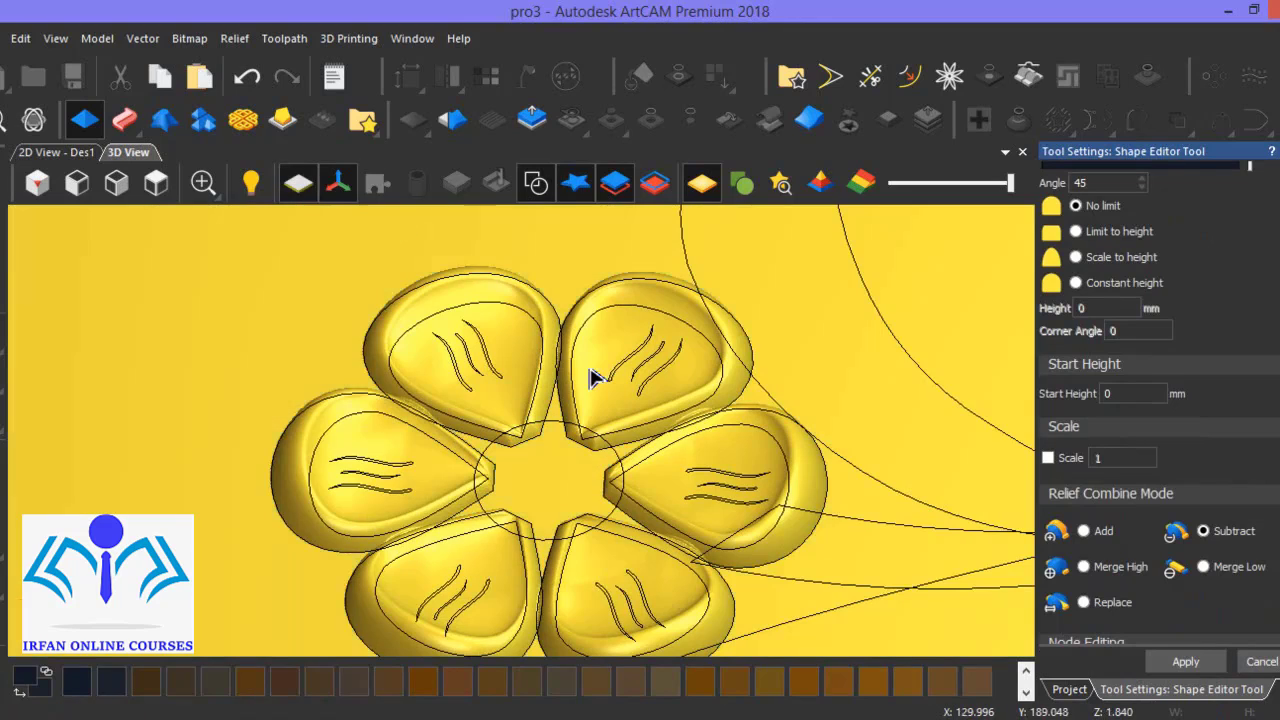
click(536, 183)
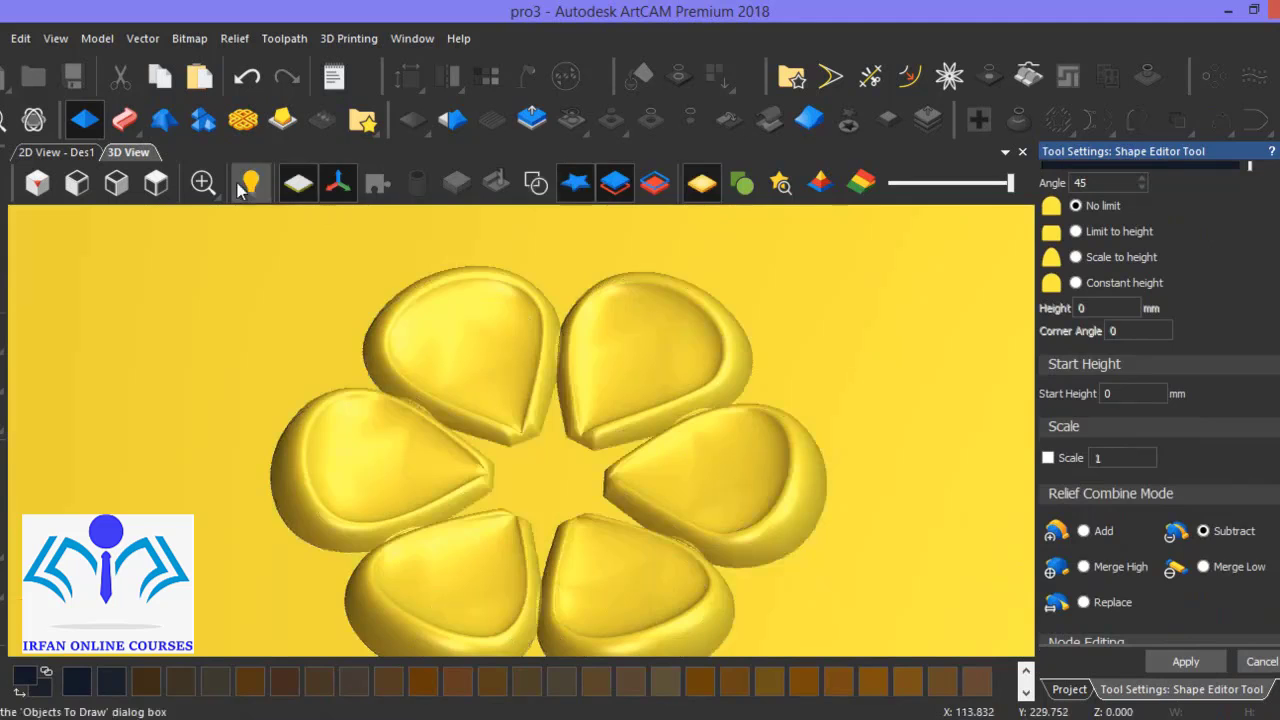
click(295, 187)
drag(557, 414, 660, 487)
scroll(660, 487, up, 2)
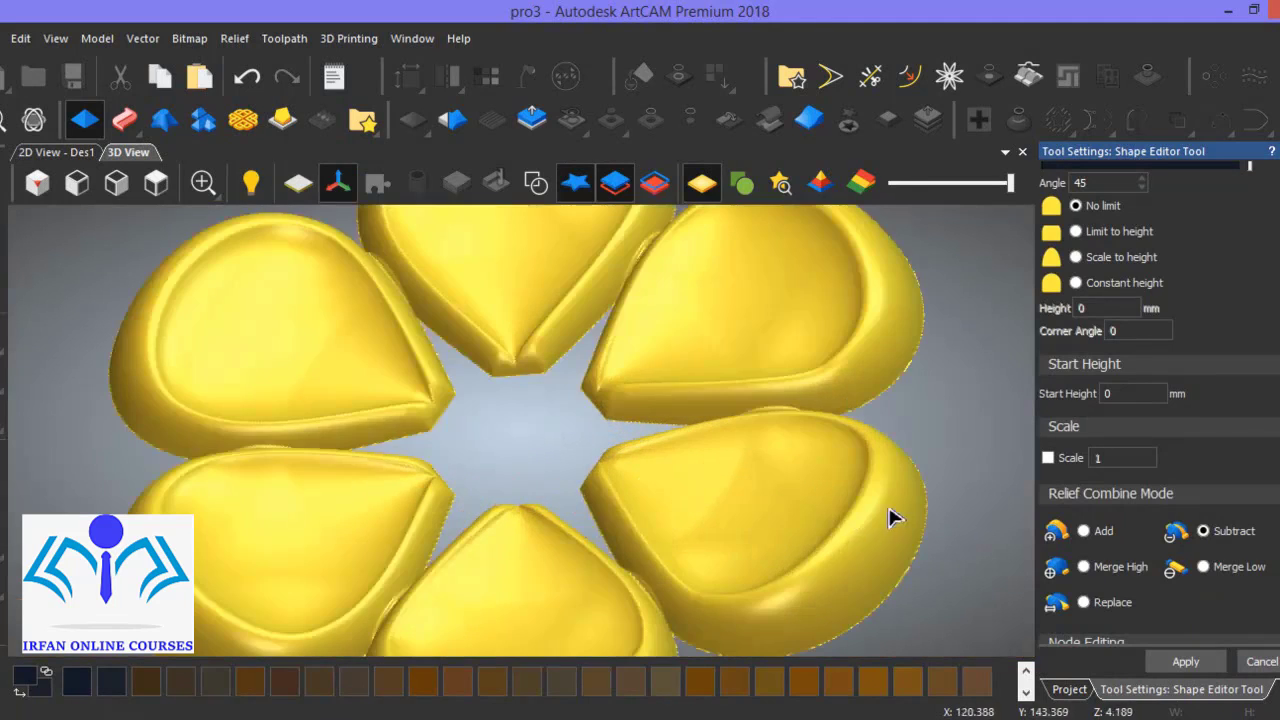
drag(888, 509, 371, 521)
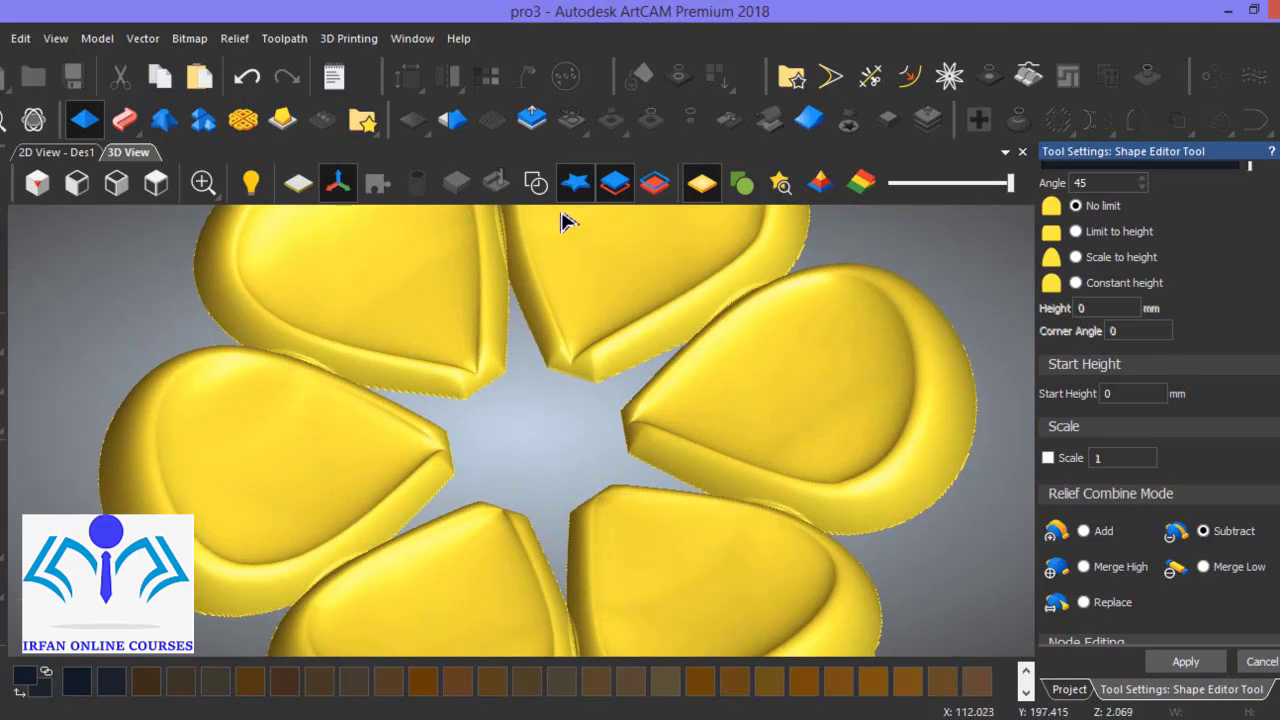
click(536, 183)
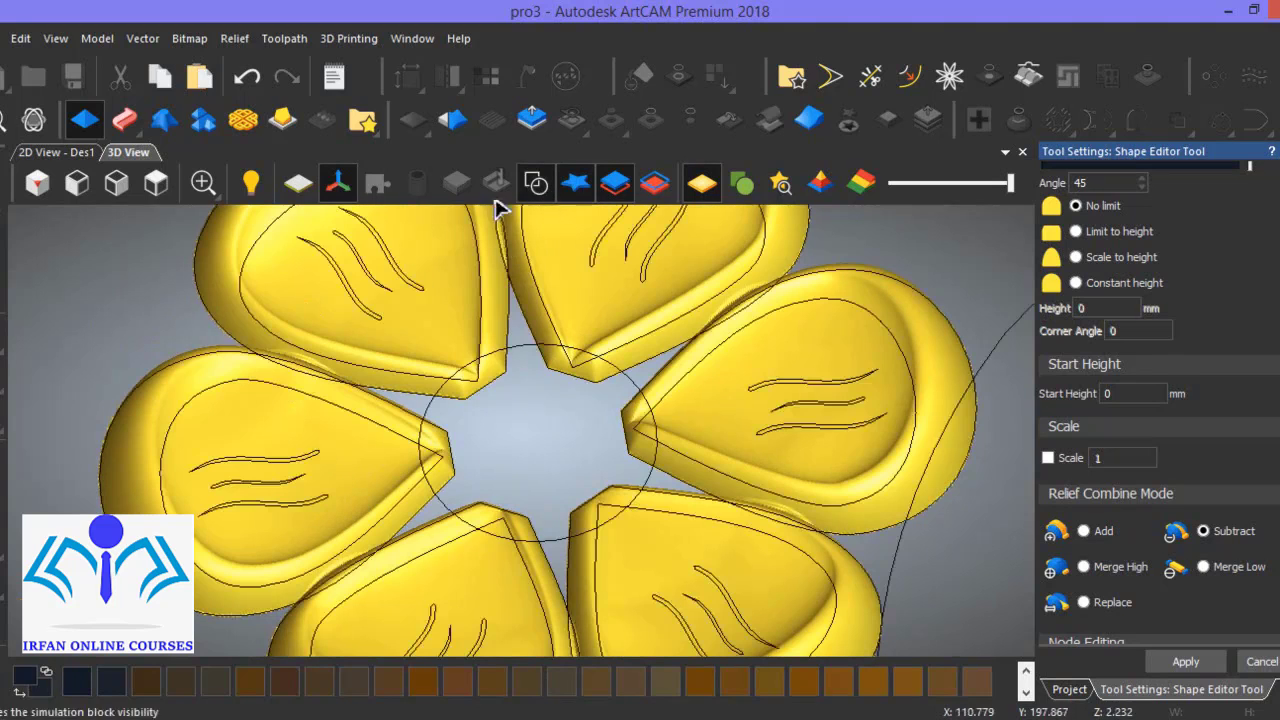
- Select the upper vein outline on the left petal, give it a Round profile and check its preview with the vectors hidden
click(285, 463)
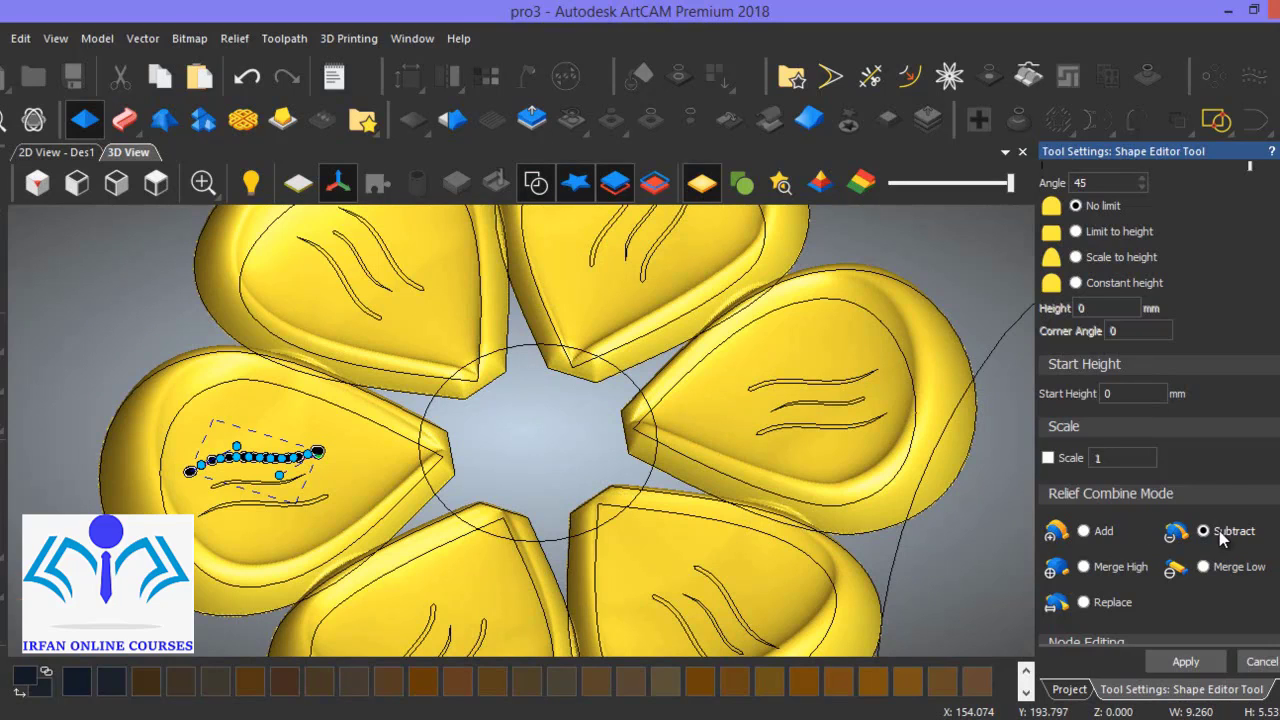
scroll(1158, 400, up, 5)
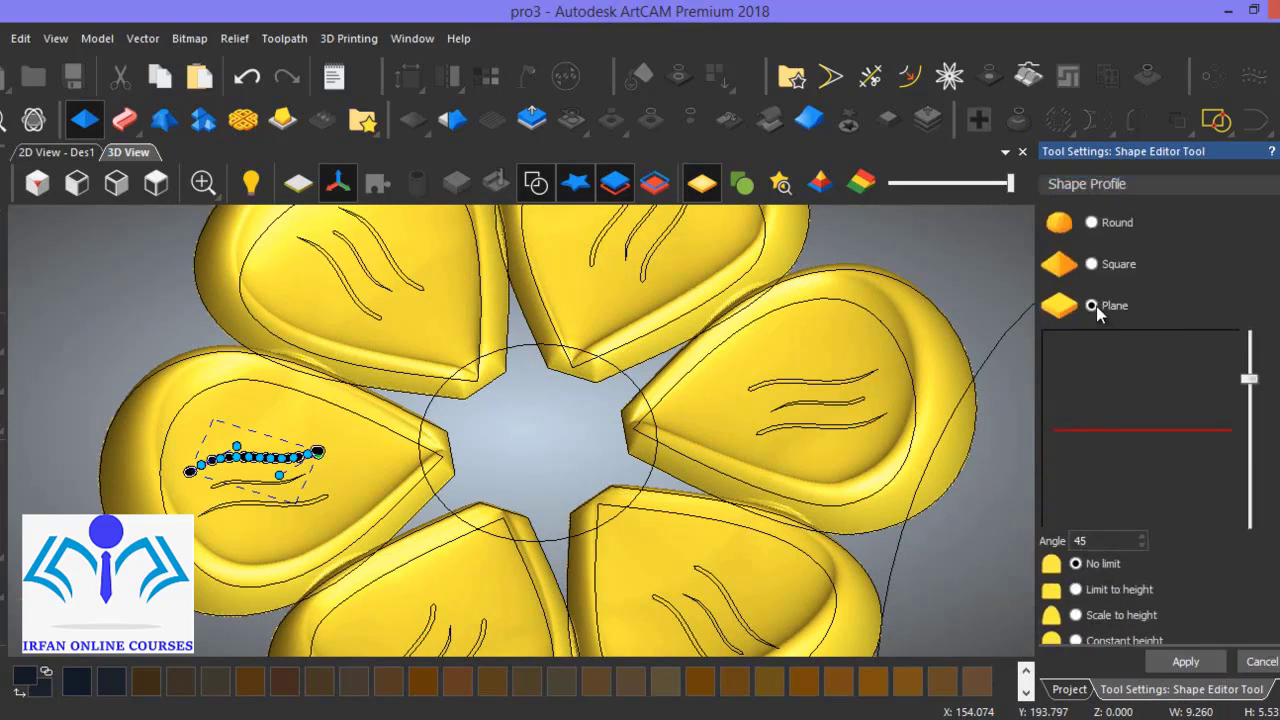
click(1091, 223)
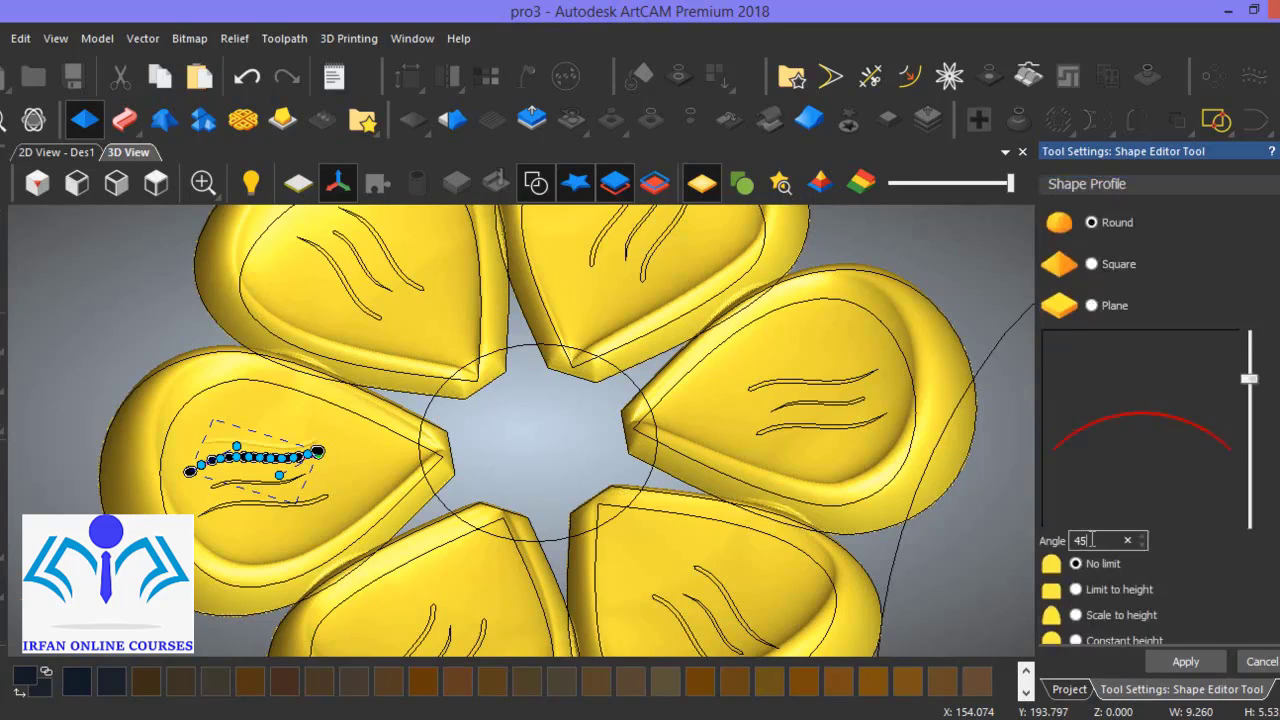
drag(1092, 540, 1071, 540)
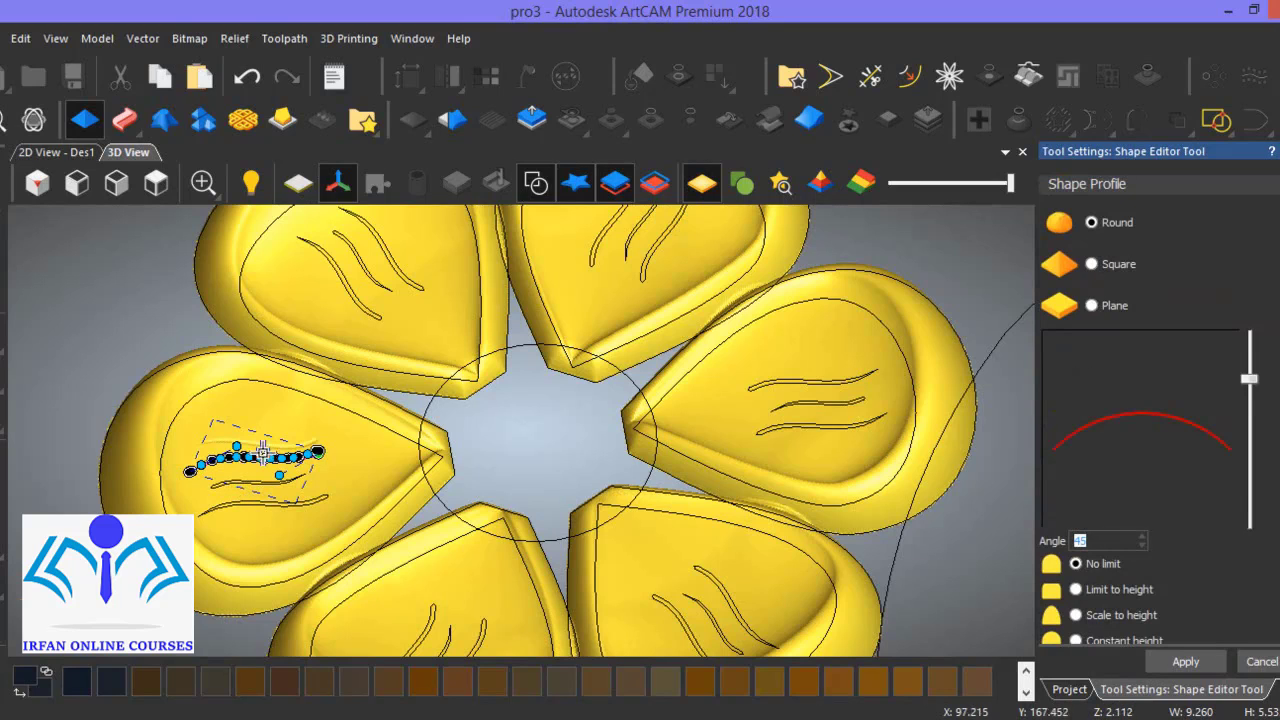
scroll(320, 420, up, 3)
click(536, 183)
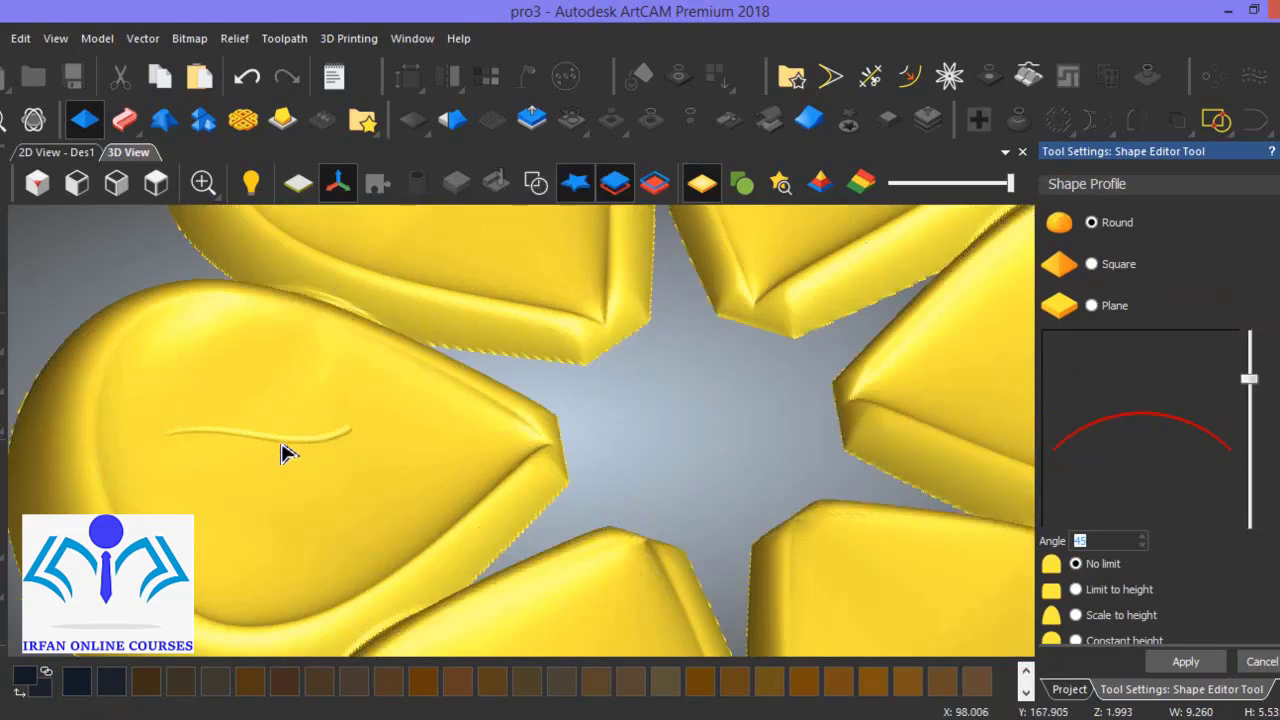
scroll(283, 453, up, 5)
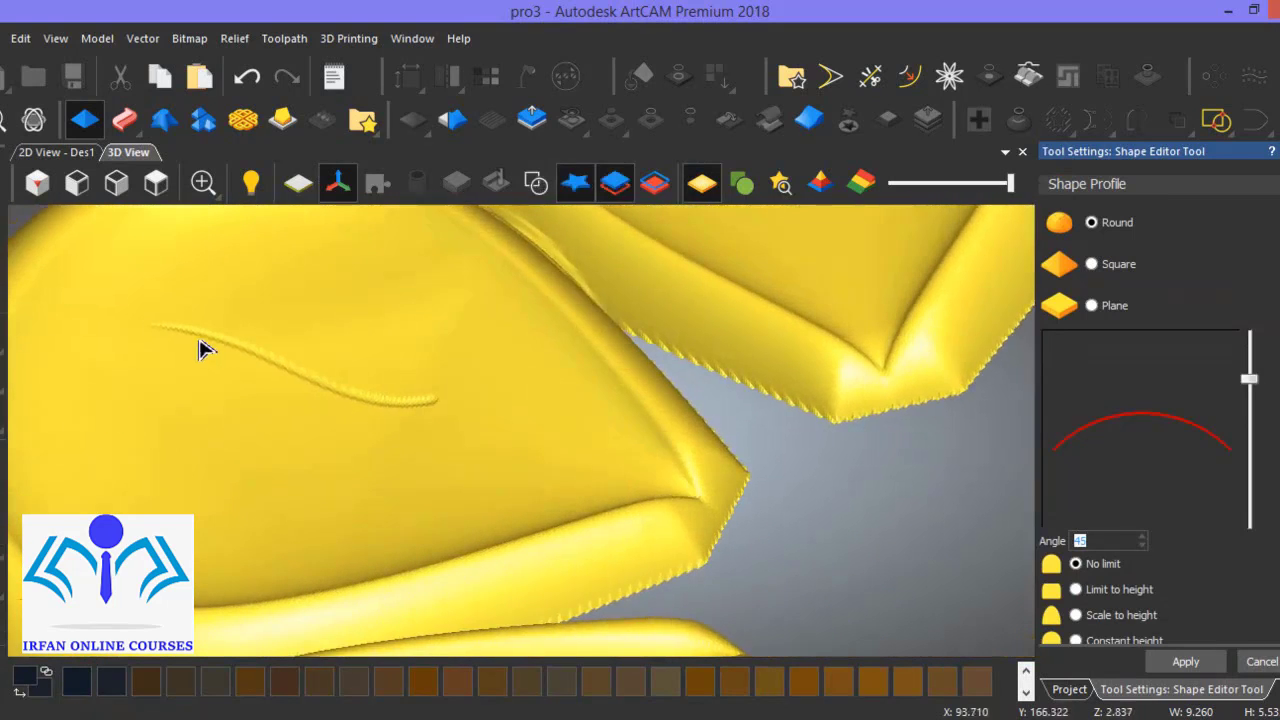
scroll(386, 429, down, 5)
scroll(400, 486, up, 3)
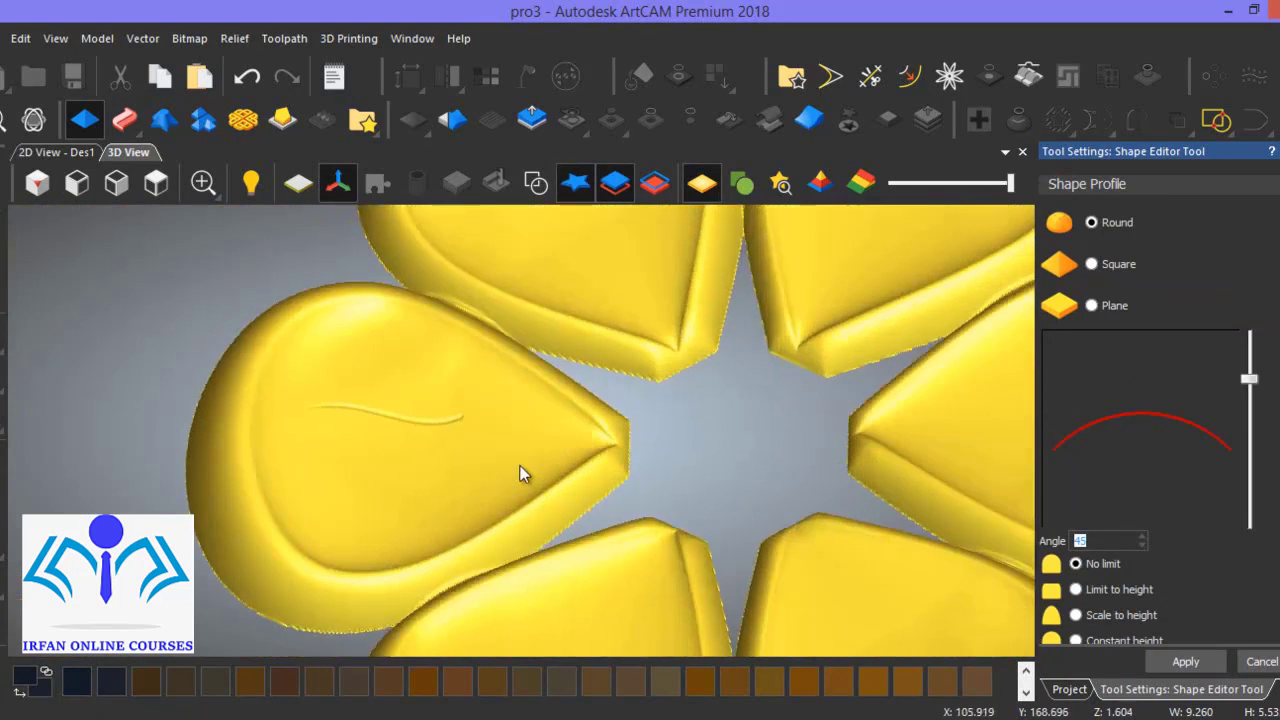
click(533, 183)
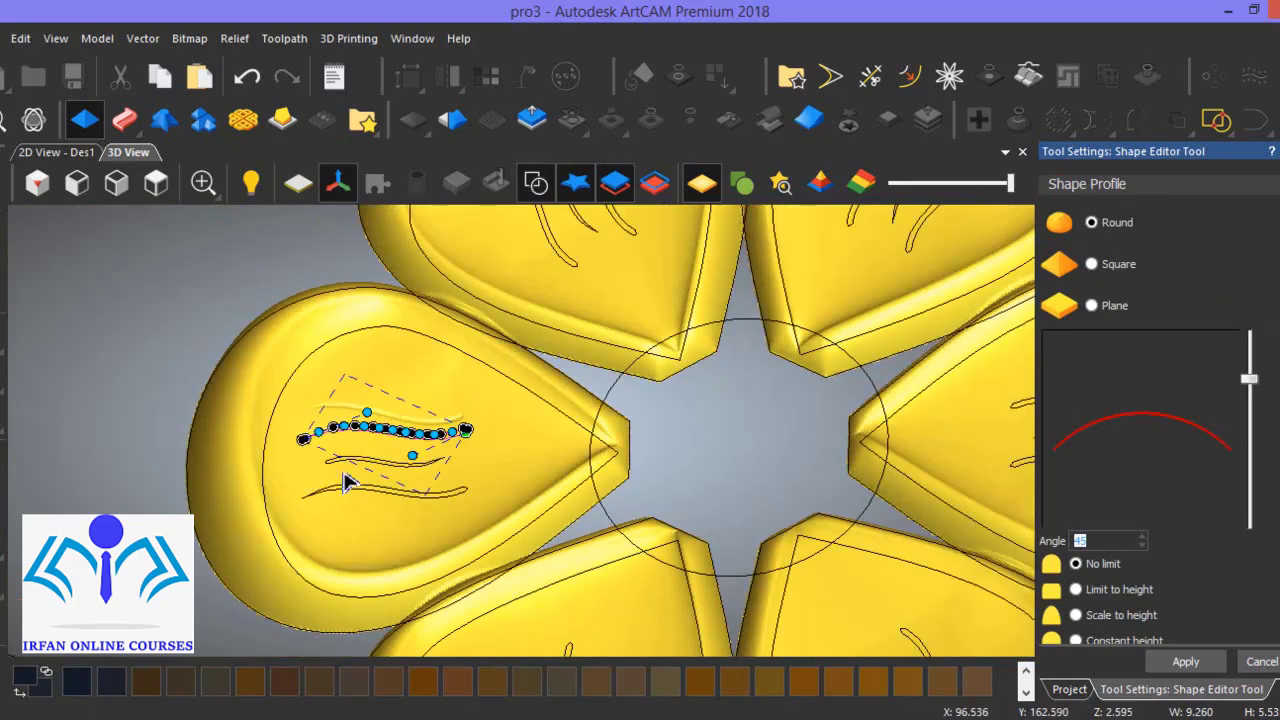
- Add the left petal's two remaining vein outlines and all vein outlines on the two upper petals to the selection
shift+click(342, 466)
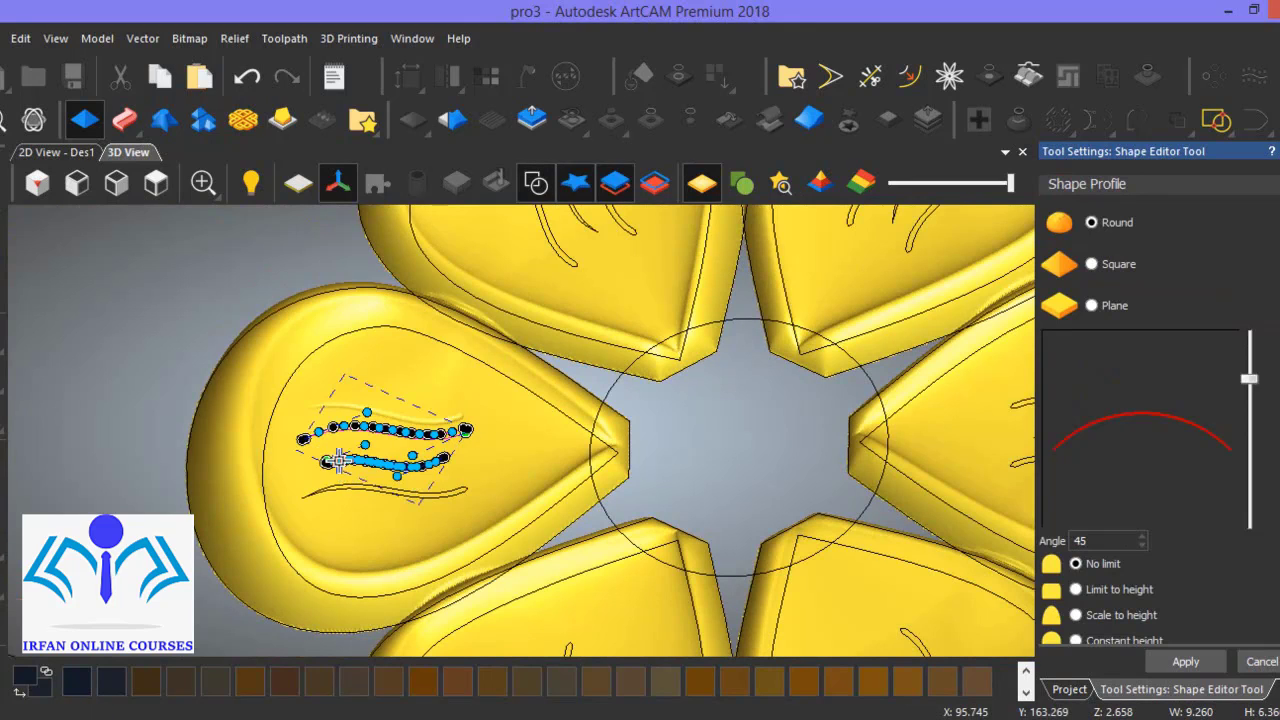
shift+click(343, 490)
shift+click(571, 258)
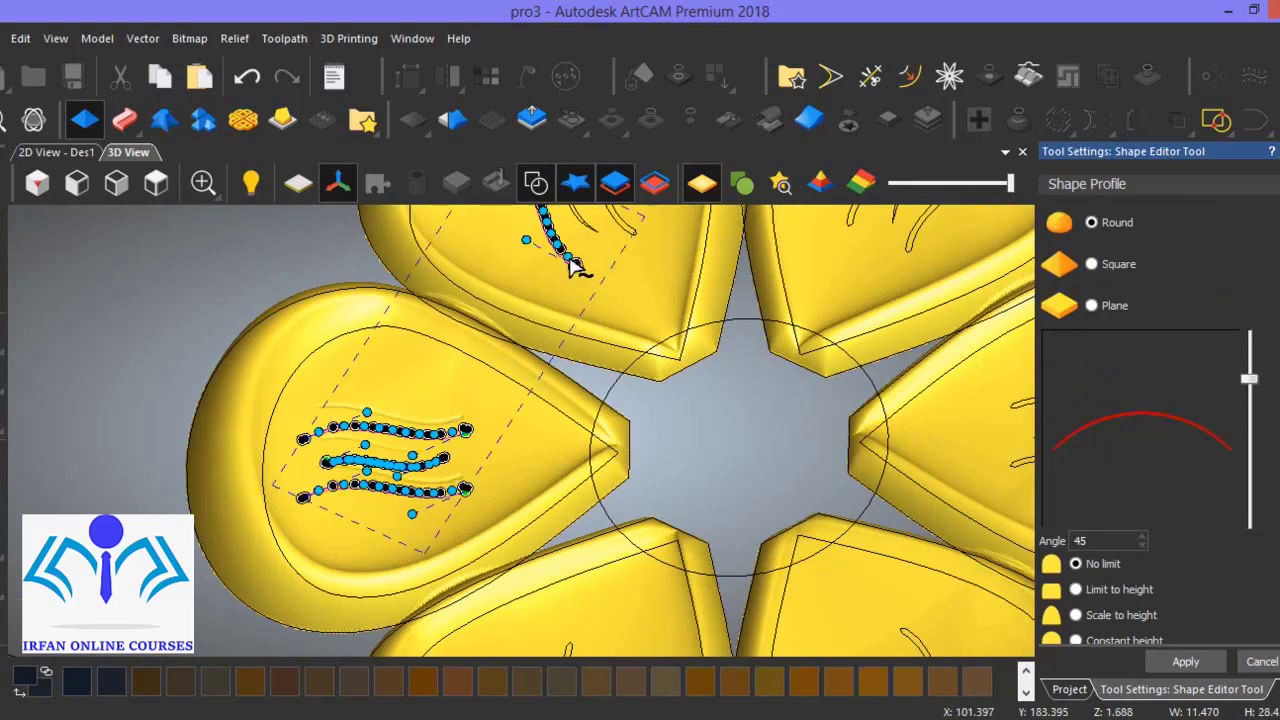
shift+click(590, 226)
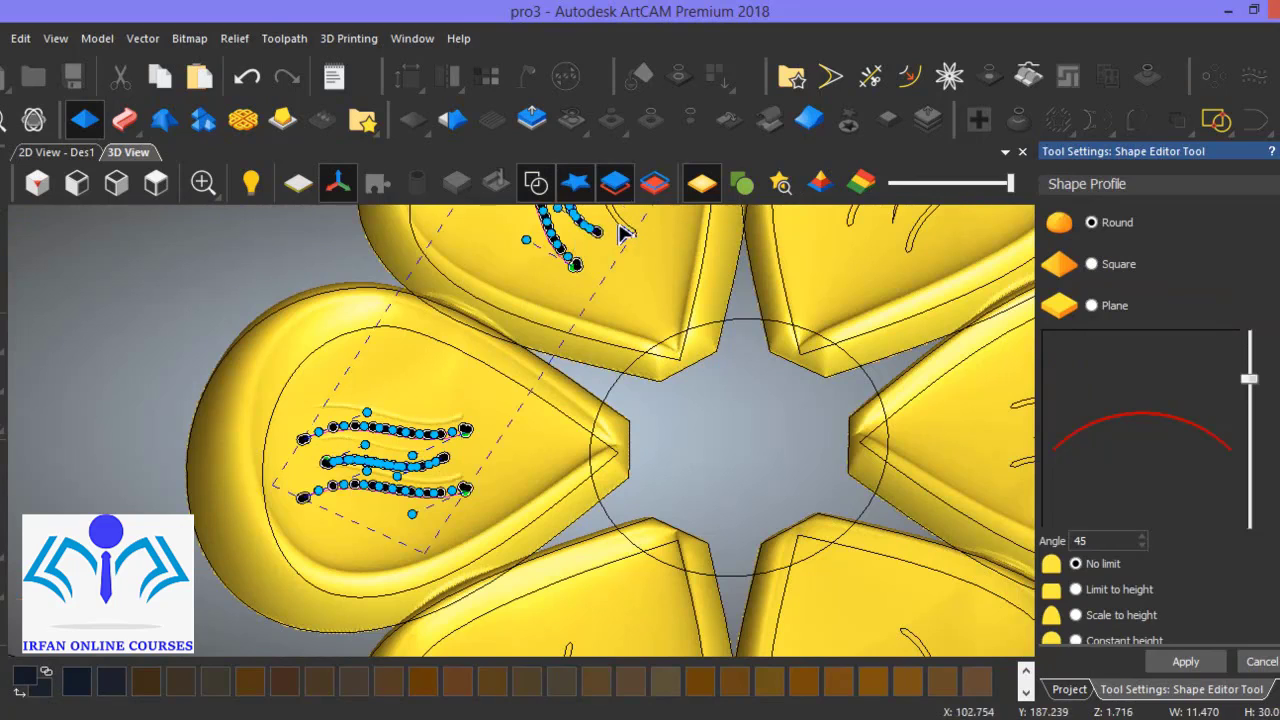
shift+click(626, 226)
shift+click(852, 224)
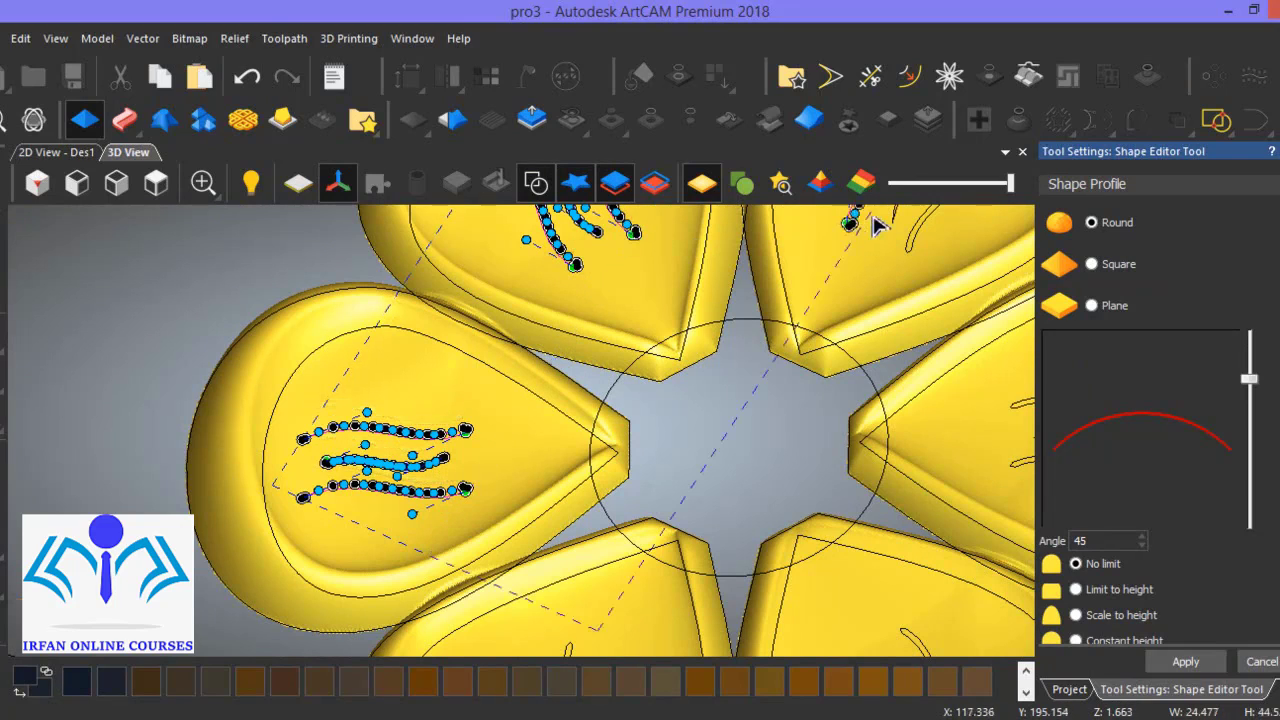
shift+click(906, 230)
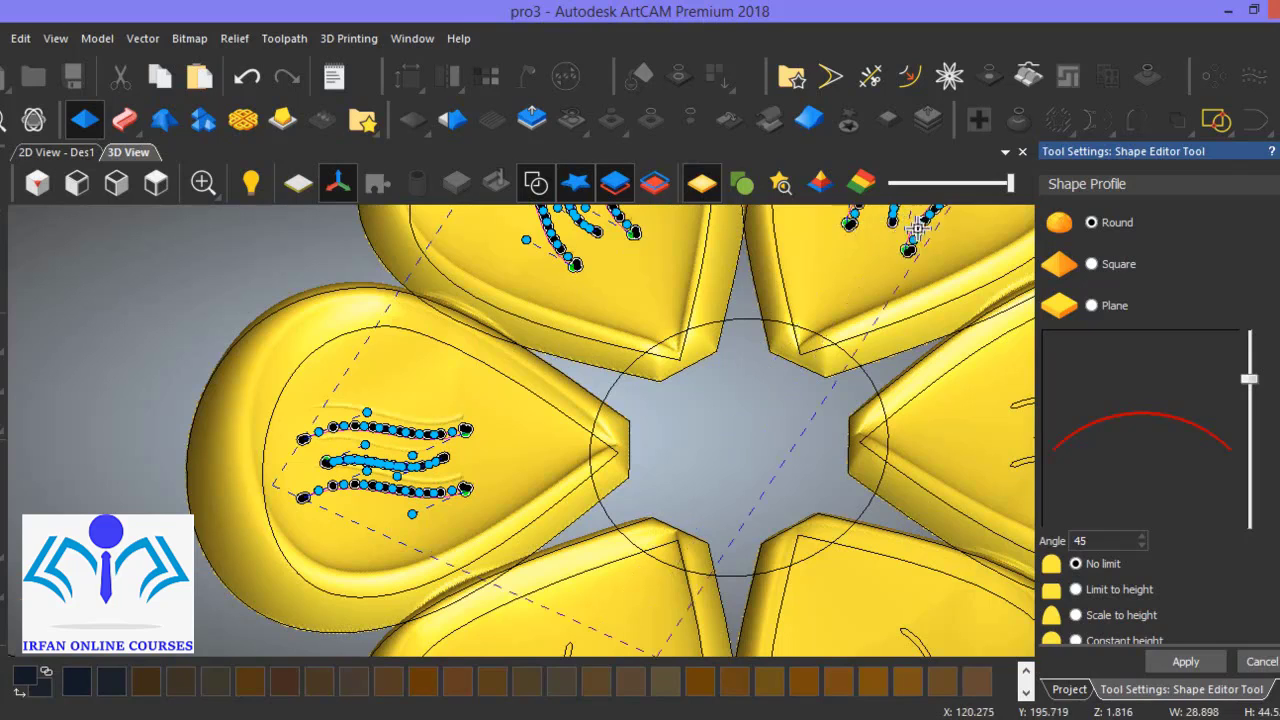
- Add the three vein outlines on the right petal and on each of the two lower petals to the selection
scroll(908, 448, down, 4)
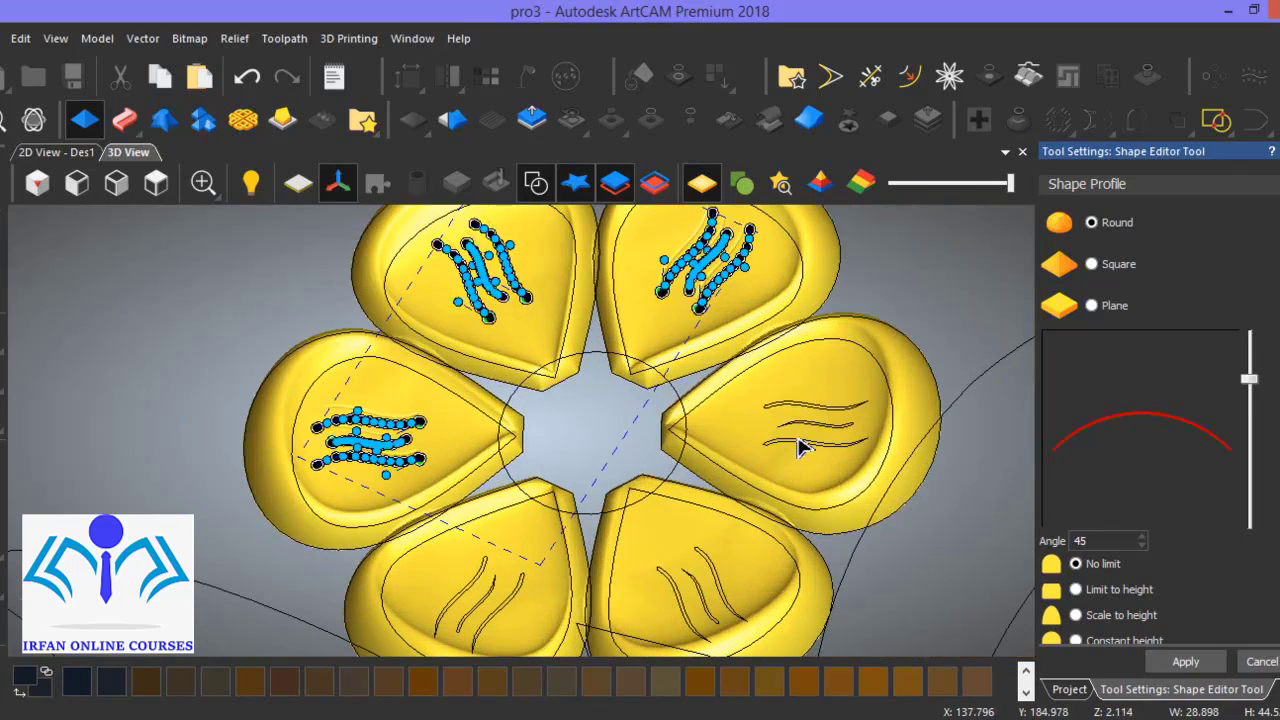
shift+click(800, 447)
shift+click(815, 424)
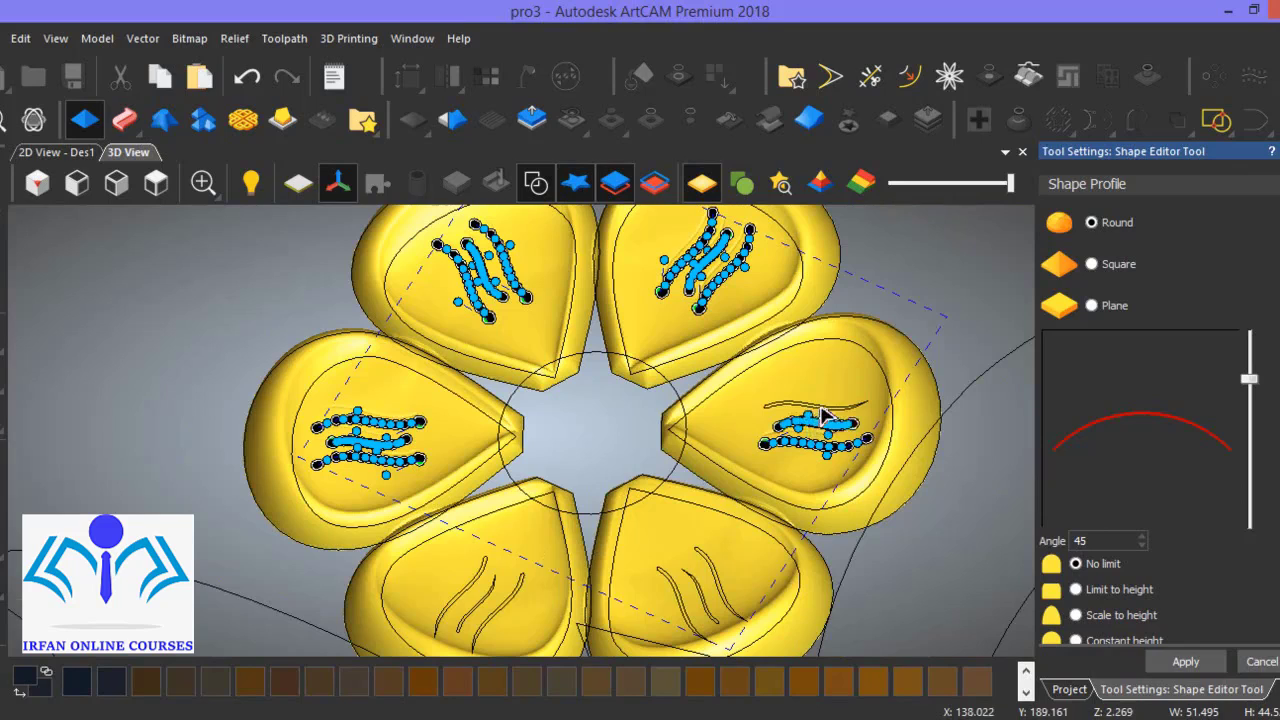
shift+click(821, 409)
shift+click(680, 597)
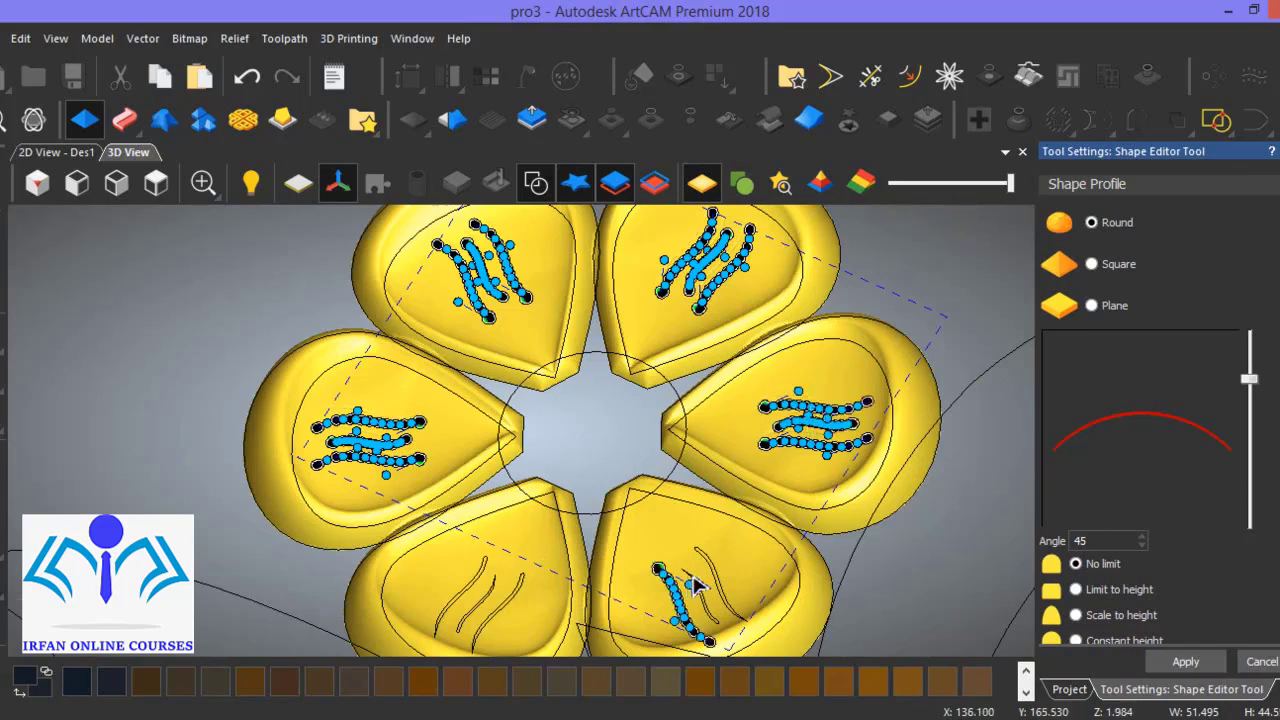
shift+click(716, 588)
shift+click(730, 580)
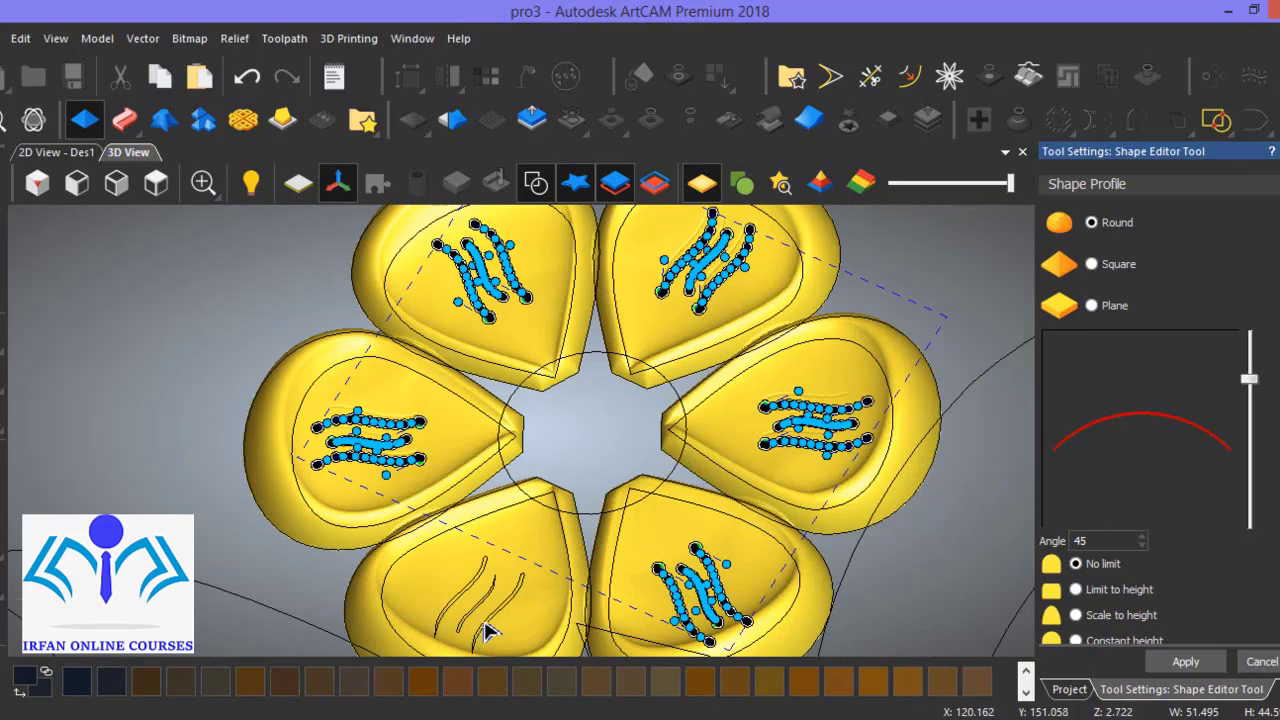
shift+click(489, 608)
shift+click(477, 600)
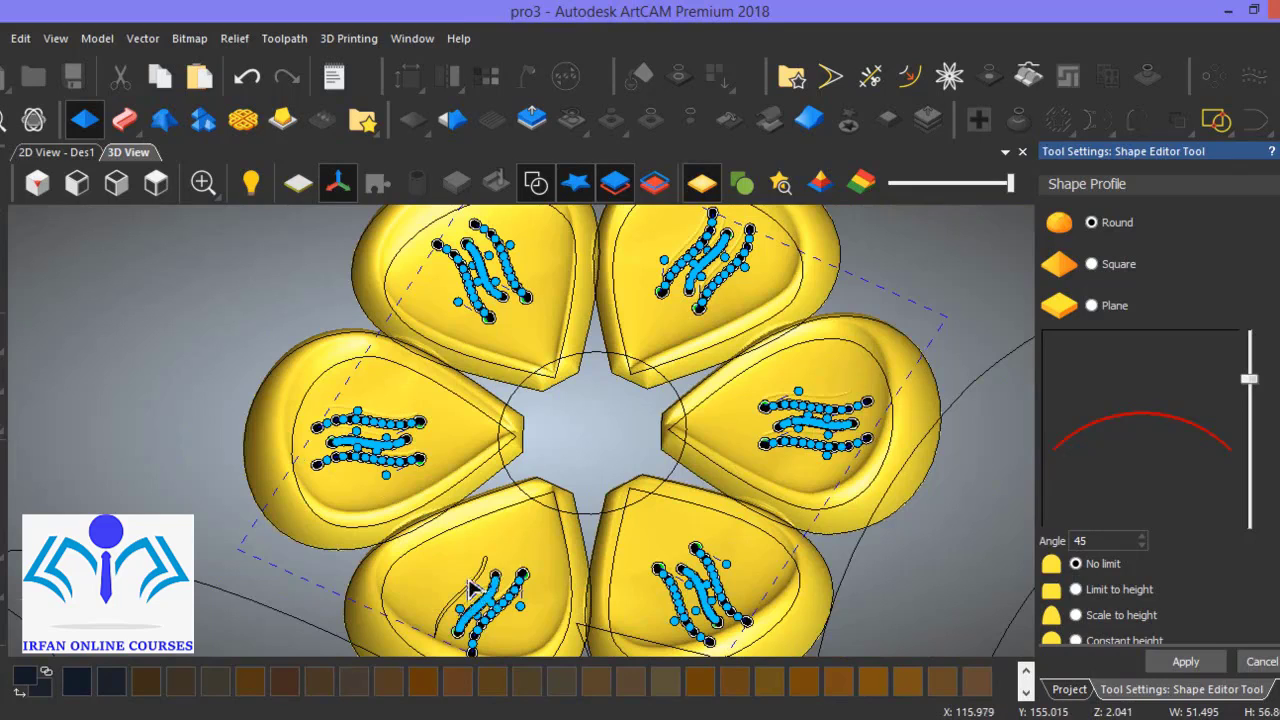
shift+click(469, 583)
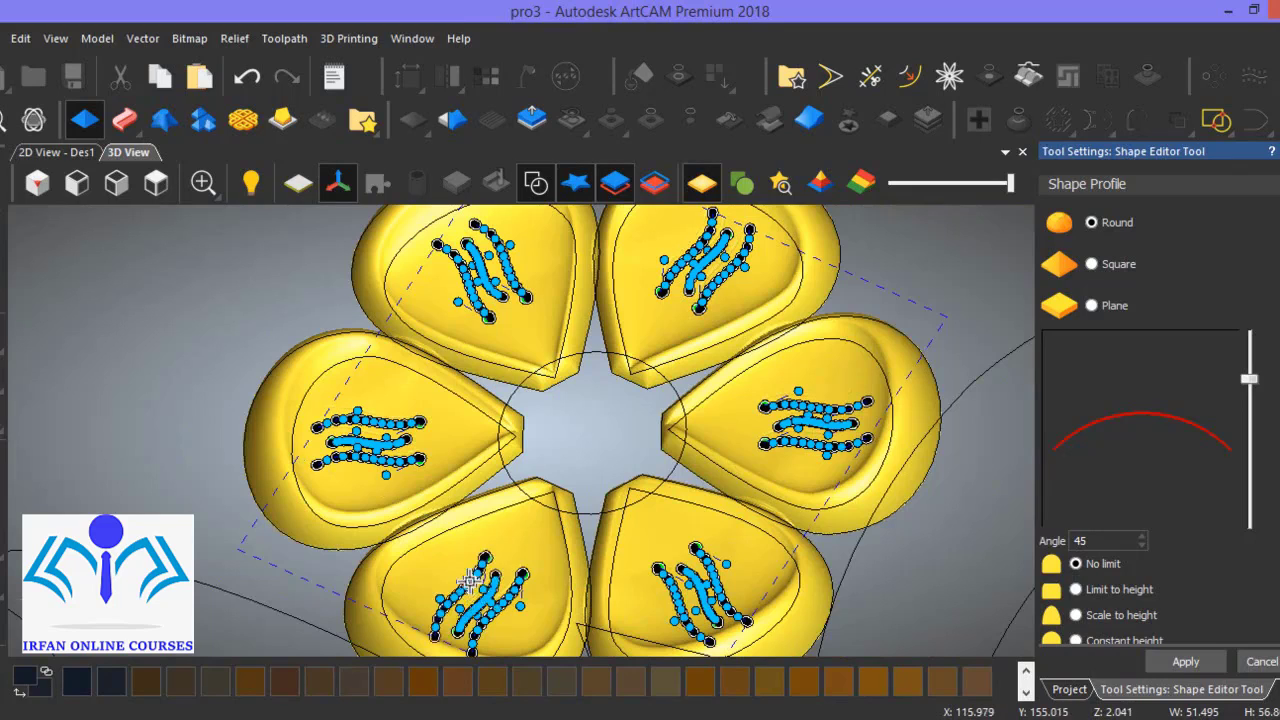
- Apply the Round shape at angle 45 to the selected vein outlines and check the petals with the vectors hidden
click(1188, 663)
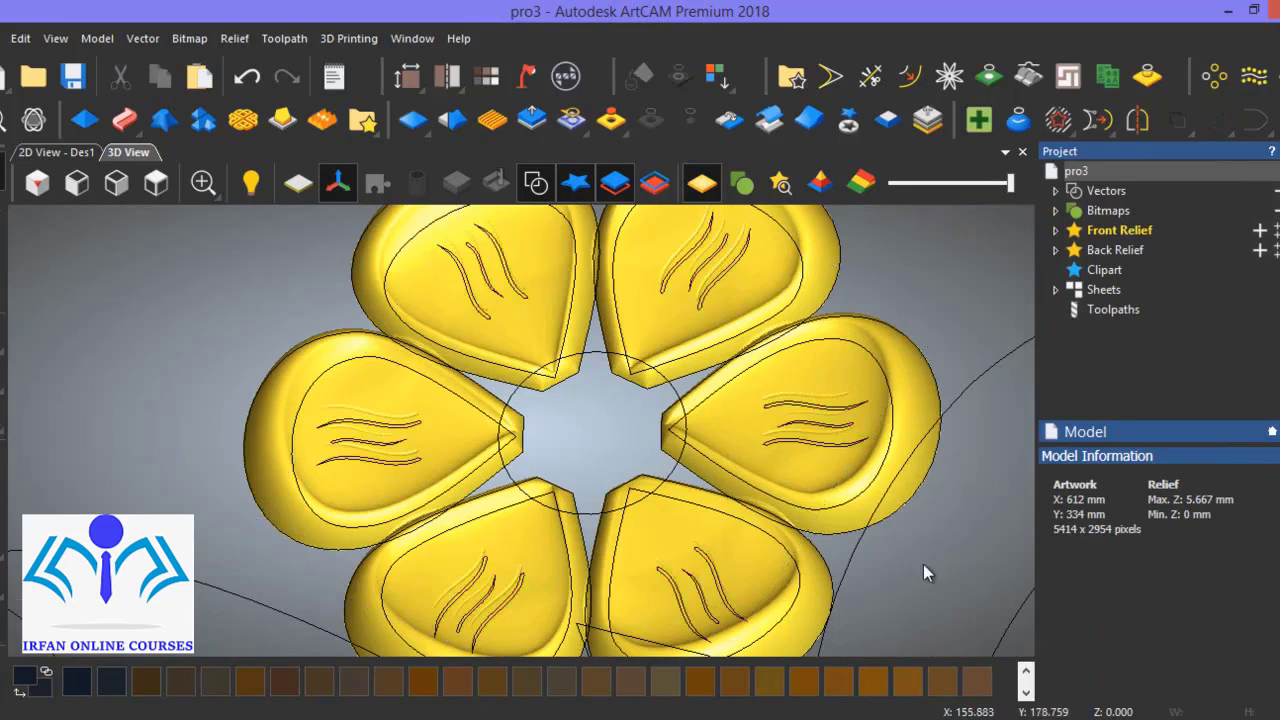
click(535, 182)
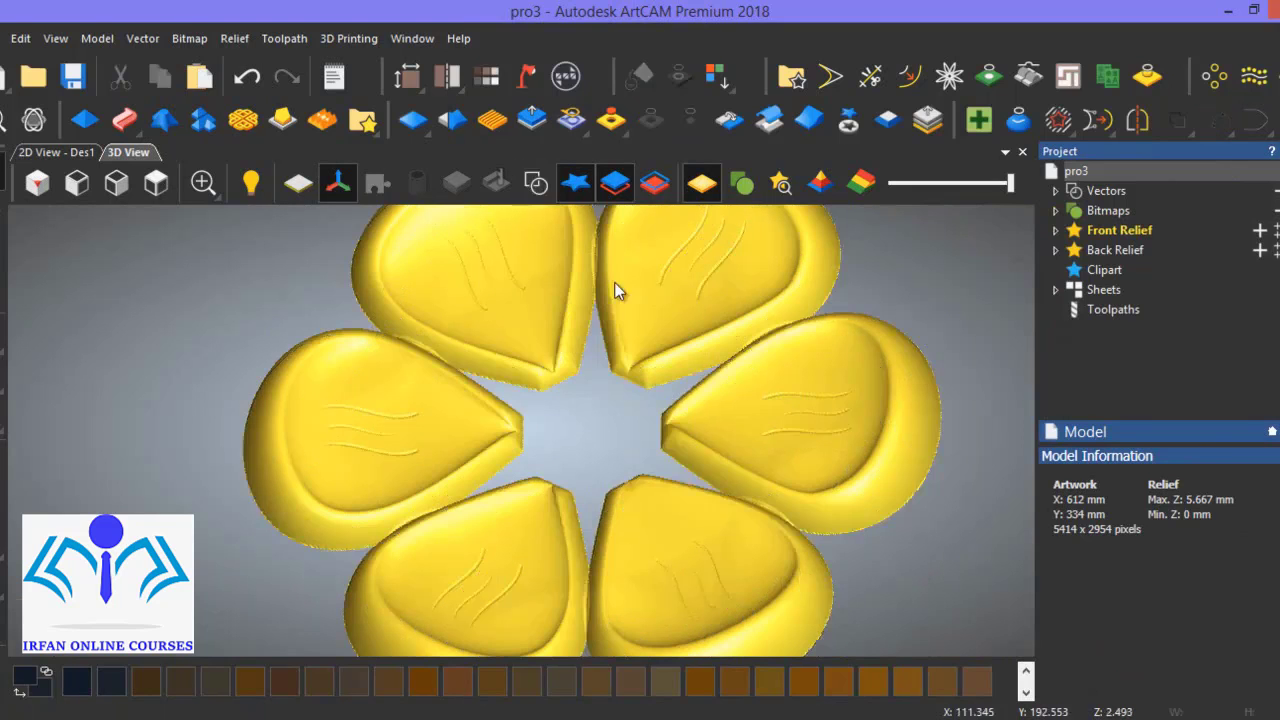
drag(628, 563, 566, 472)
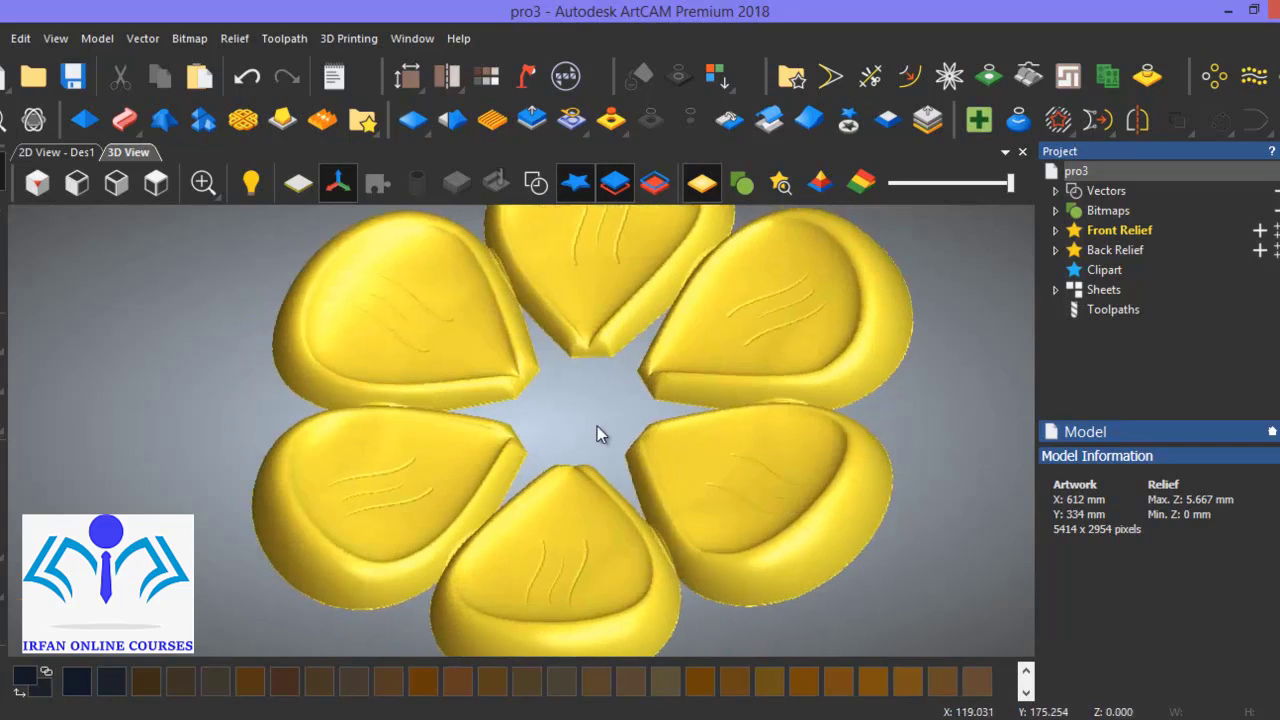
drag(671, 397, 674, 494)
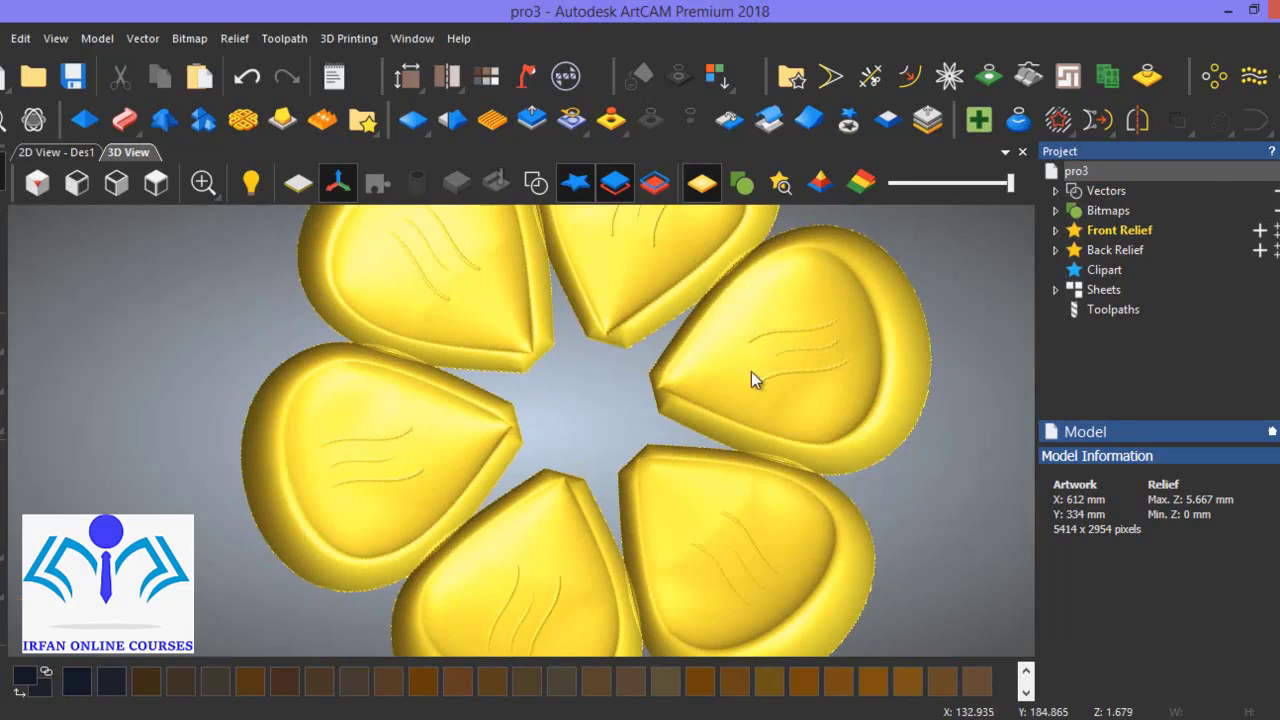
- Show the vectors, select the flower's centre circle and give it a Round profile at angle 60 in Merge High mode
click(537, 184)
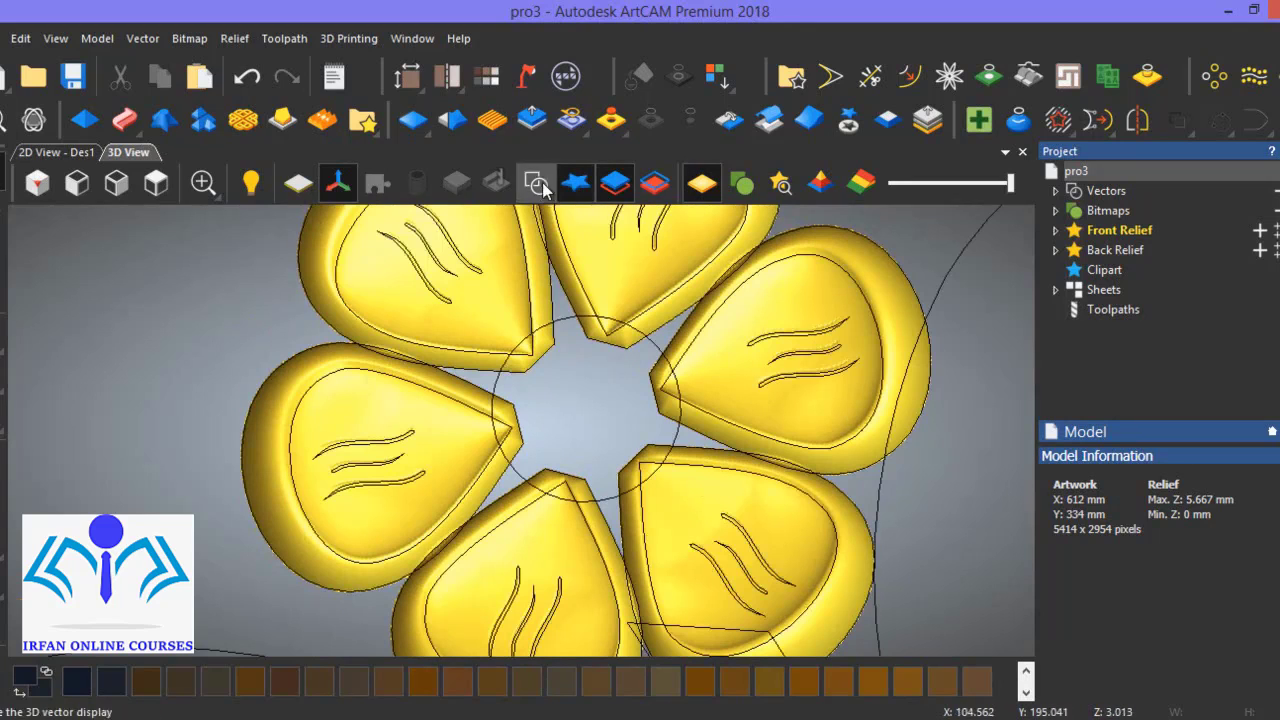
click(657, 350)
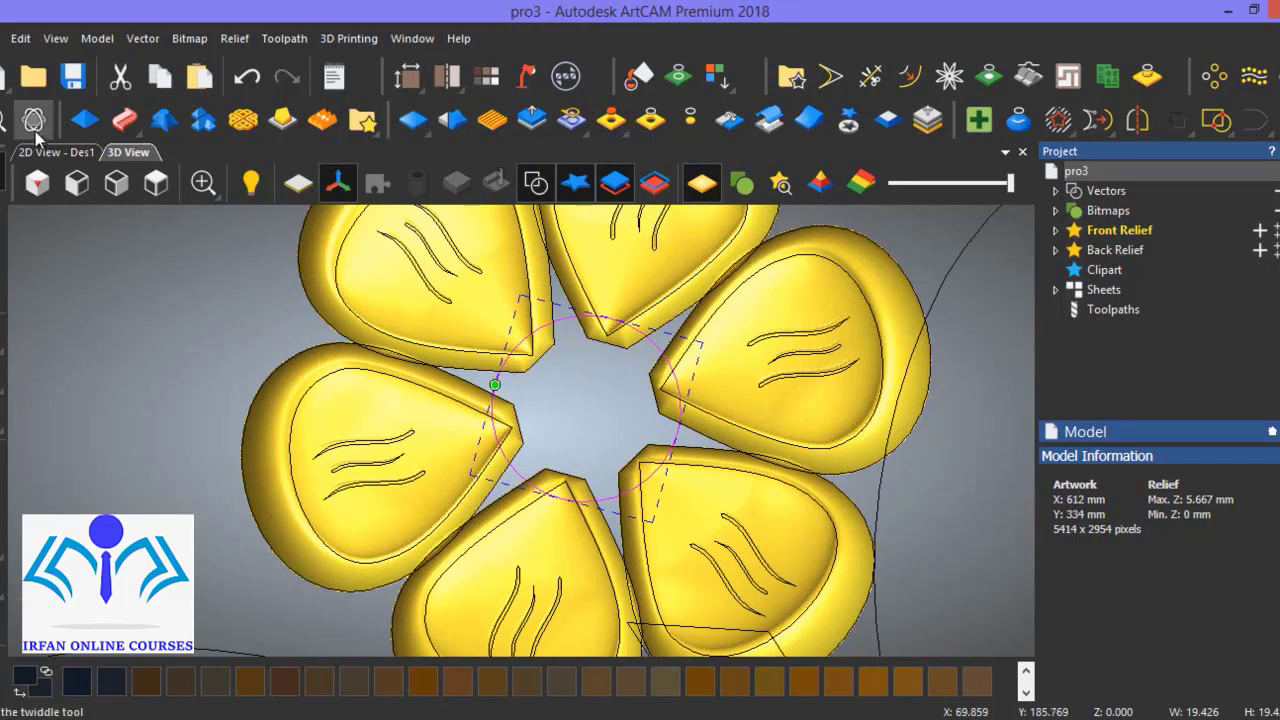
click(80, 122)
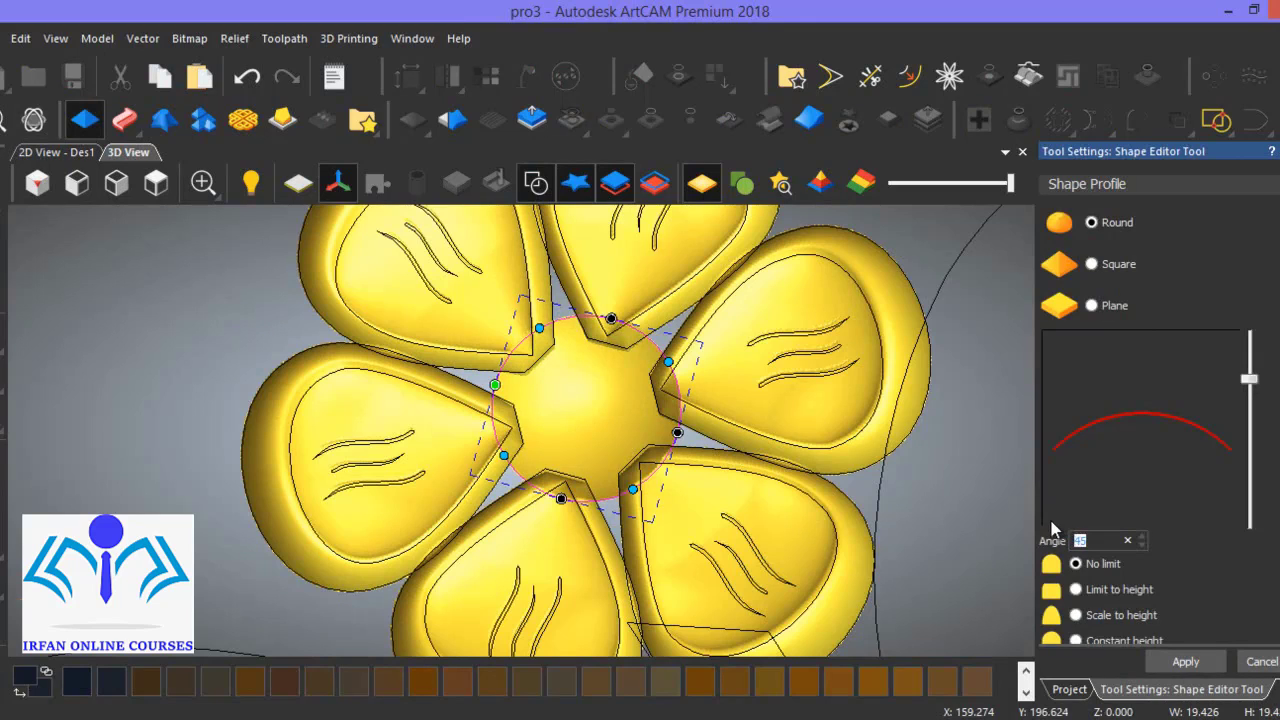
text(60)
middle_drag(681, 514, 768, 330)
scroll(1159, 428, down, 5)
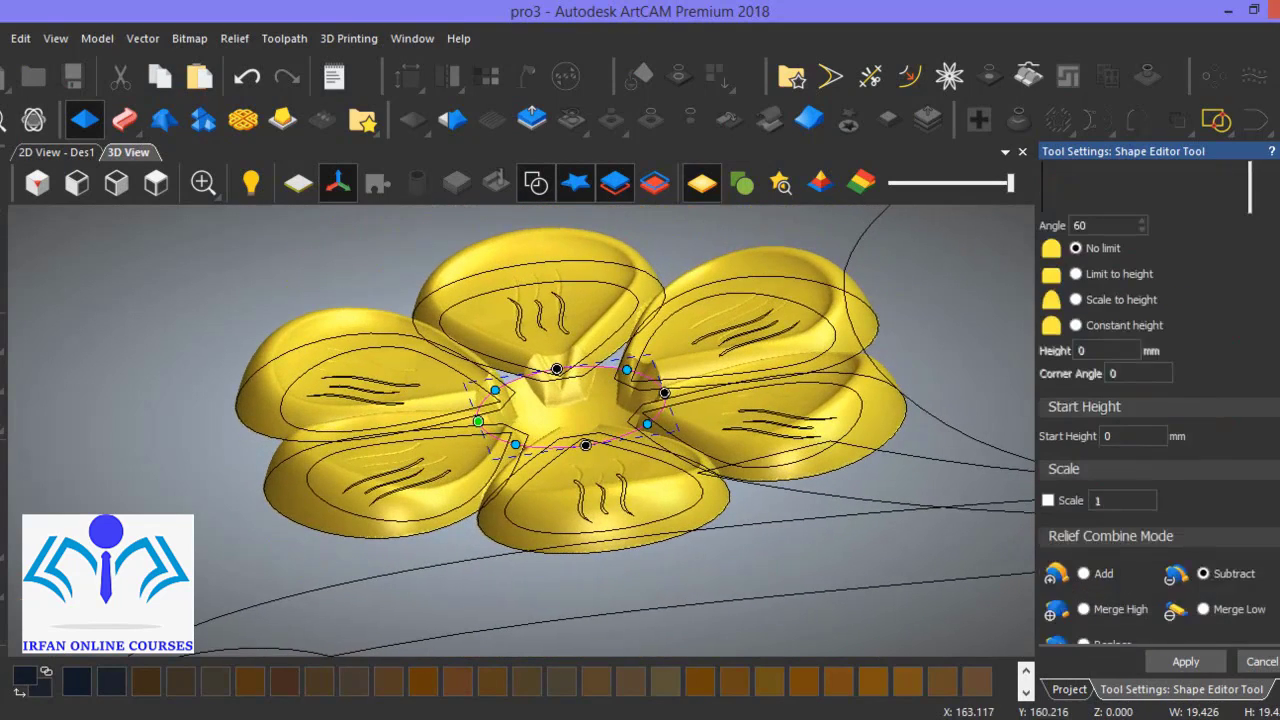
click(1085, 574)
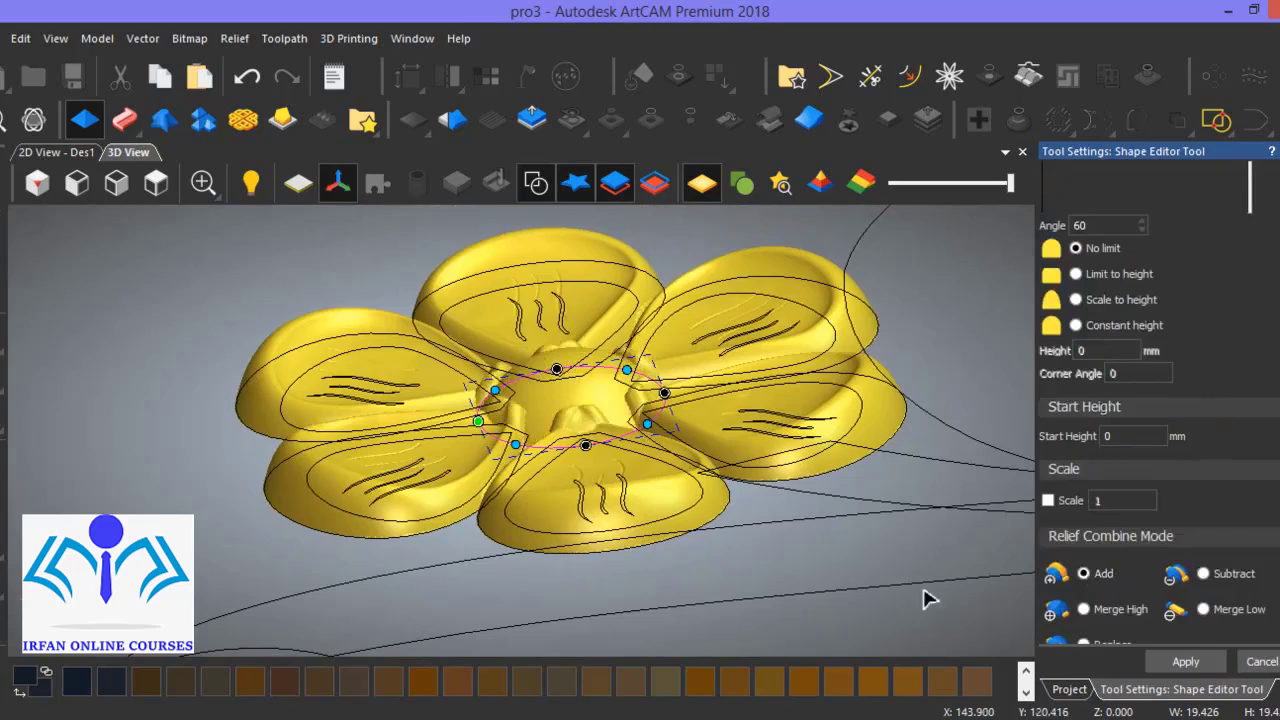
scroll(1106, 454, down, 3)
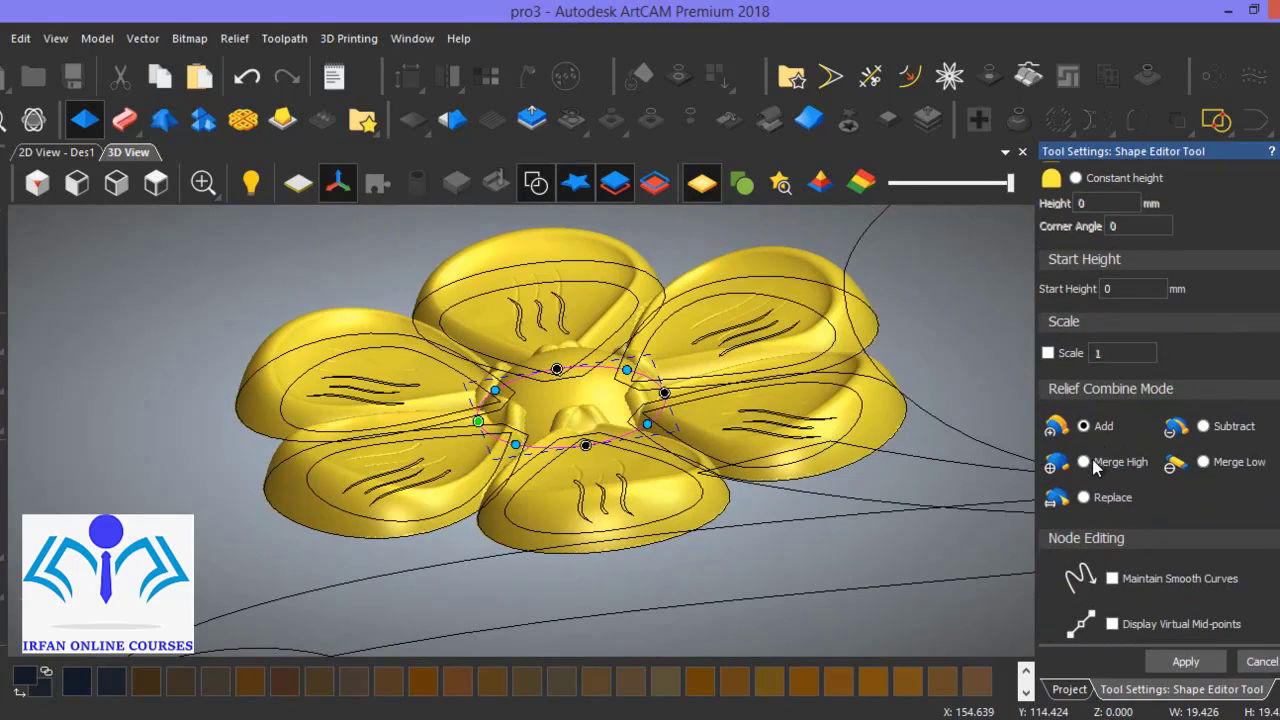
click(1094, 465)
- Check the domed centre's preview from several angles with the vectors hidden, and apply the shape
drag(663, 366, 797, 473)
click(540, 184)
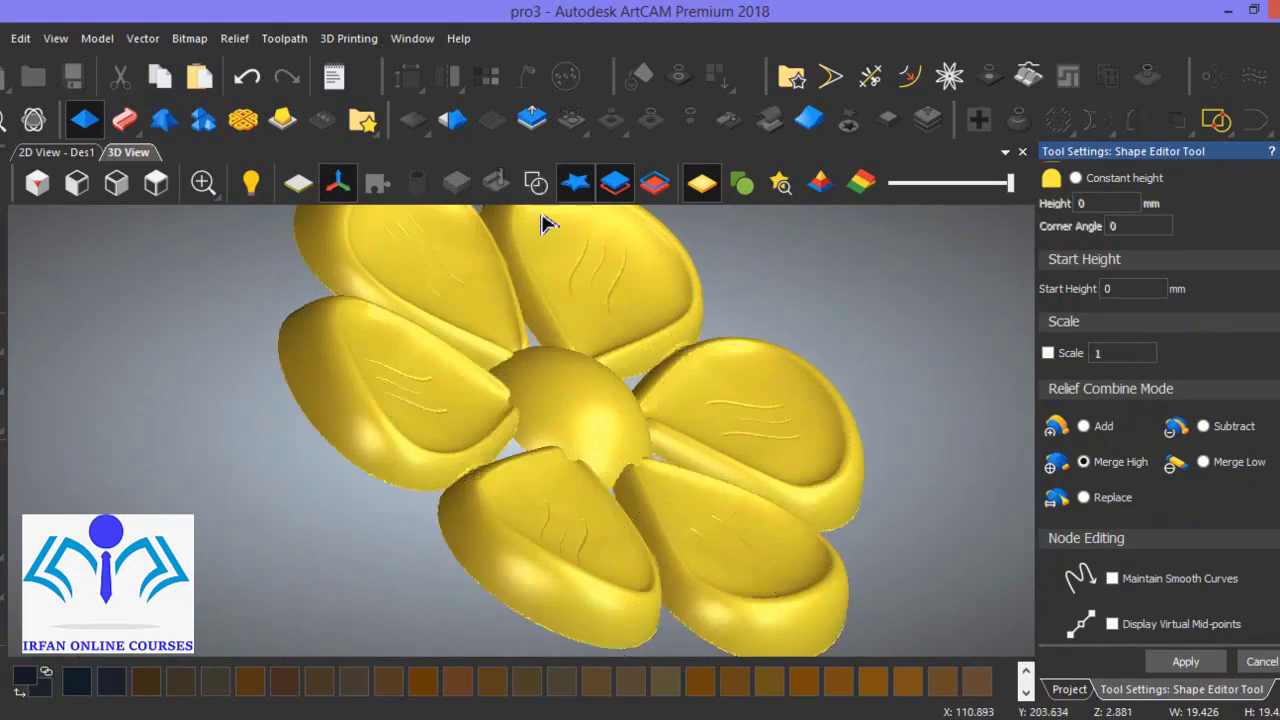
drag(541, 222, 514, 362)
drag(427, 460, 445, 413)
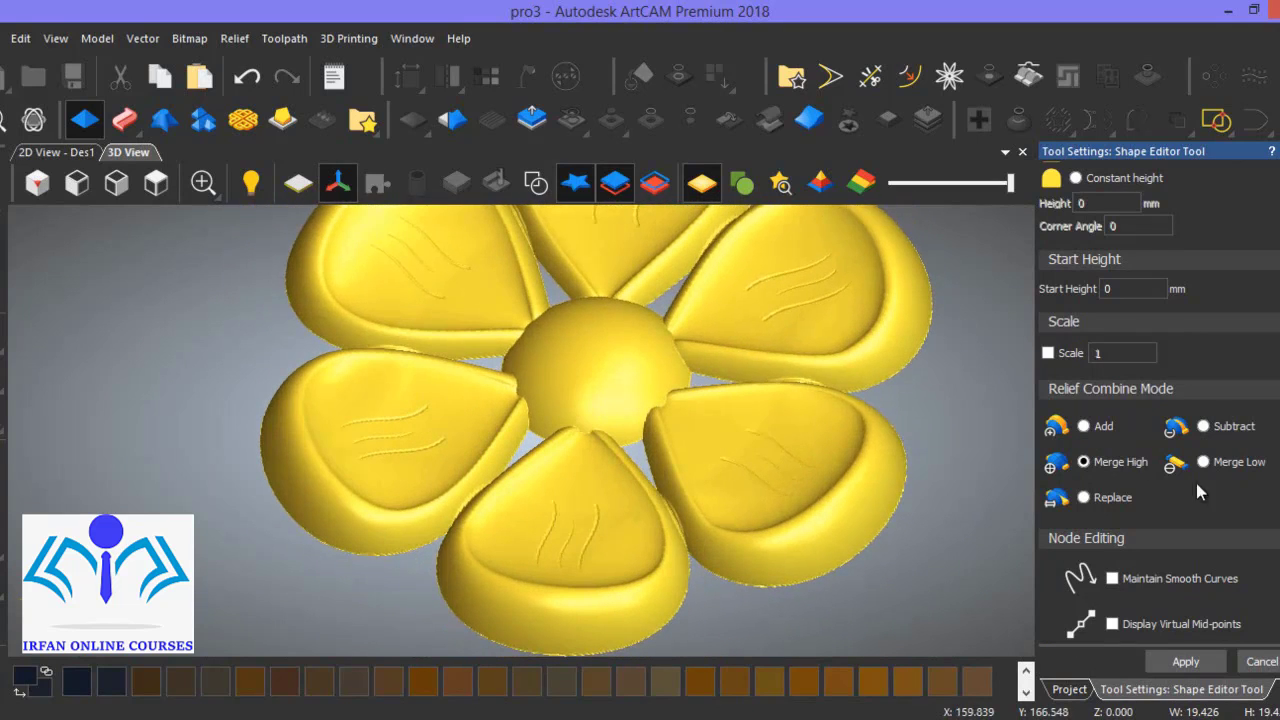
click(1262, 661)
- Examine the flower's petals and domed centre from several angles and distances, with and without the vectors and zero plane
scroll(900, 440, down, 5)
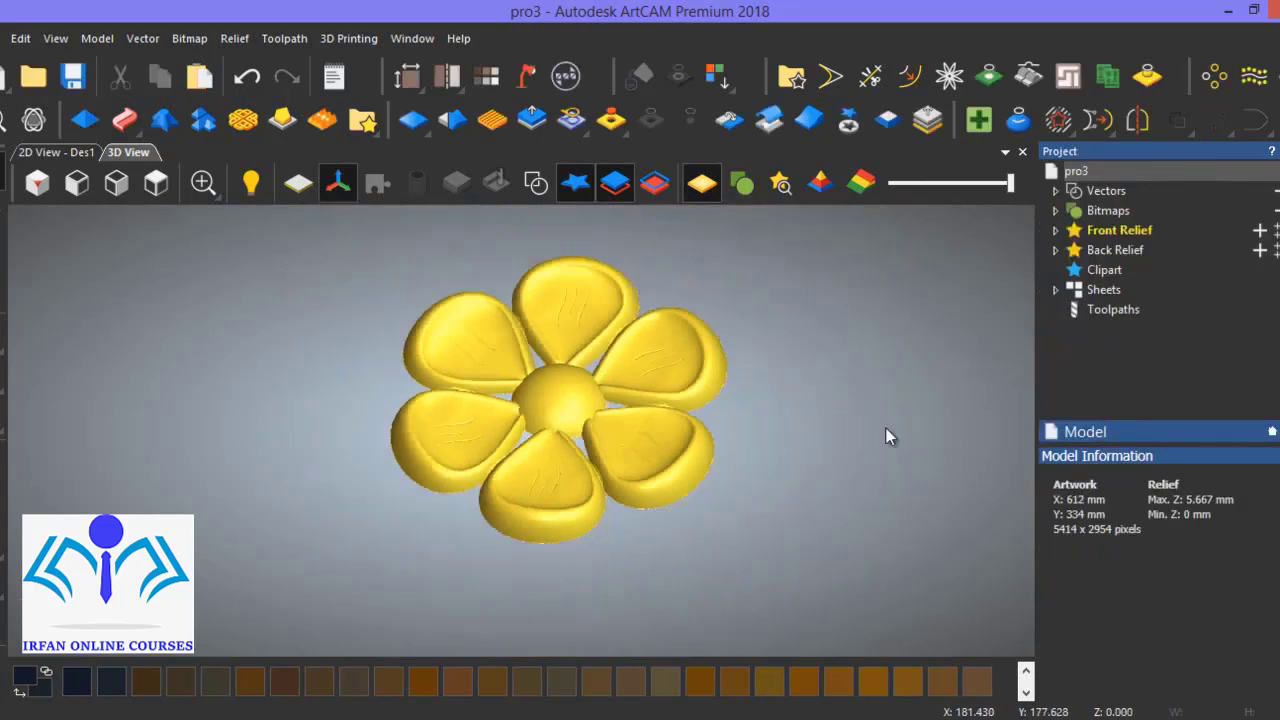
click(536, 184)
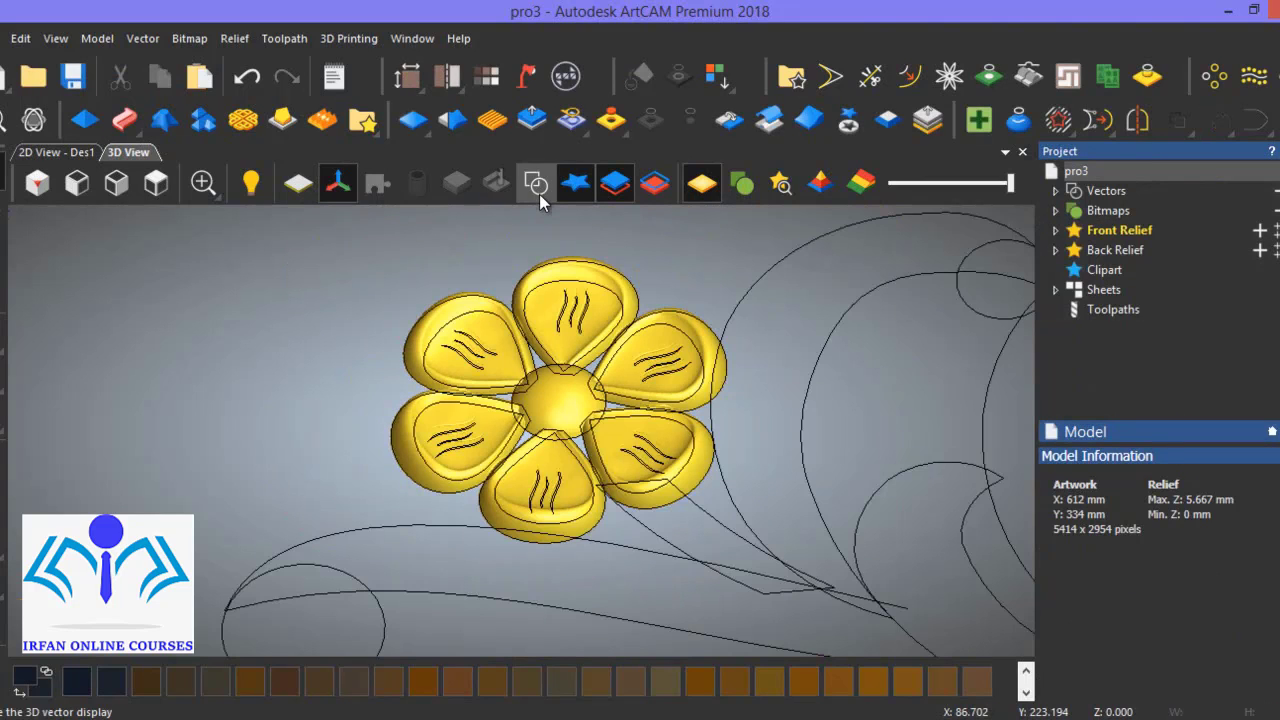
click(300, 185)
click(300, 185)
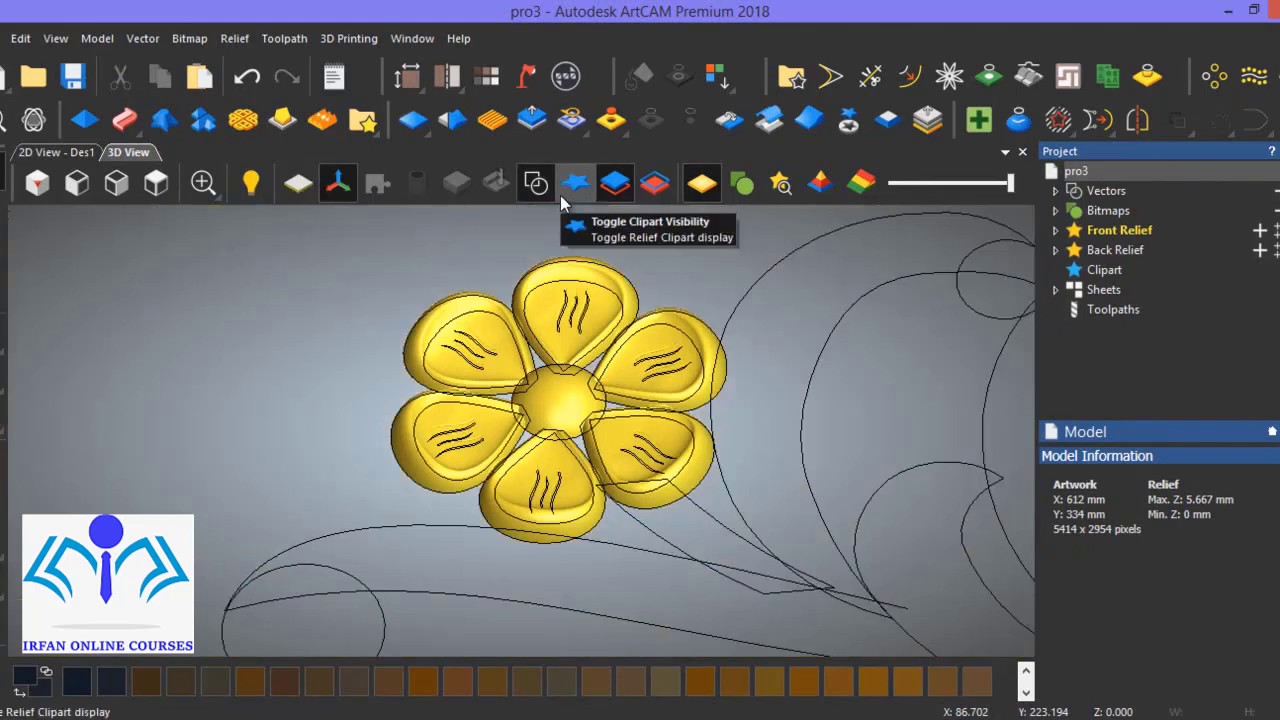
click(528, 193)
scroll(558, 441, up, 6)
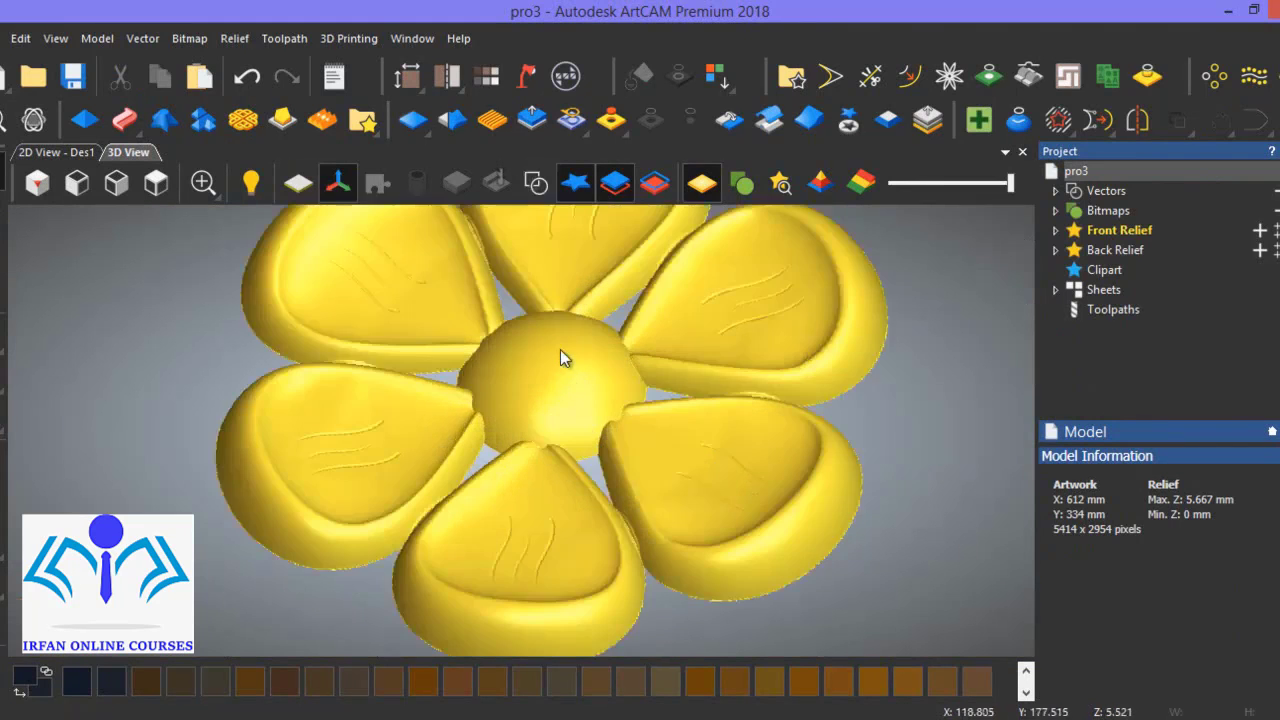
scroll(538, 479, down, 1)
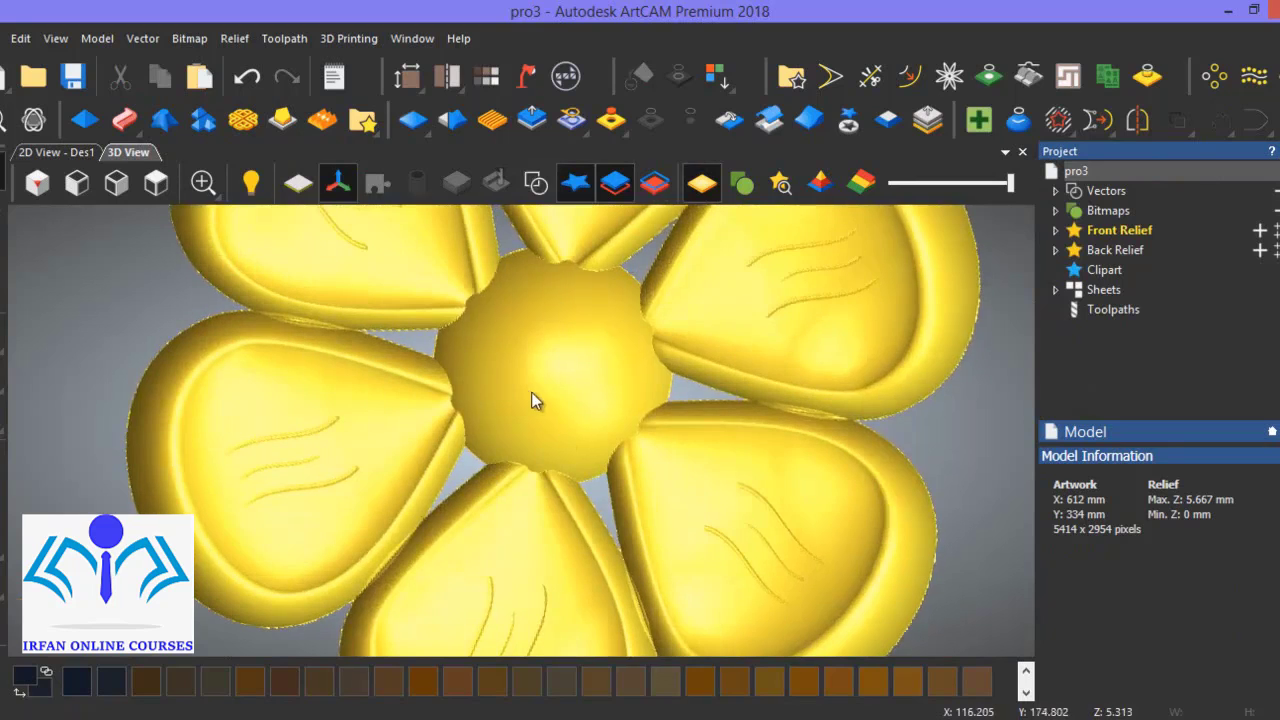
scroll(533, 405, down, 4)
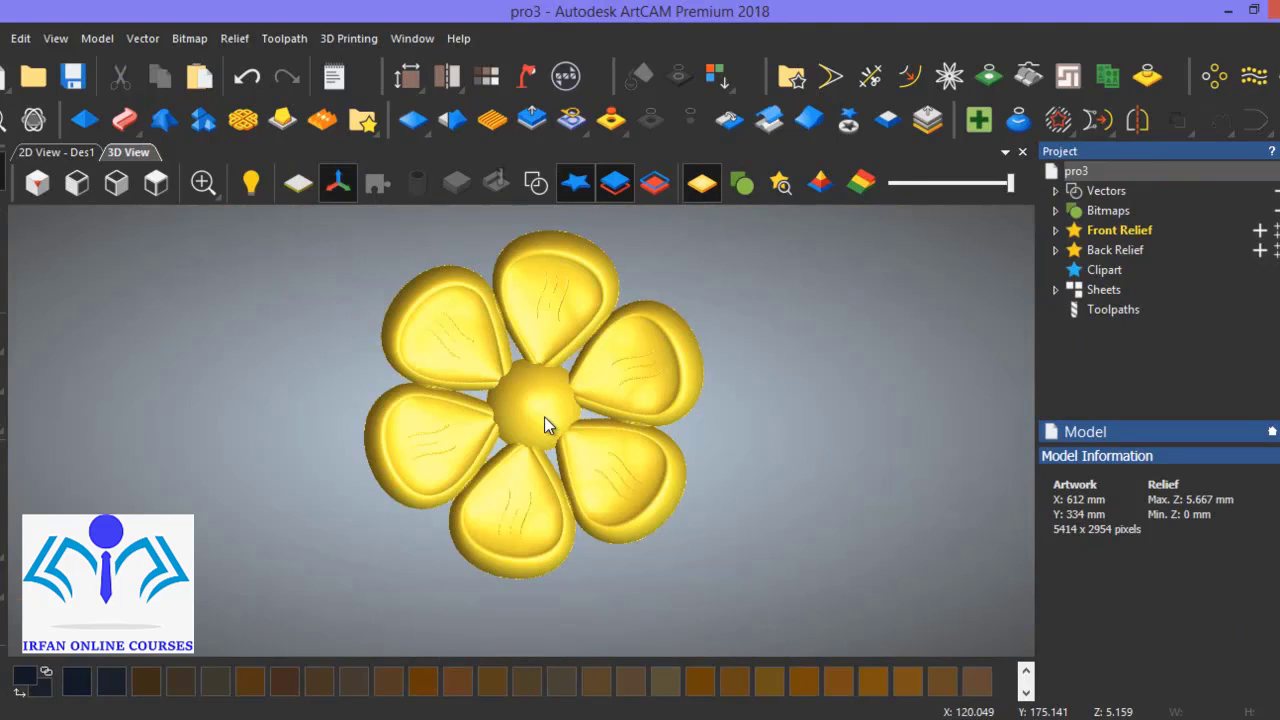
scroll(542, 424, up, 2)
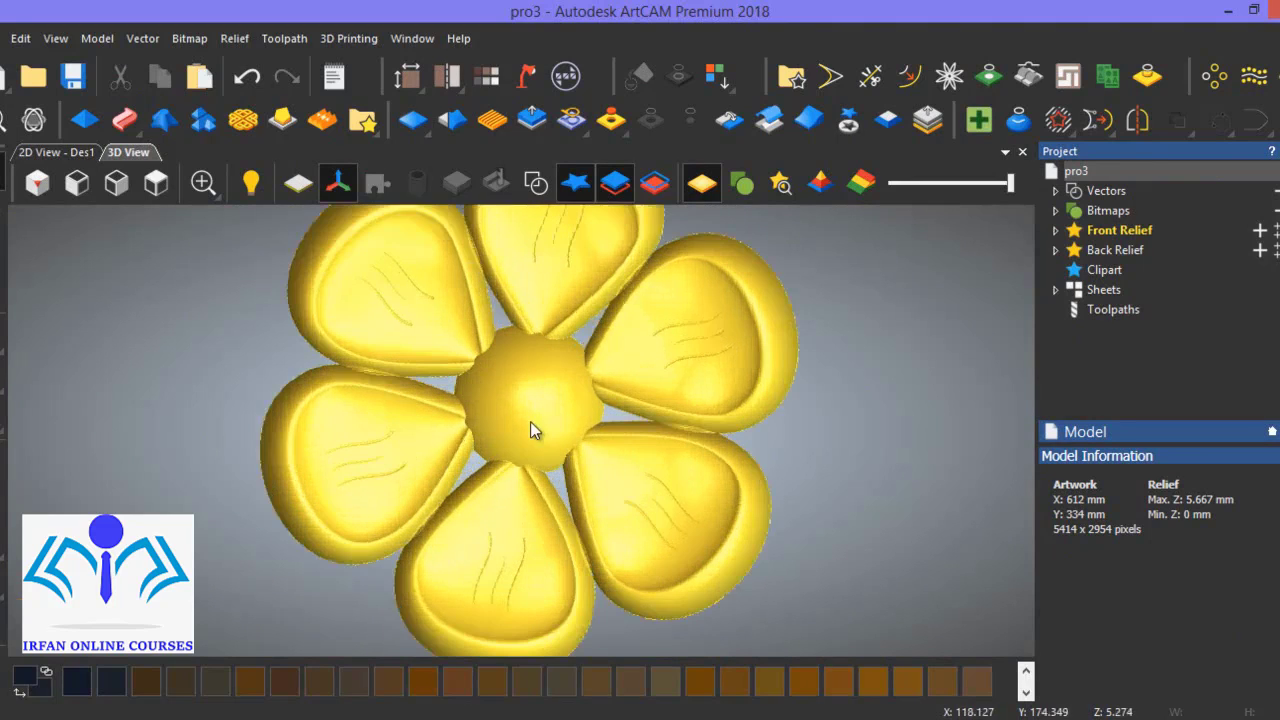
drag(578, 433, 554, 430)
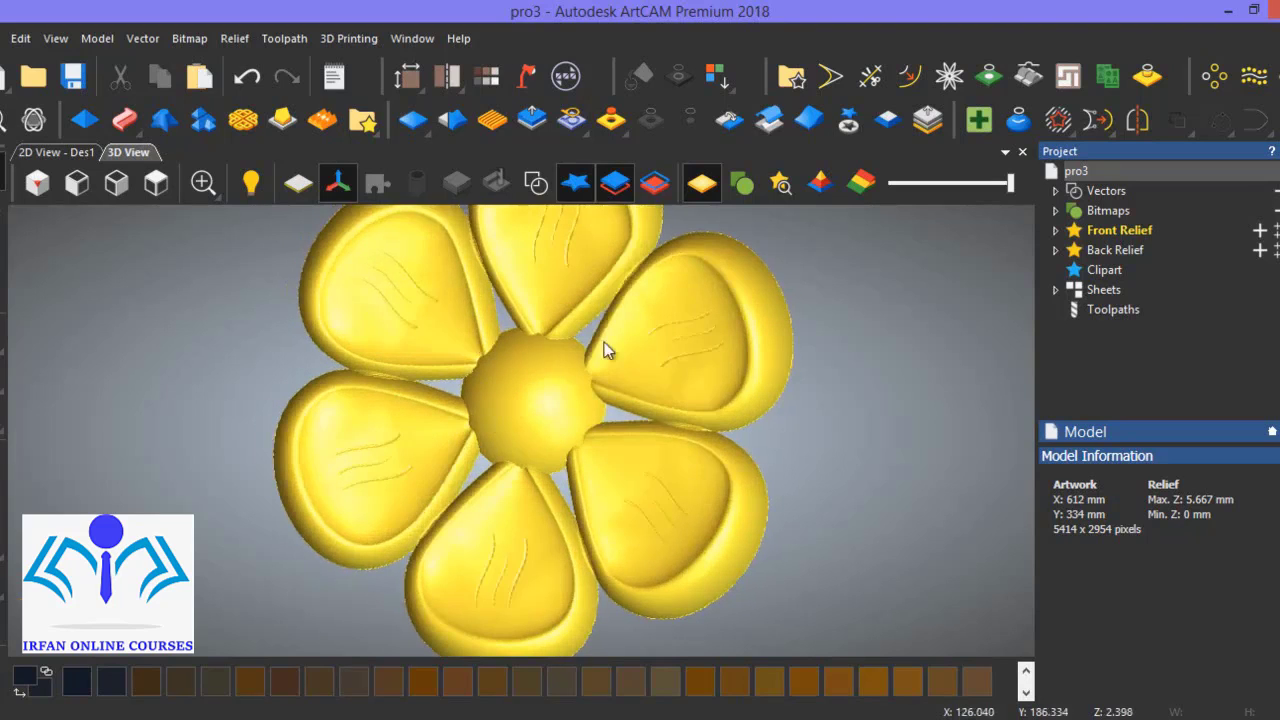
scroll(572, 398, down, 1)
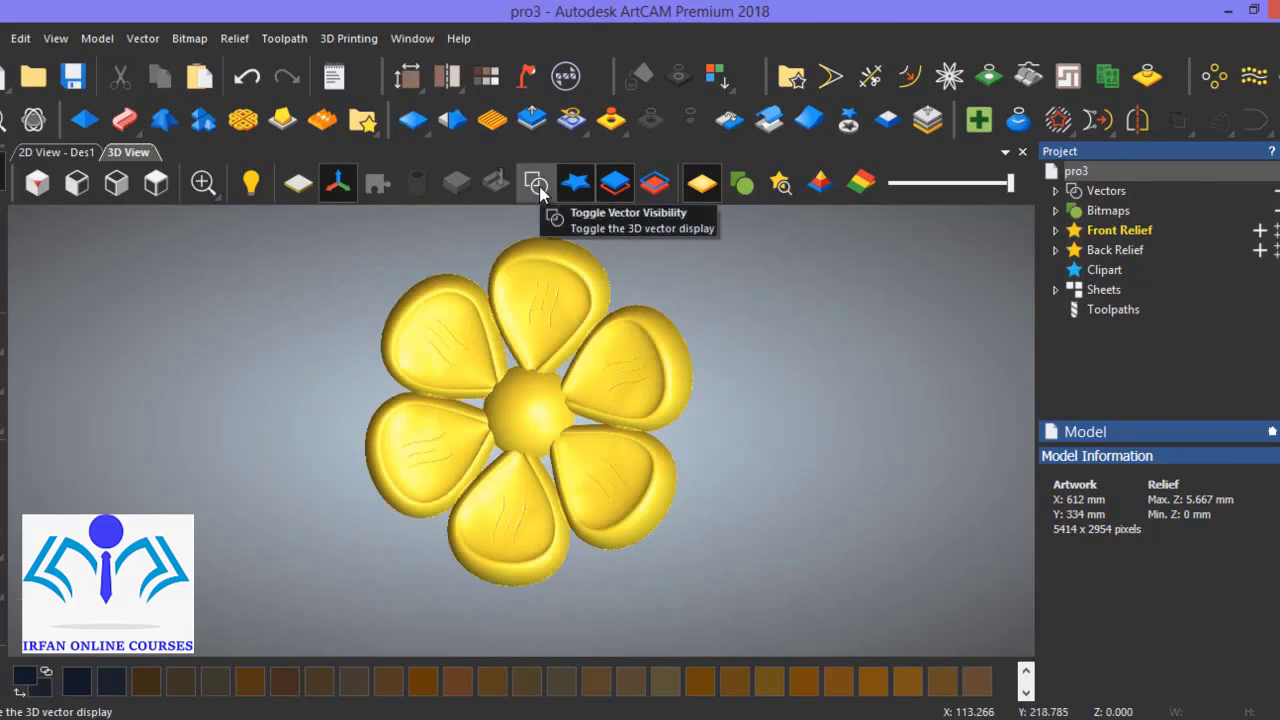
- Show the vectors and set up a previewed Sphere texture limited to the selected vector, choosing the flower's centre circle
click(536, 183)
scroll(545, 412, up, 2)
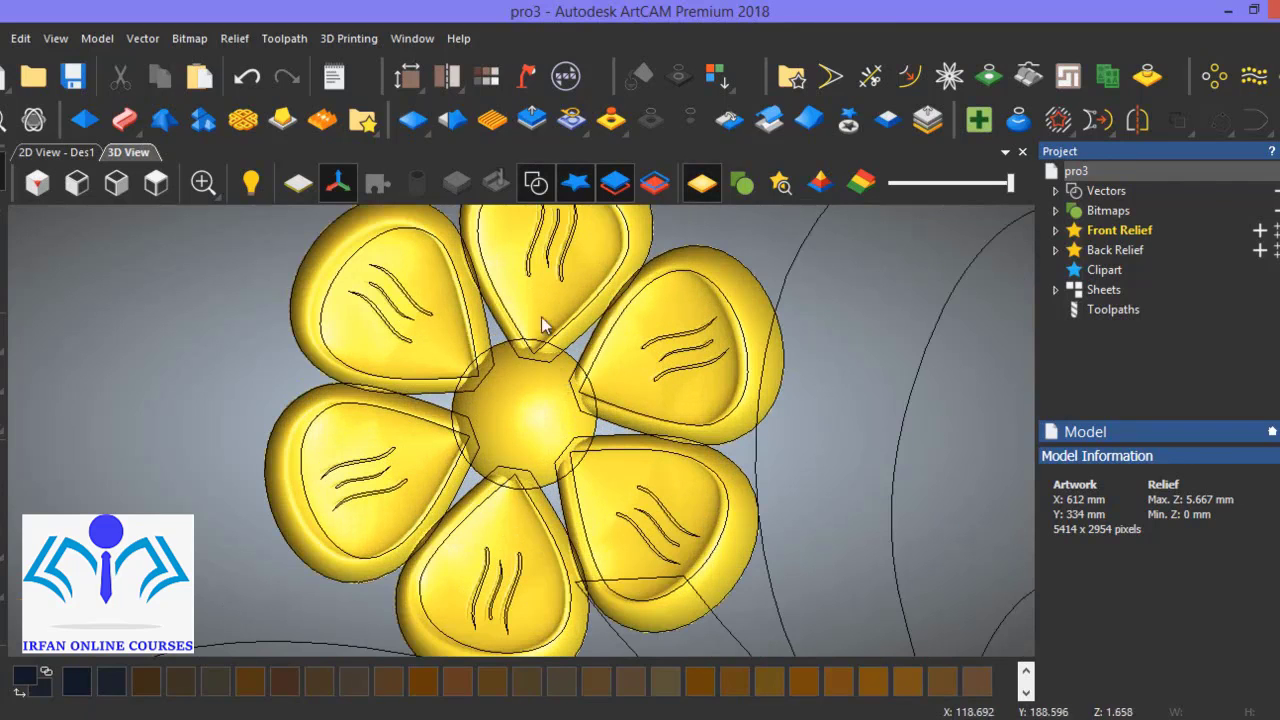
click(493, 122)
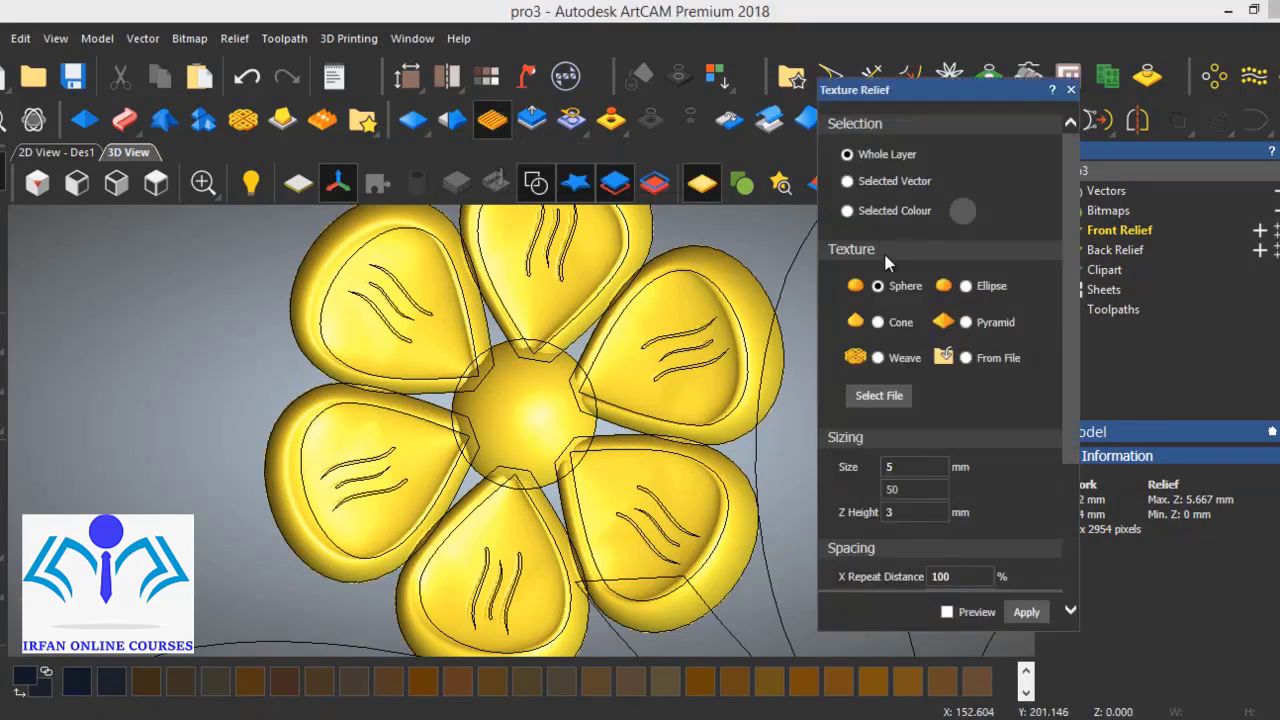
click(862, 182)
click(947, 612)
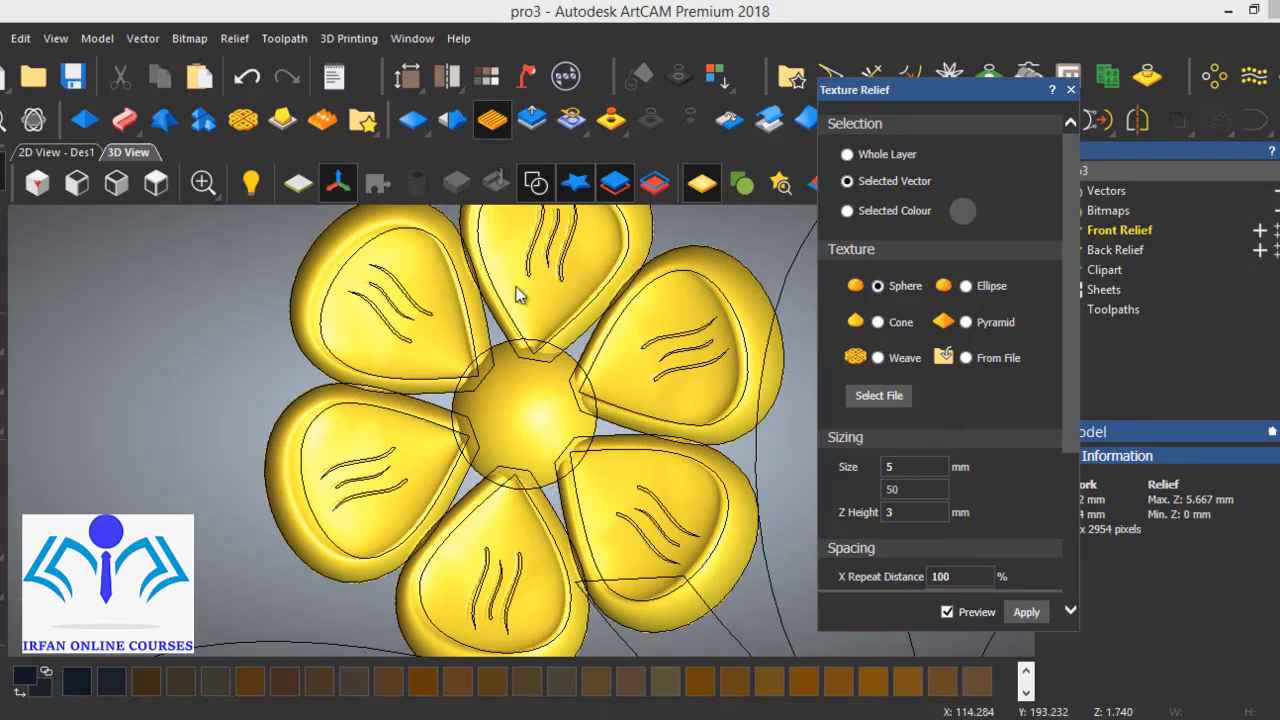
click(570, 365)
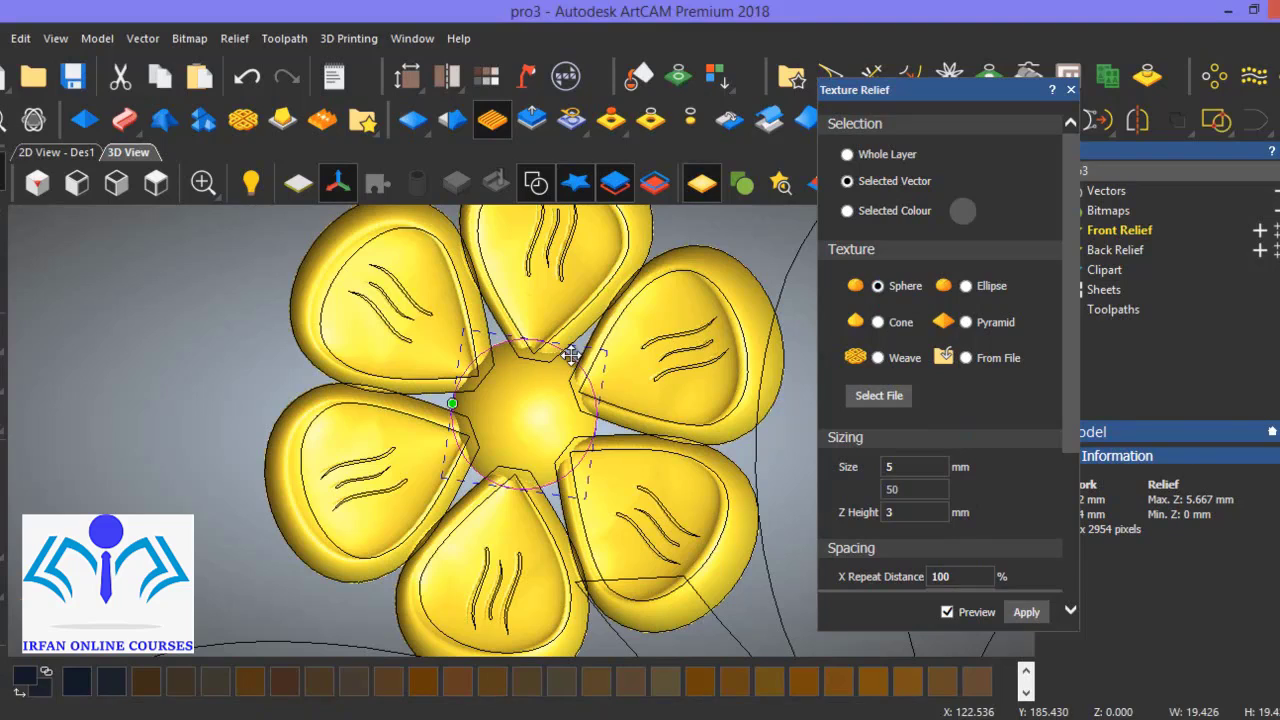
- Set the sphere texture's size to 1 mm and apply it to the flower's centre in Add mode
double_click(890, 466)
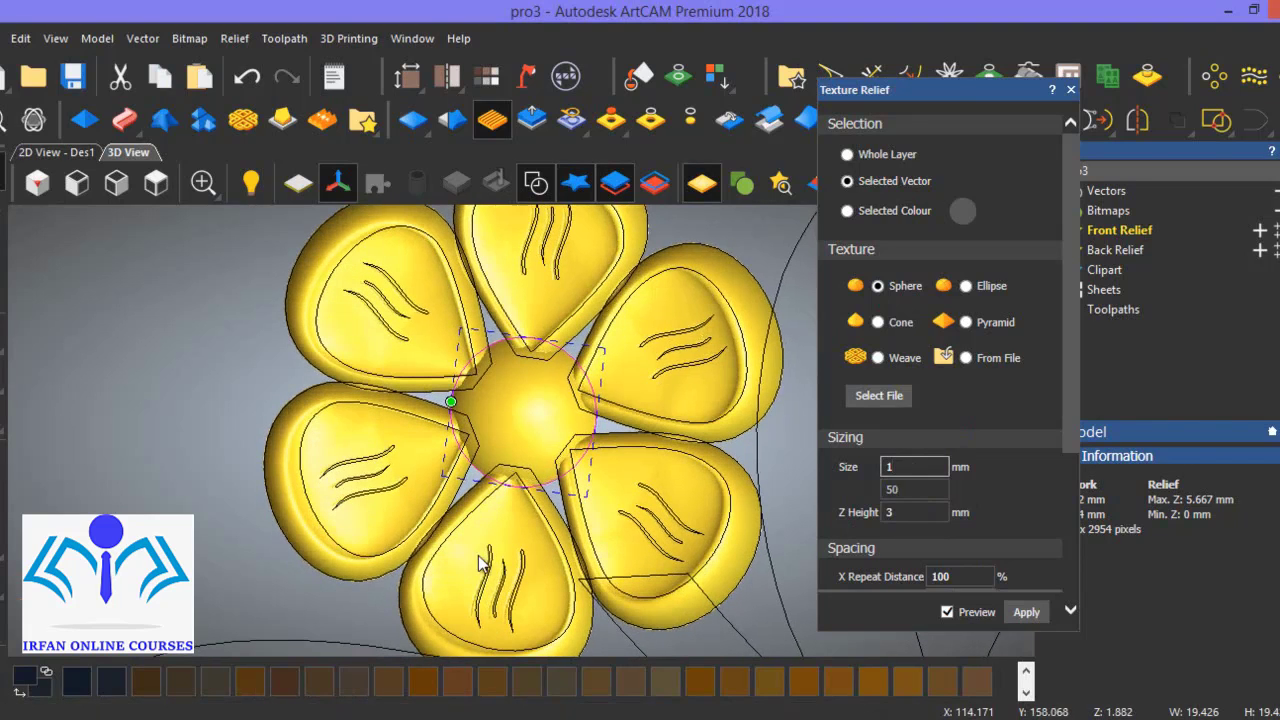
click(947, 612)
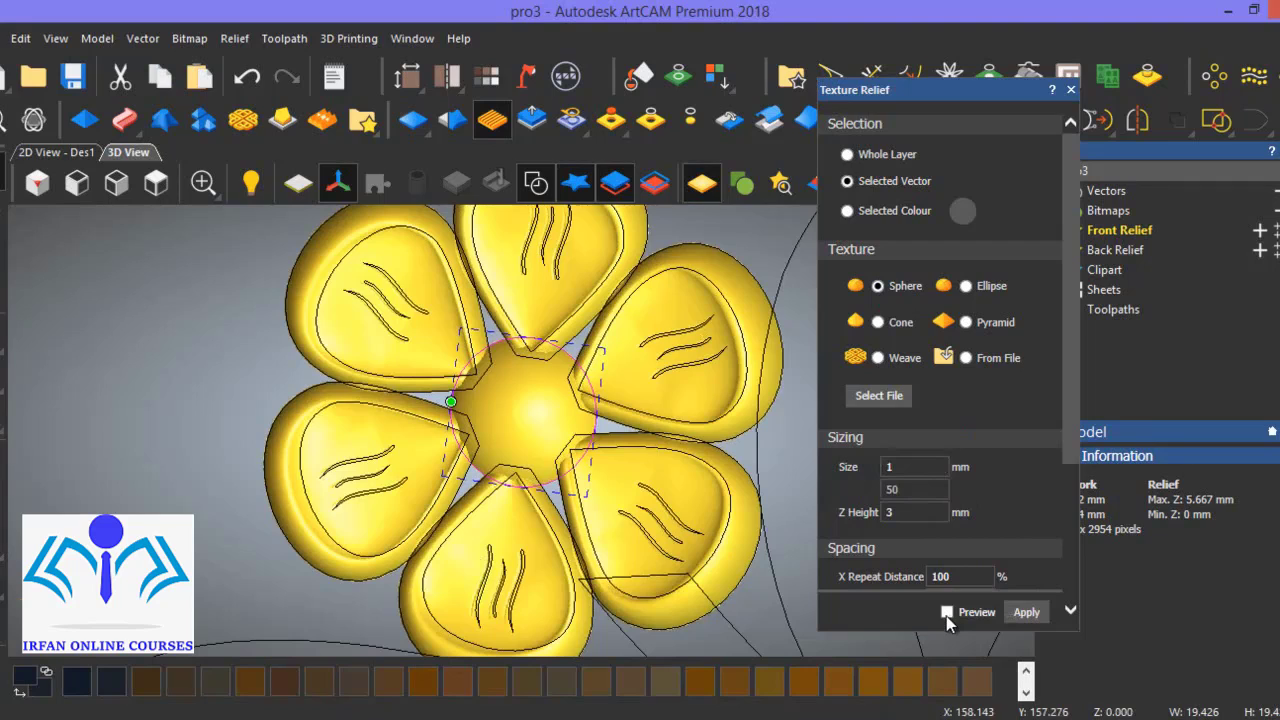
click(947, 613)
click(1026, 614)
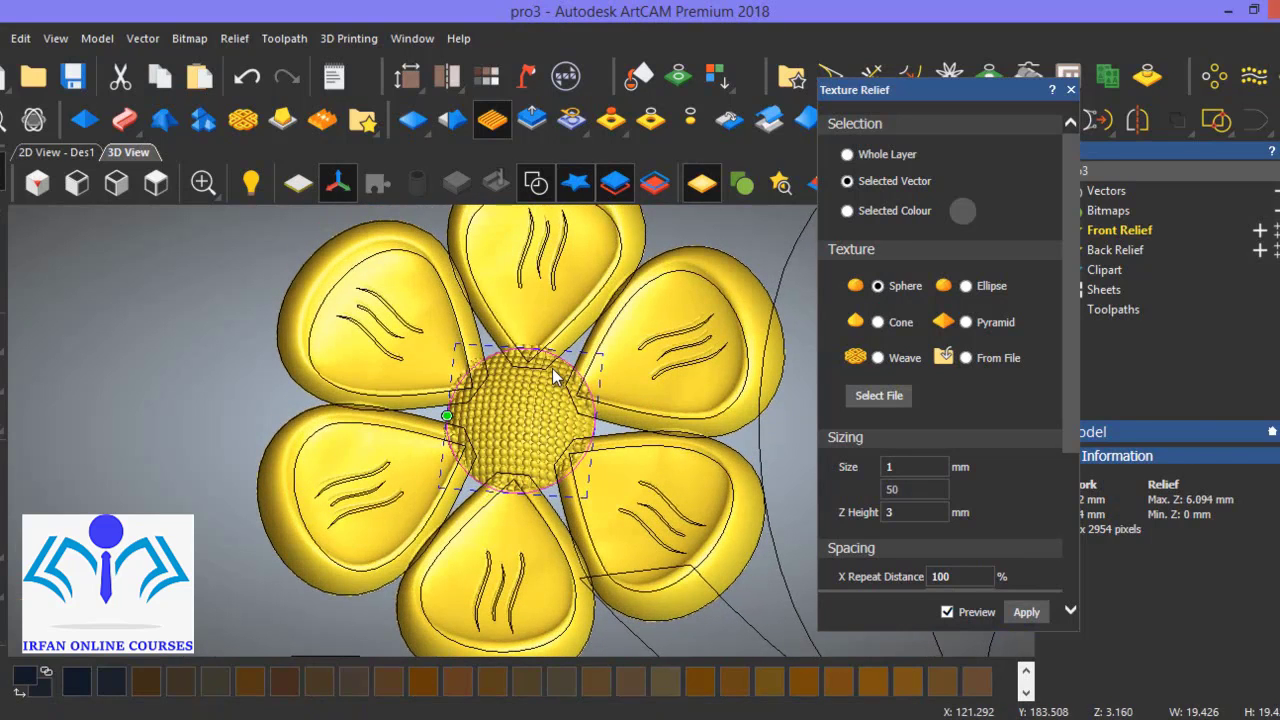
scroll(1068, 420, down, 1)
scroll(1068, 420, down, 5)
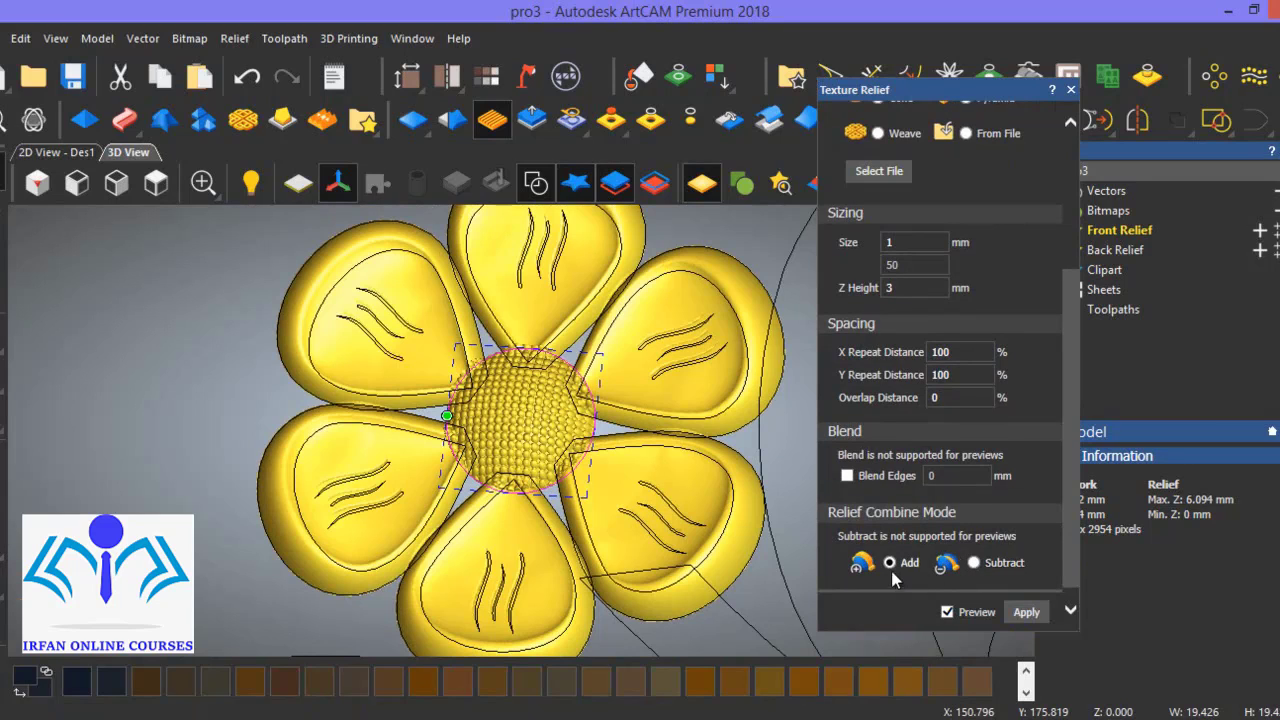
scroll(1068, 560, down, 1)
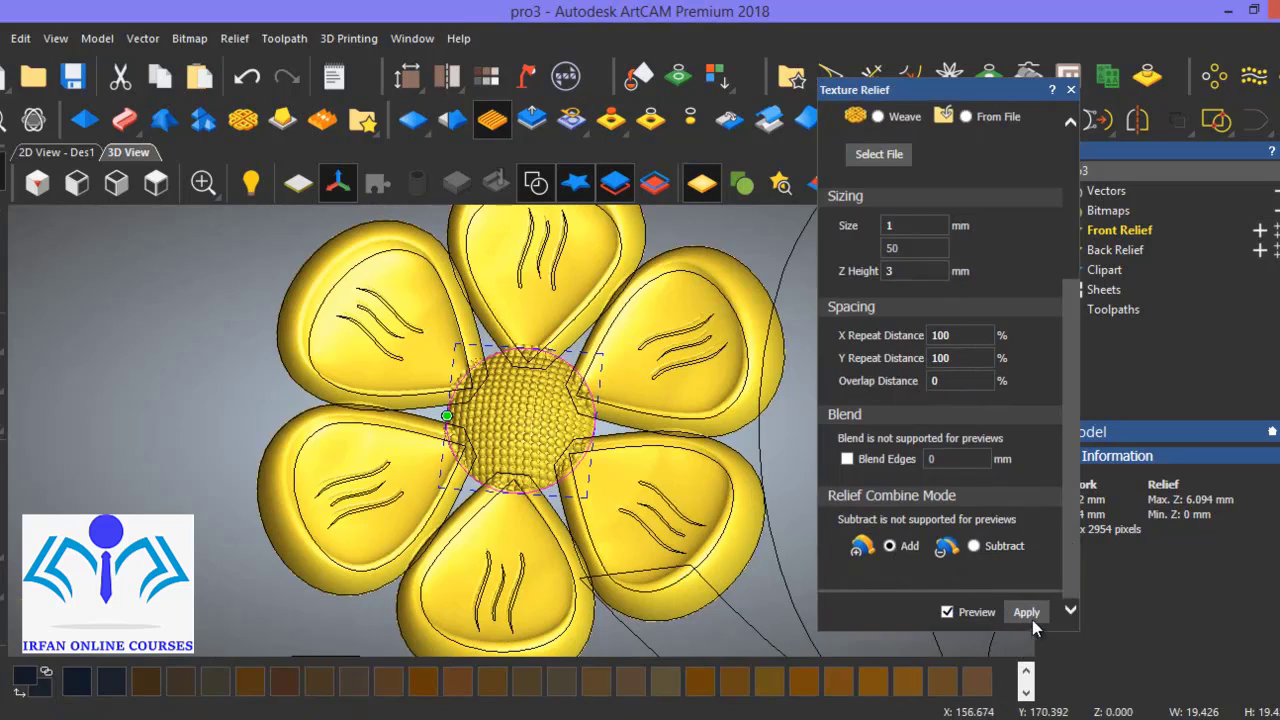
click(1070, 89)
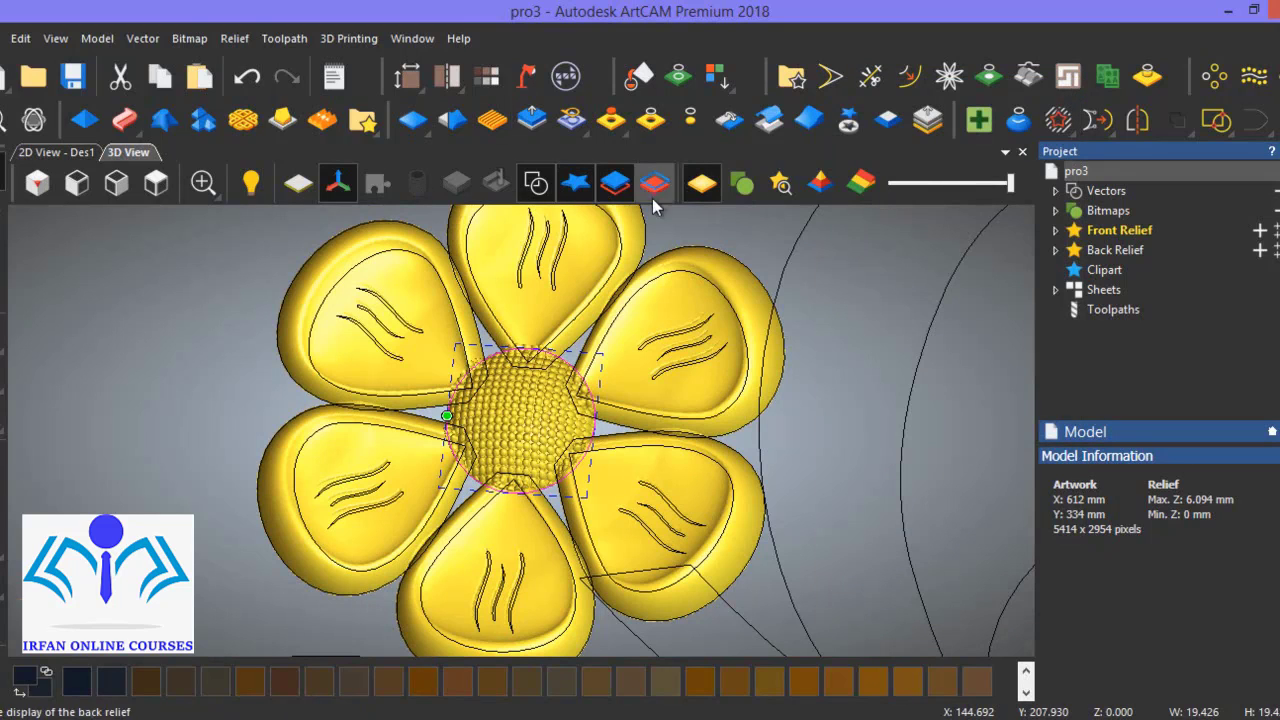
- Examine the flower's textured centre and petals from several angles and distances with the vectors hidden
click(300, 194)
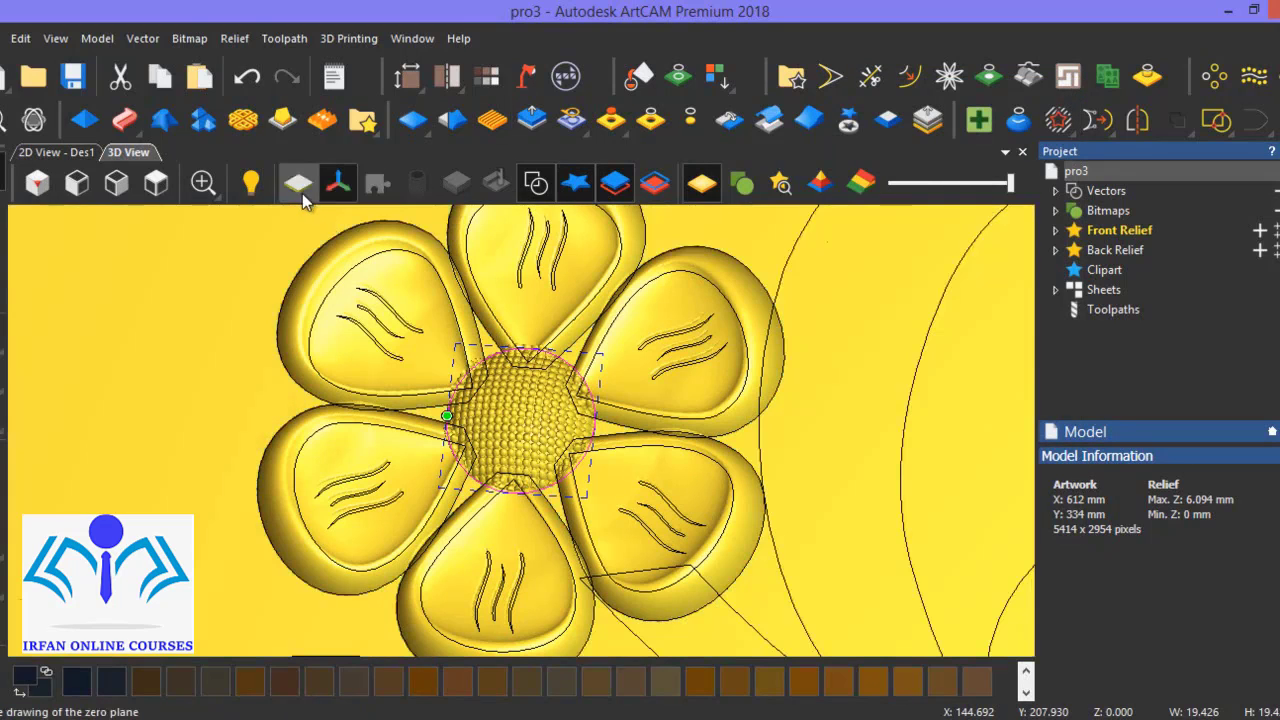
click(301, 193)
click(538, 182)
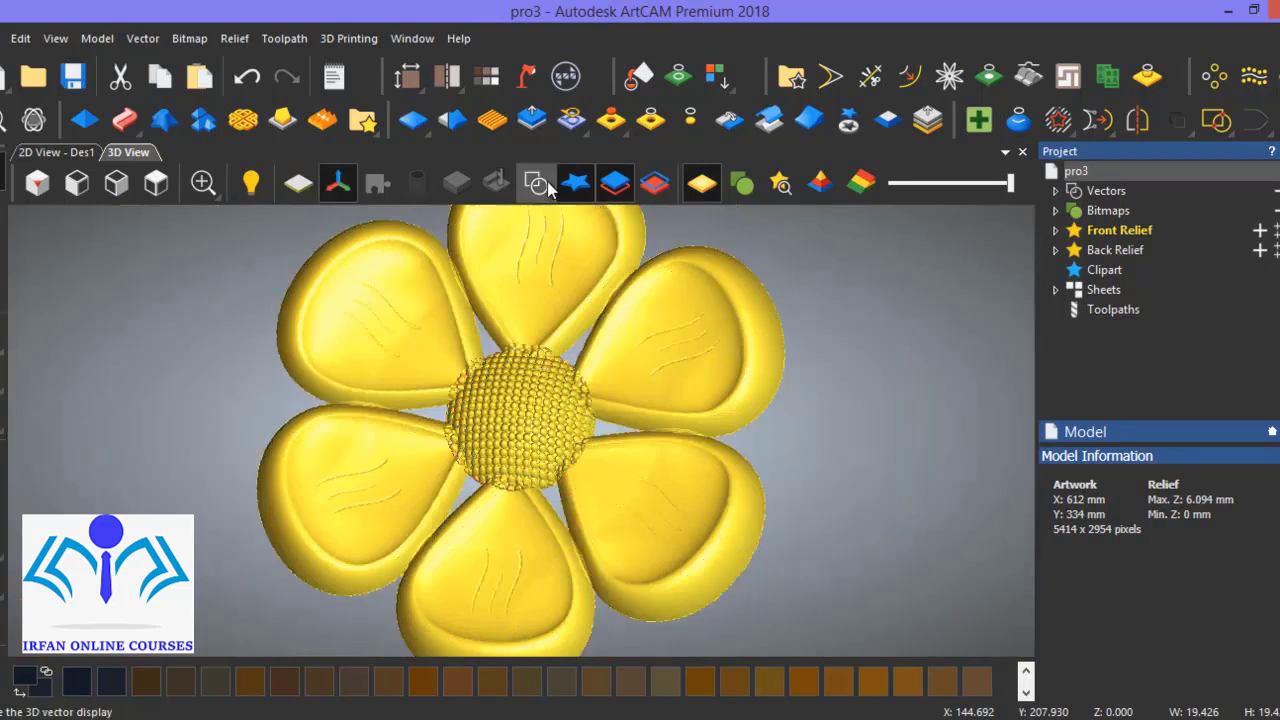
click(706, 196)
mouse_move(836, 411)
mouse_down()
mouse_move(597, 551)
mouse_move(724, 499)
mouse_move(647, 577)
mouse_move(414, 566)
mouse_move(304, 481)
mouse_move(327, 406)
mouse_move(329, 489)
mouse_move(503, 423)
mouse_up()
scroll(731, 423, up, 5)
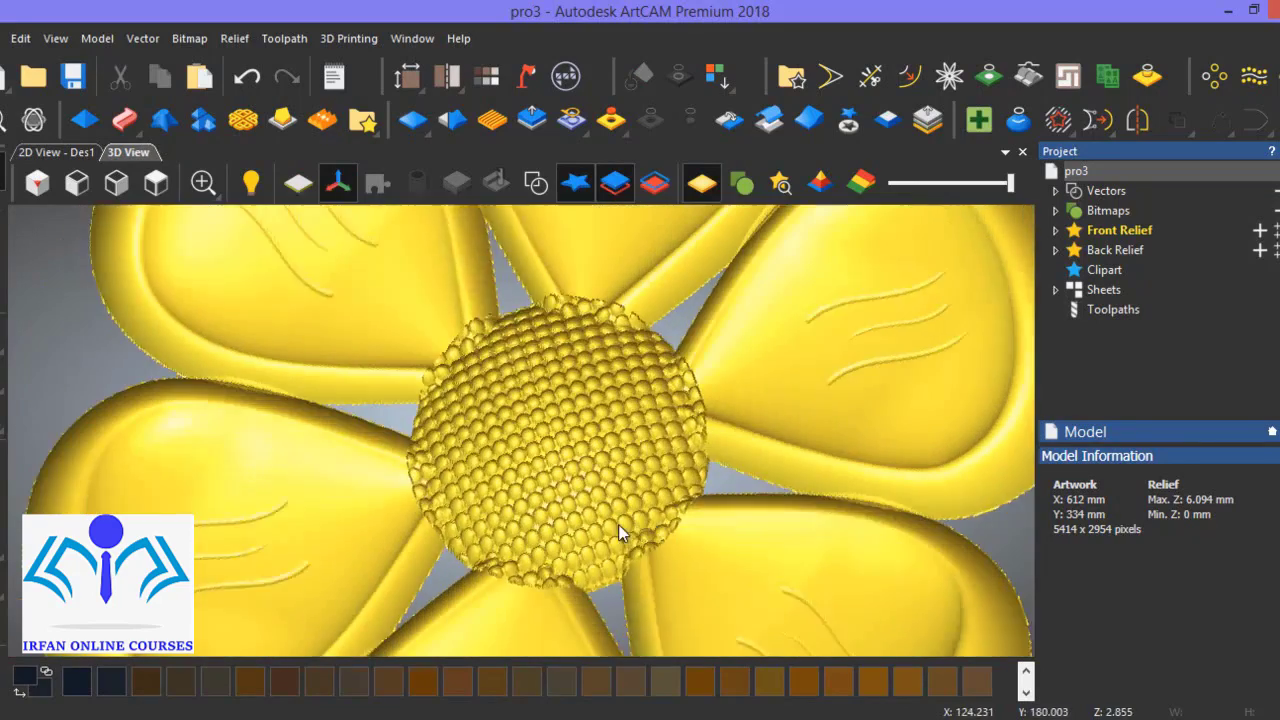
drag(618, 524, 568, 324)
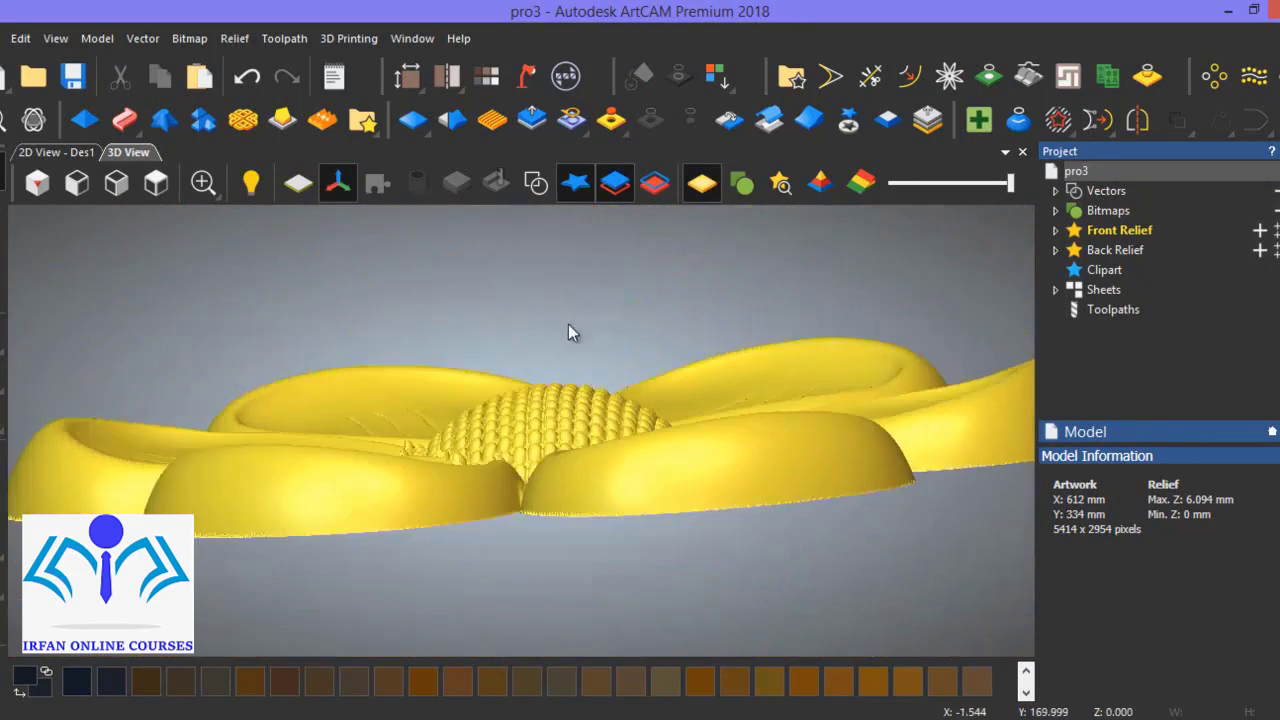
scroll(600, 345, down, 3)
drag(631, 361, 542, 575)
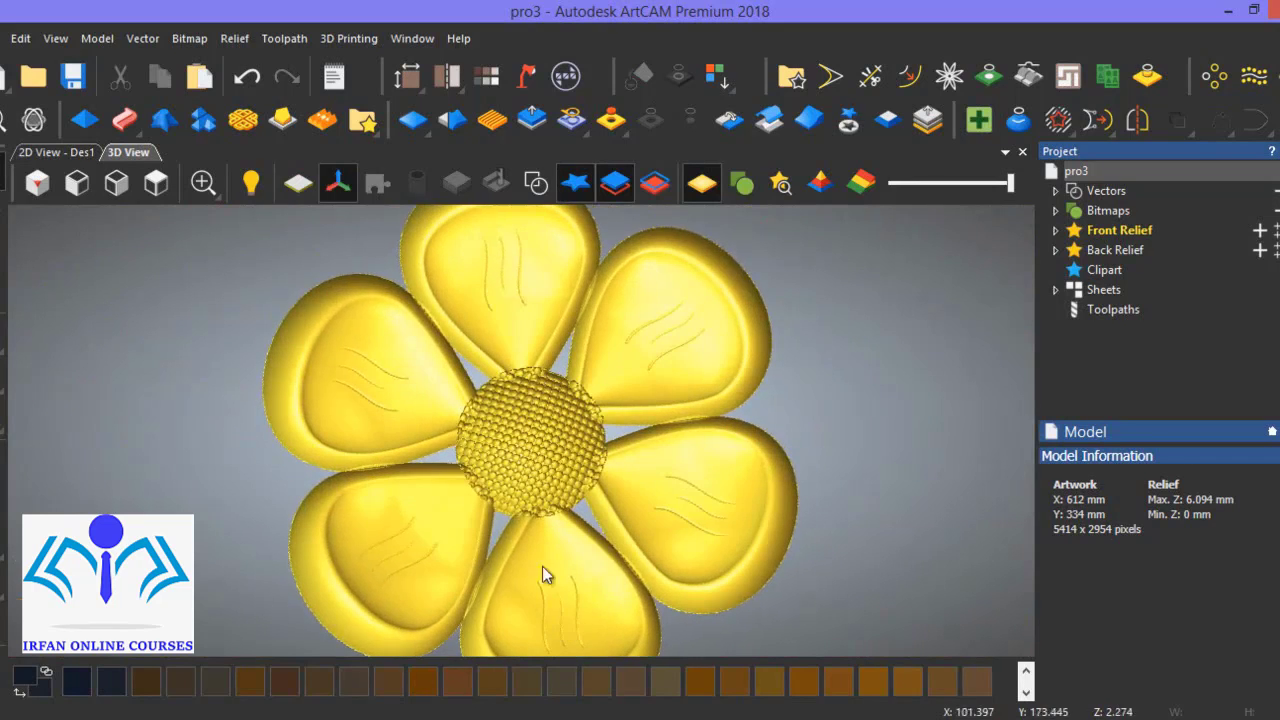
scroll(480, 356, down, 5)
drag(480, 356, 553, 394)
scroll(683, 361, up, 5)
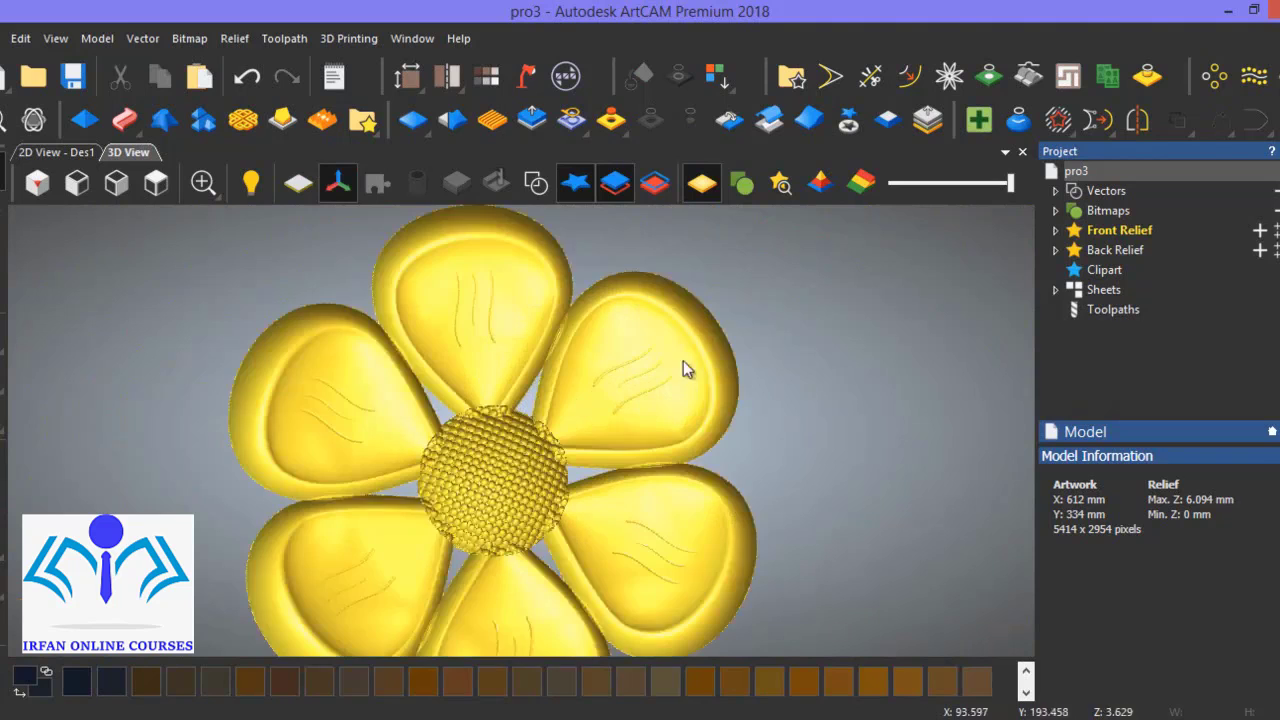
drag(683, 362, 658, 382)
scroll(645, 341, down, 5)
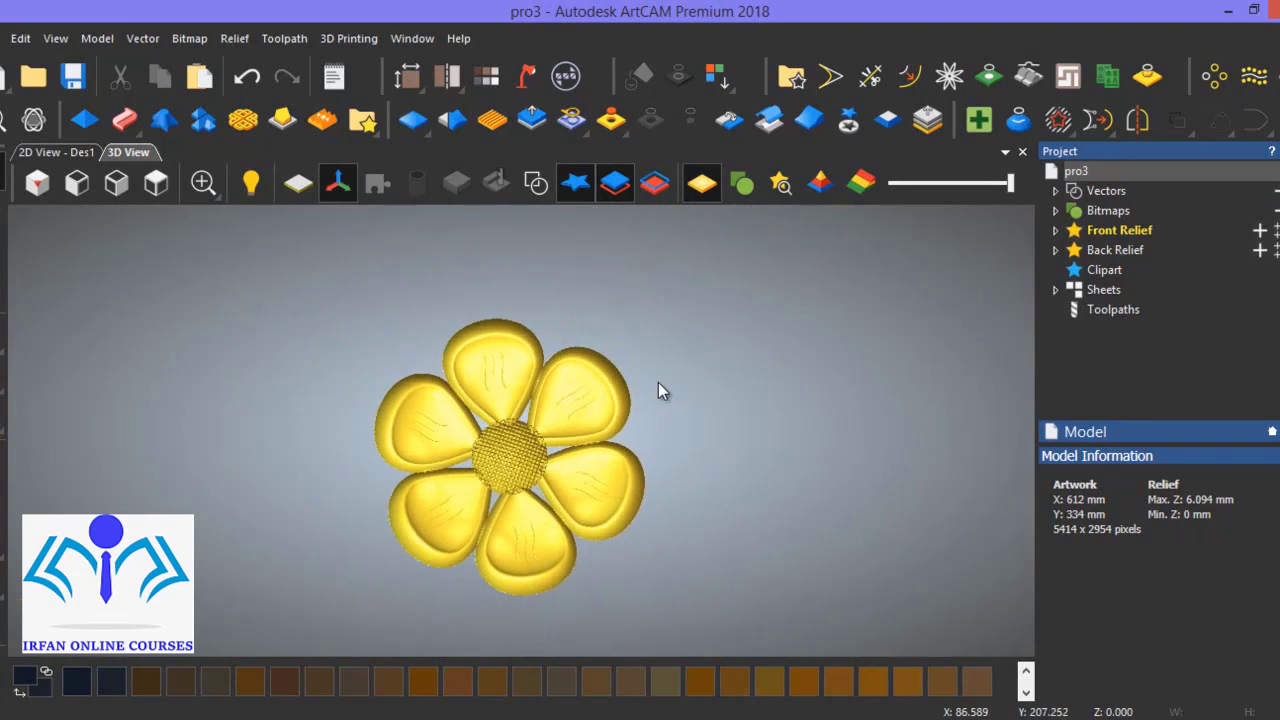
- Examine the whole ornament's outlines from the top with the vectors shown, and look at the flower with them hidden
click(536, 183)
scroll(525, 338, down, 5)
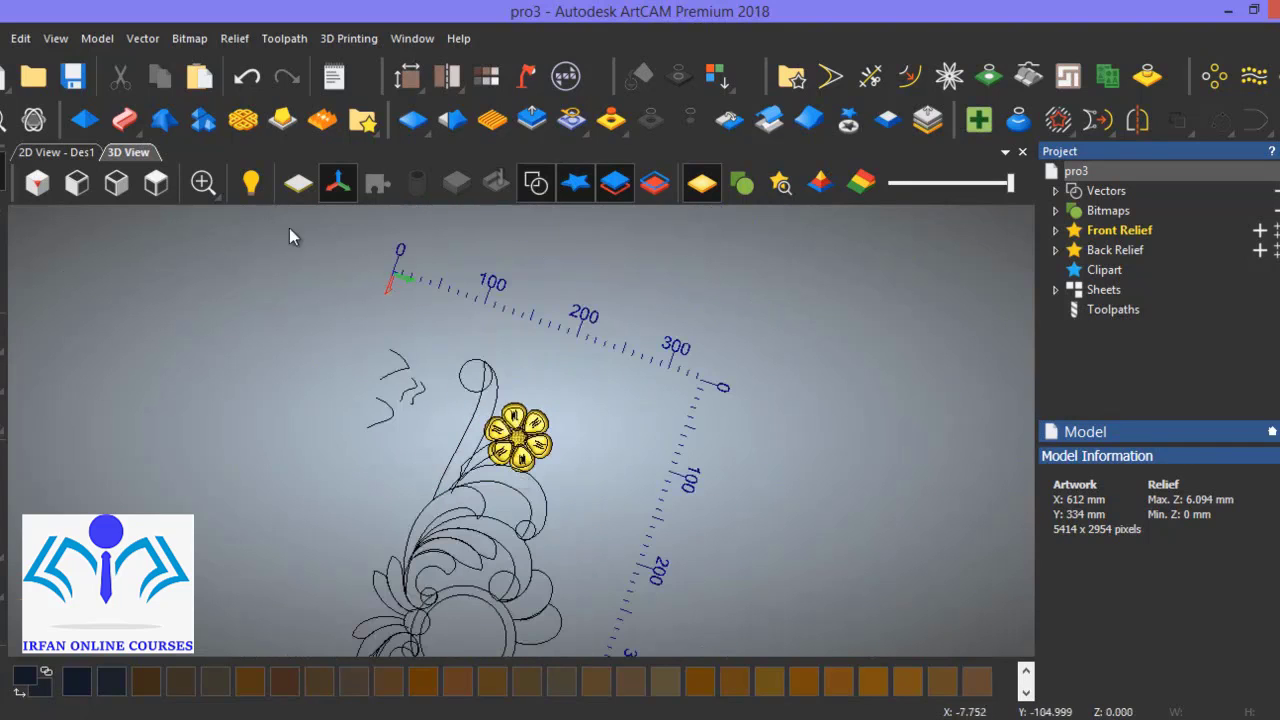
click(156, 183)
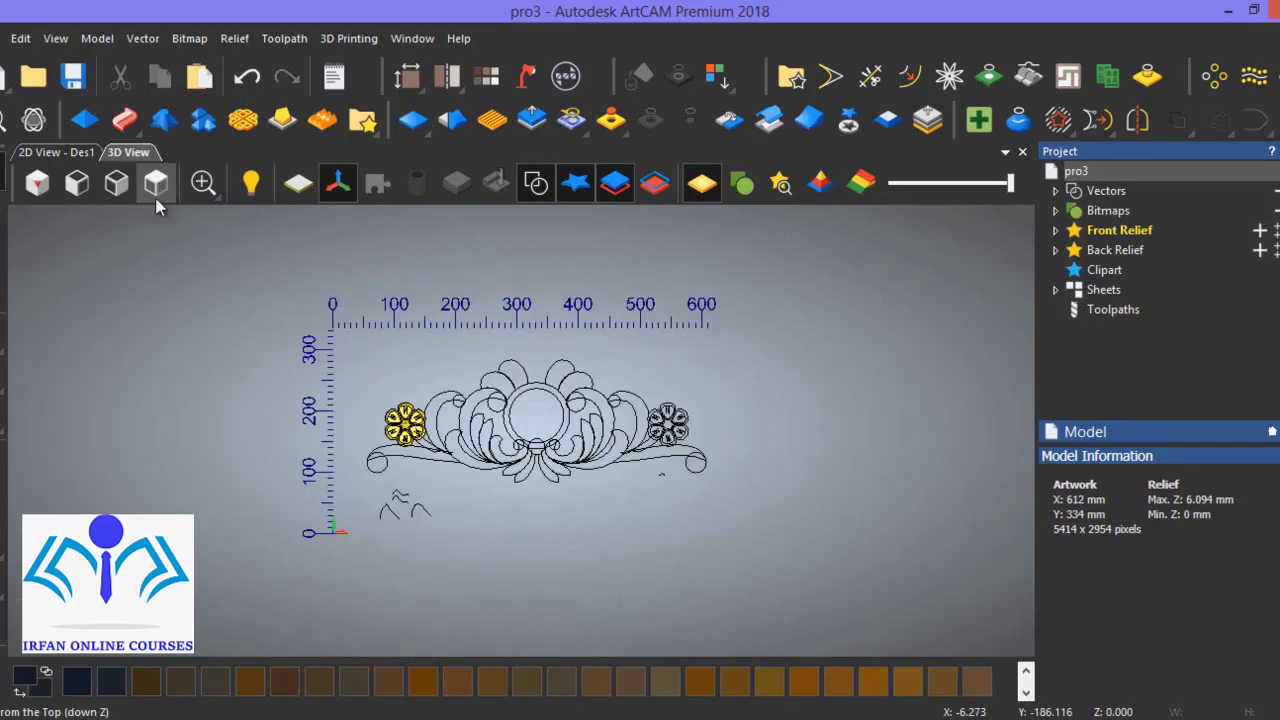
scroll(398, 455, up, 2)
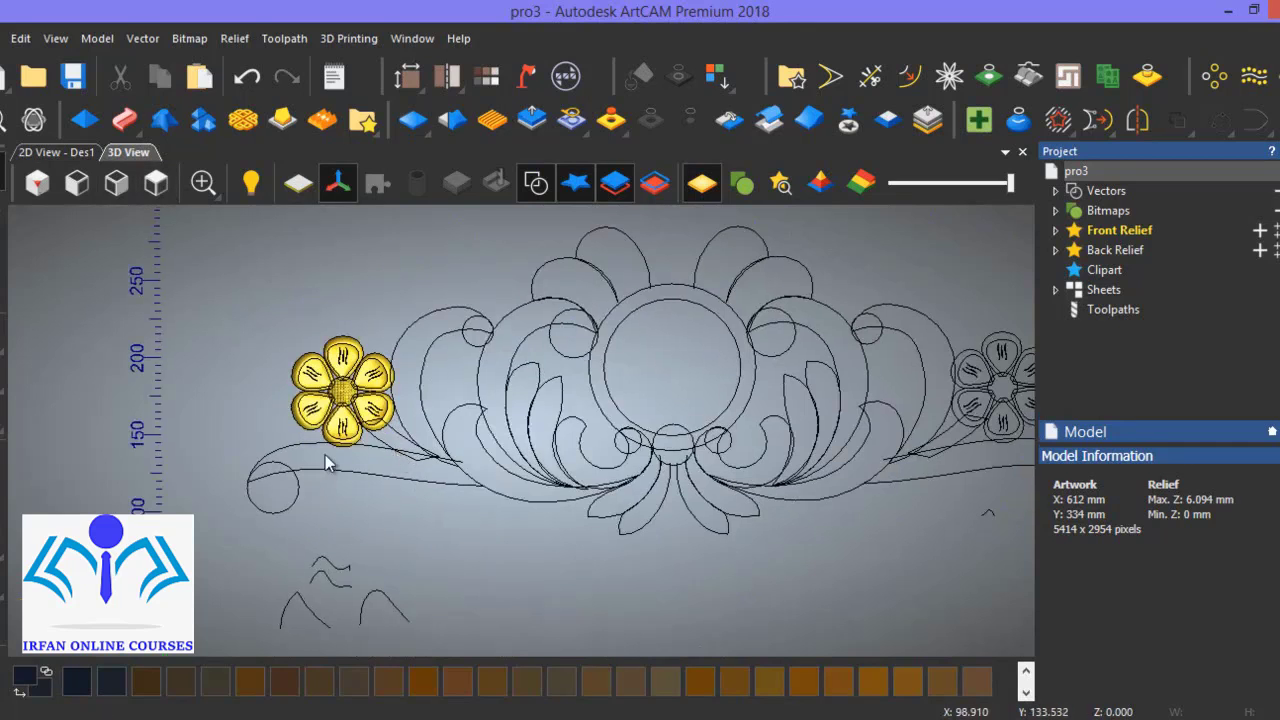
scroll(327, 456, up, 2)
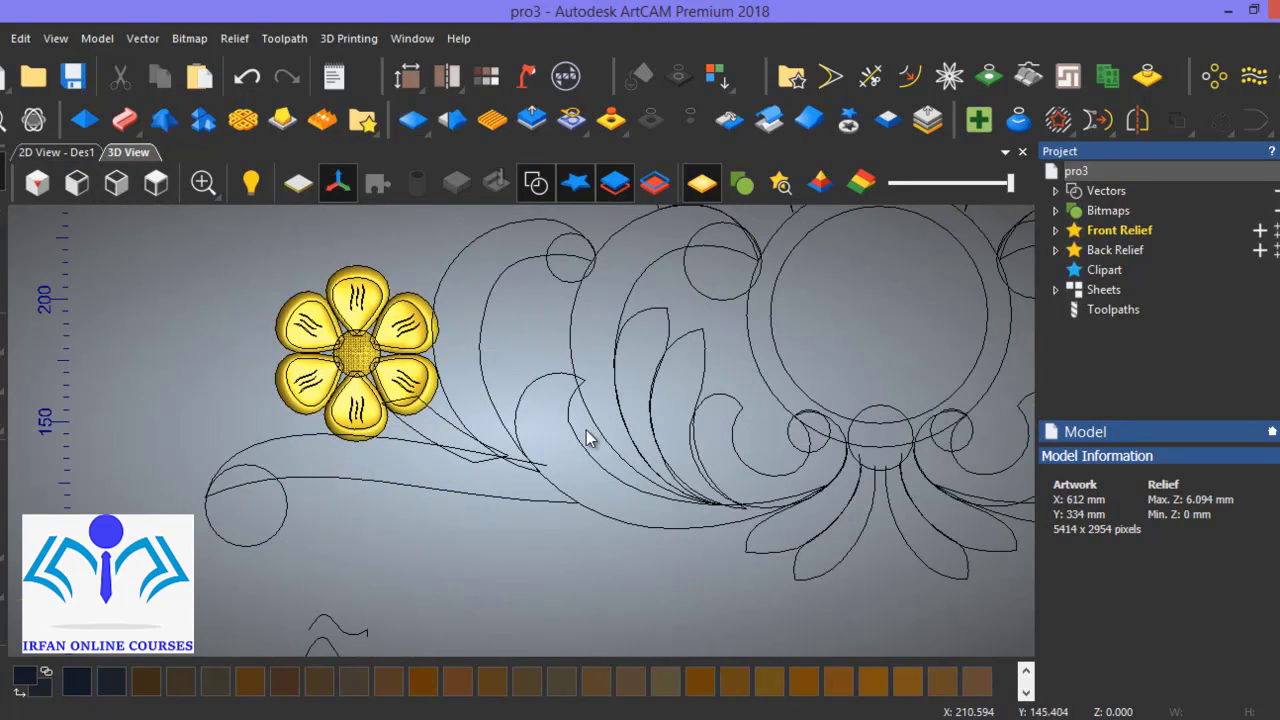
scroll(376, 467, up, 1)
scroll(378, 481, down, 2)
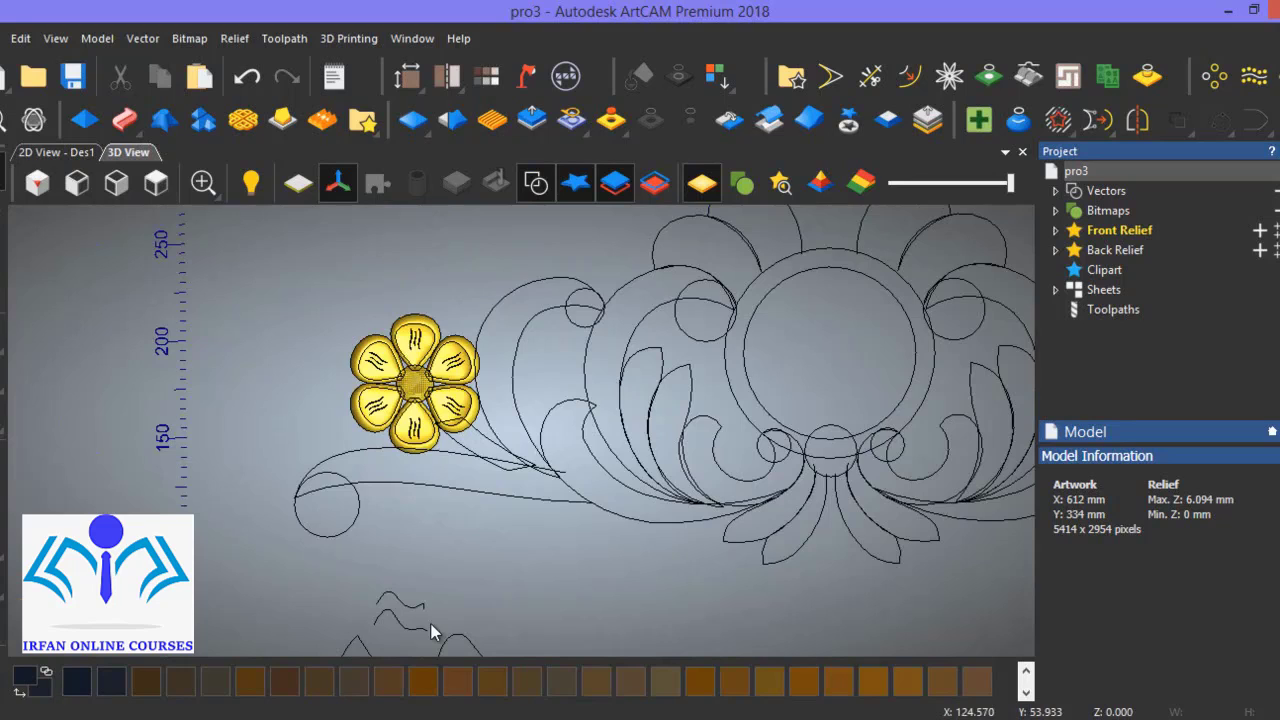
scroll(430, 623, down, 1)
scroll(405, 611, up, 1)
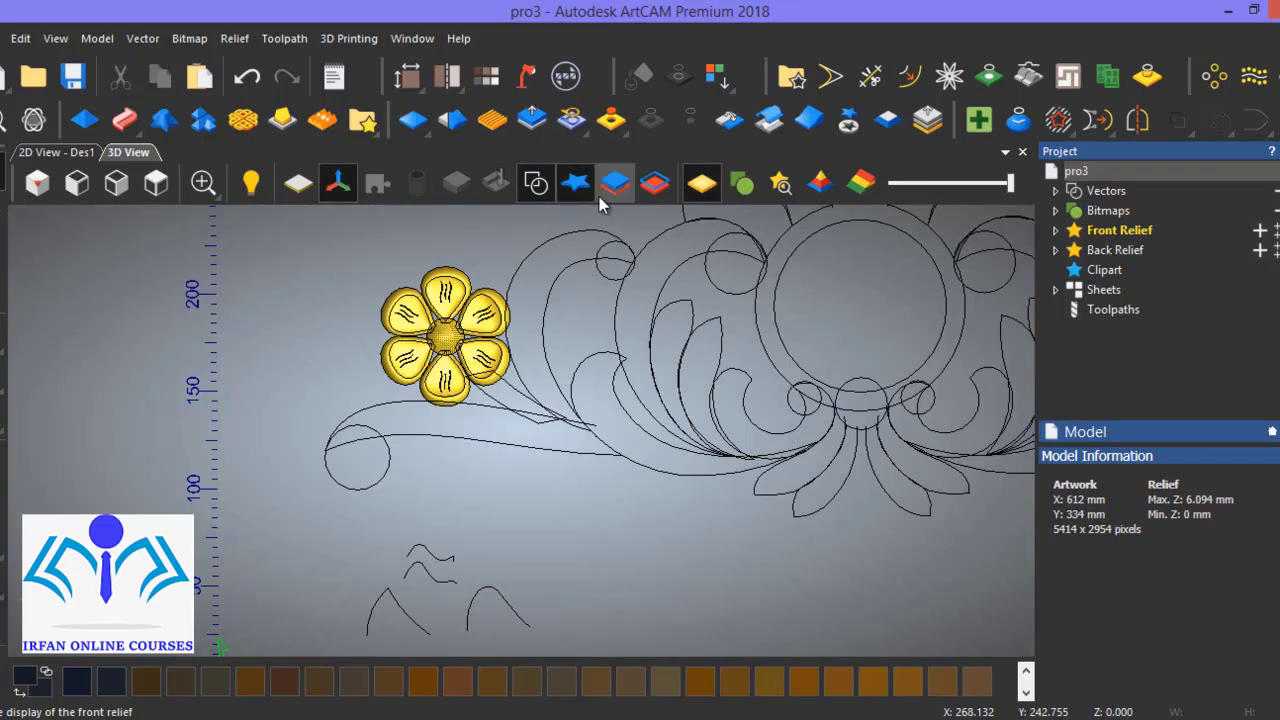
click(550, 192)
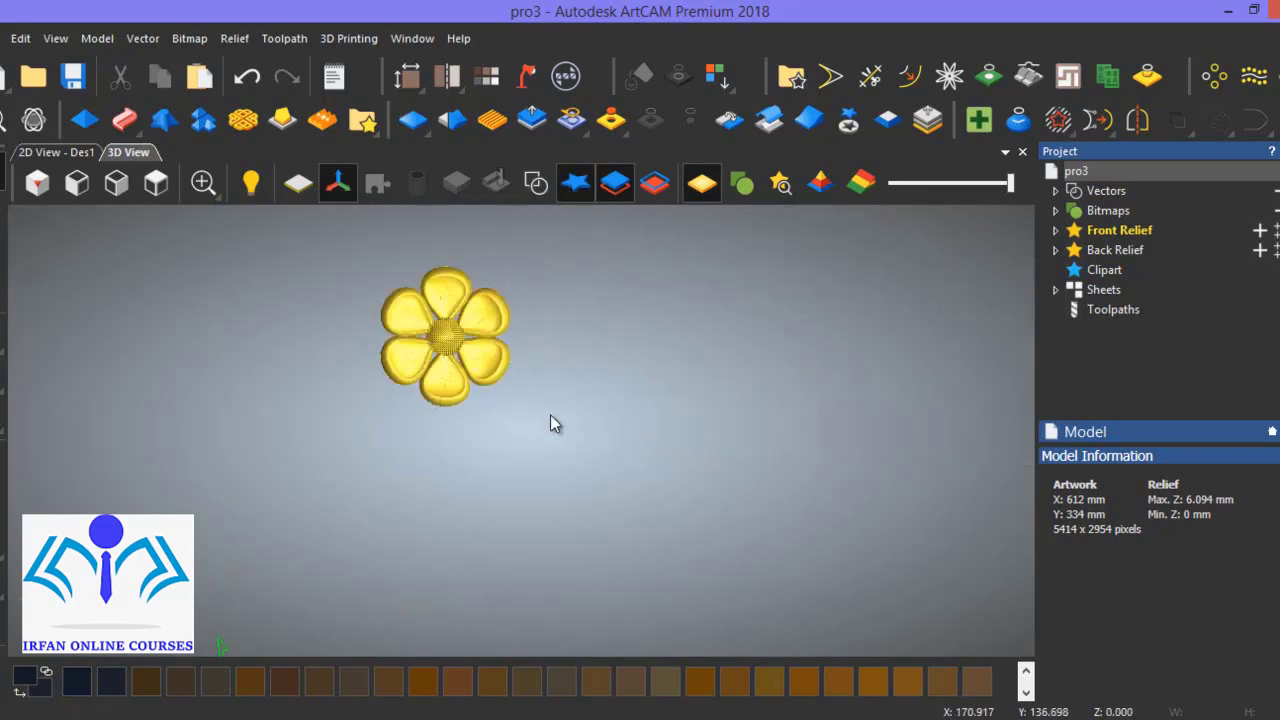
scroll(437, 280, up, 5)
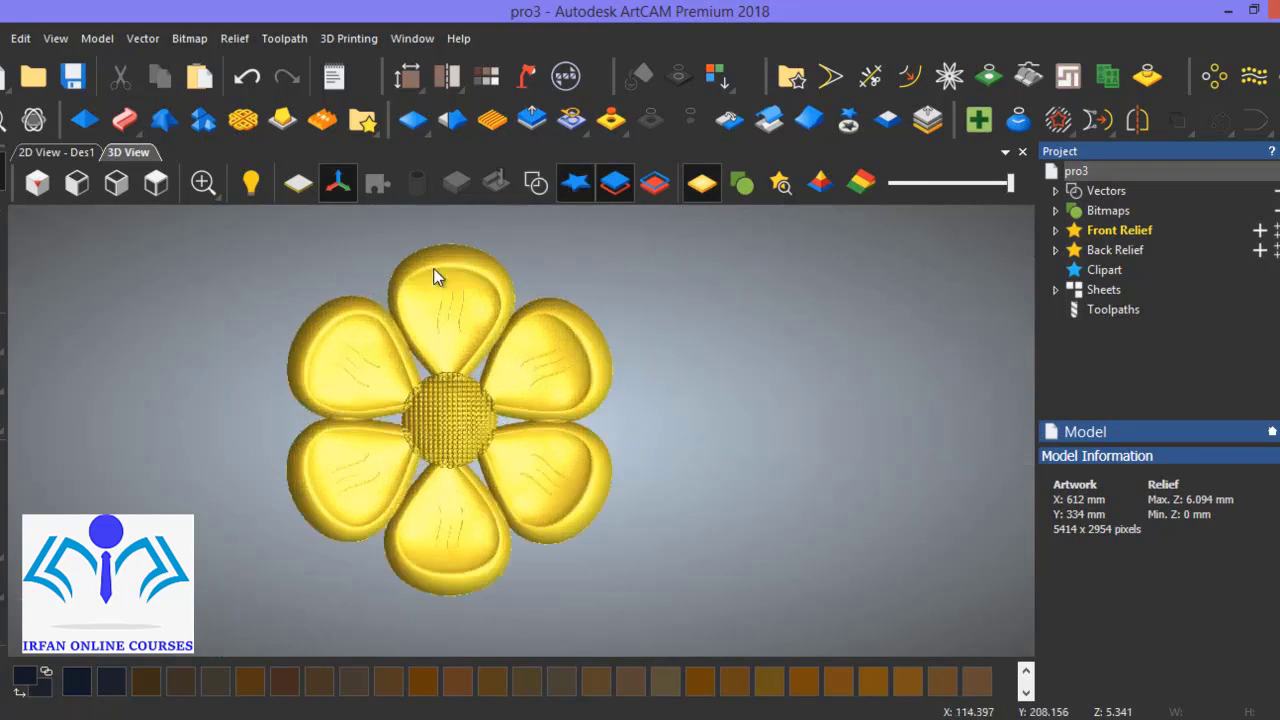